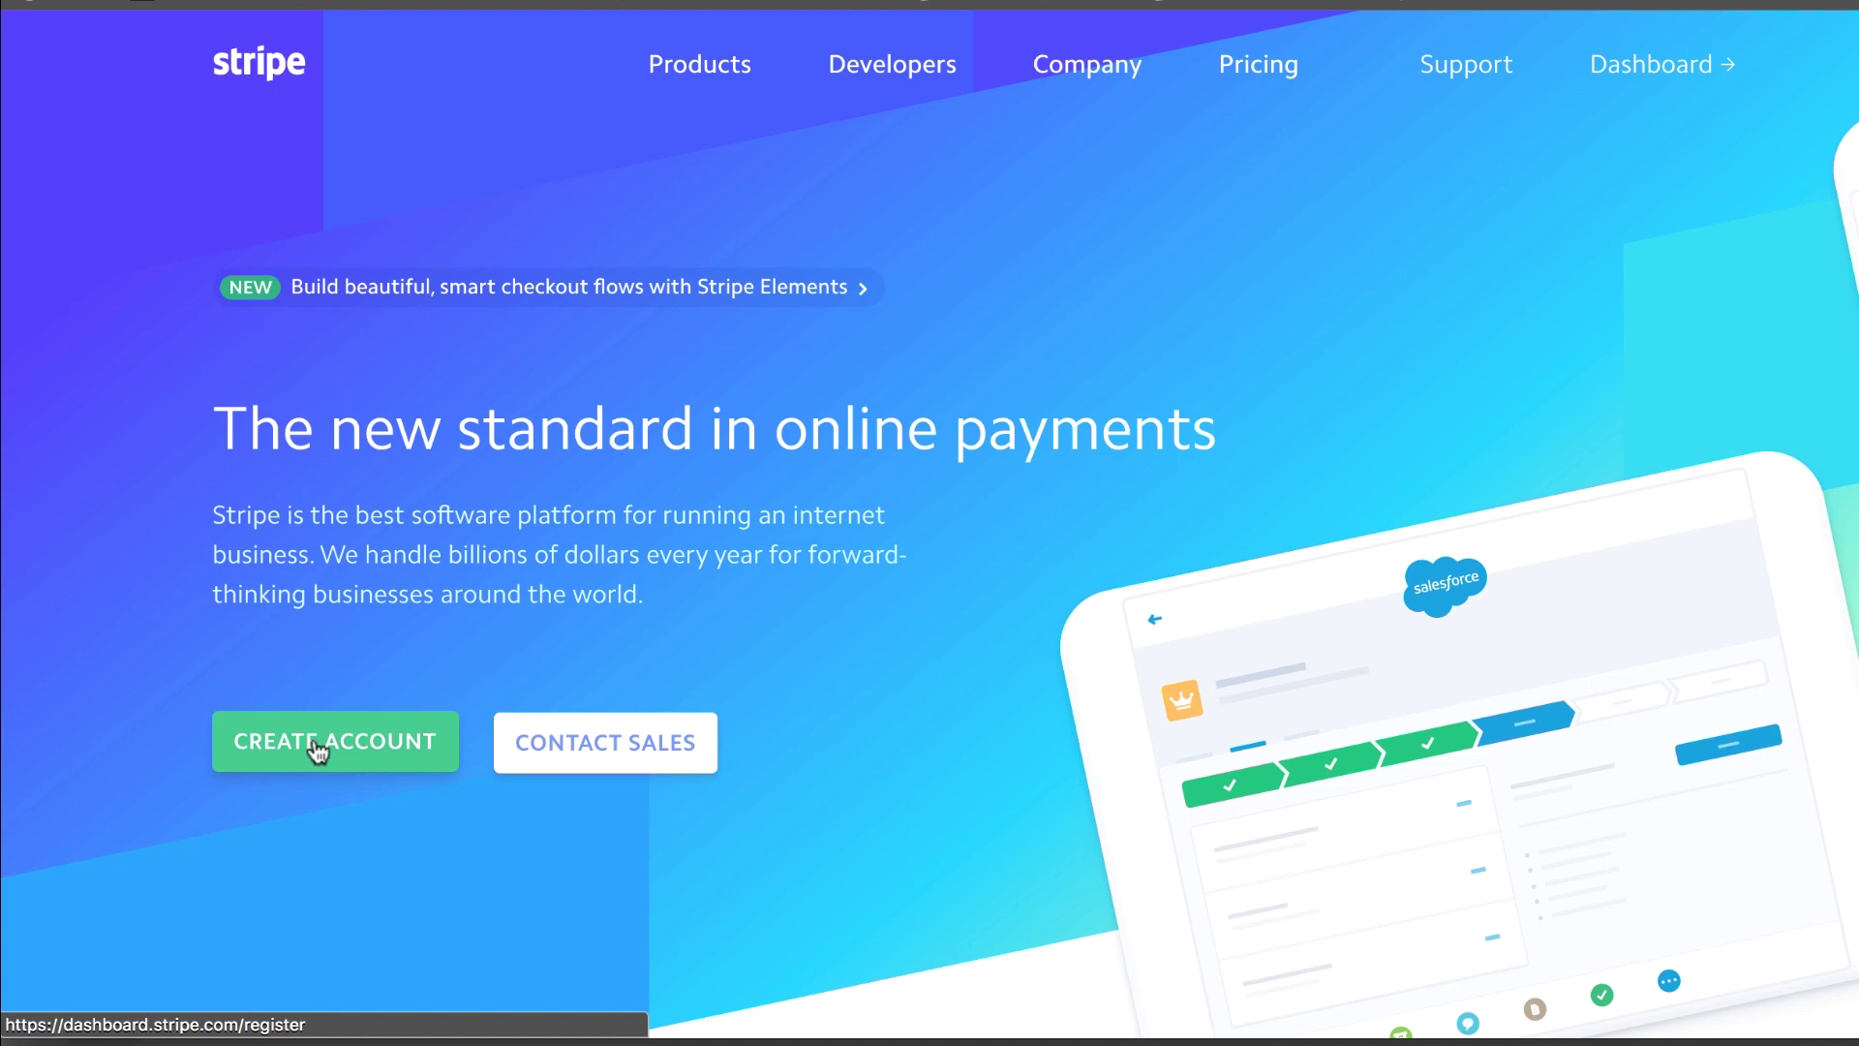
# Go from the stripe.com homepage to the Stripe Dashboard using the top navigation link
pyautogui.click(1647, 72)
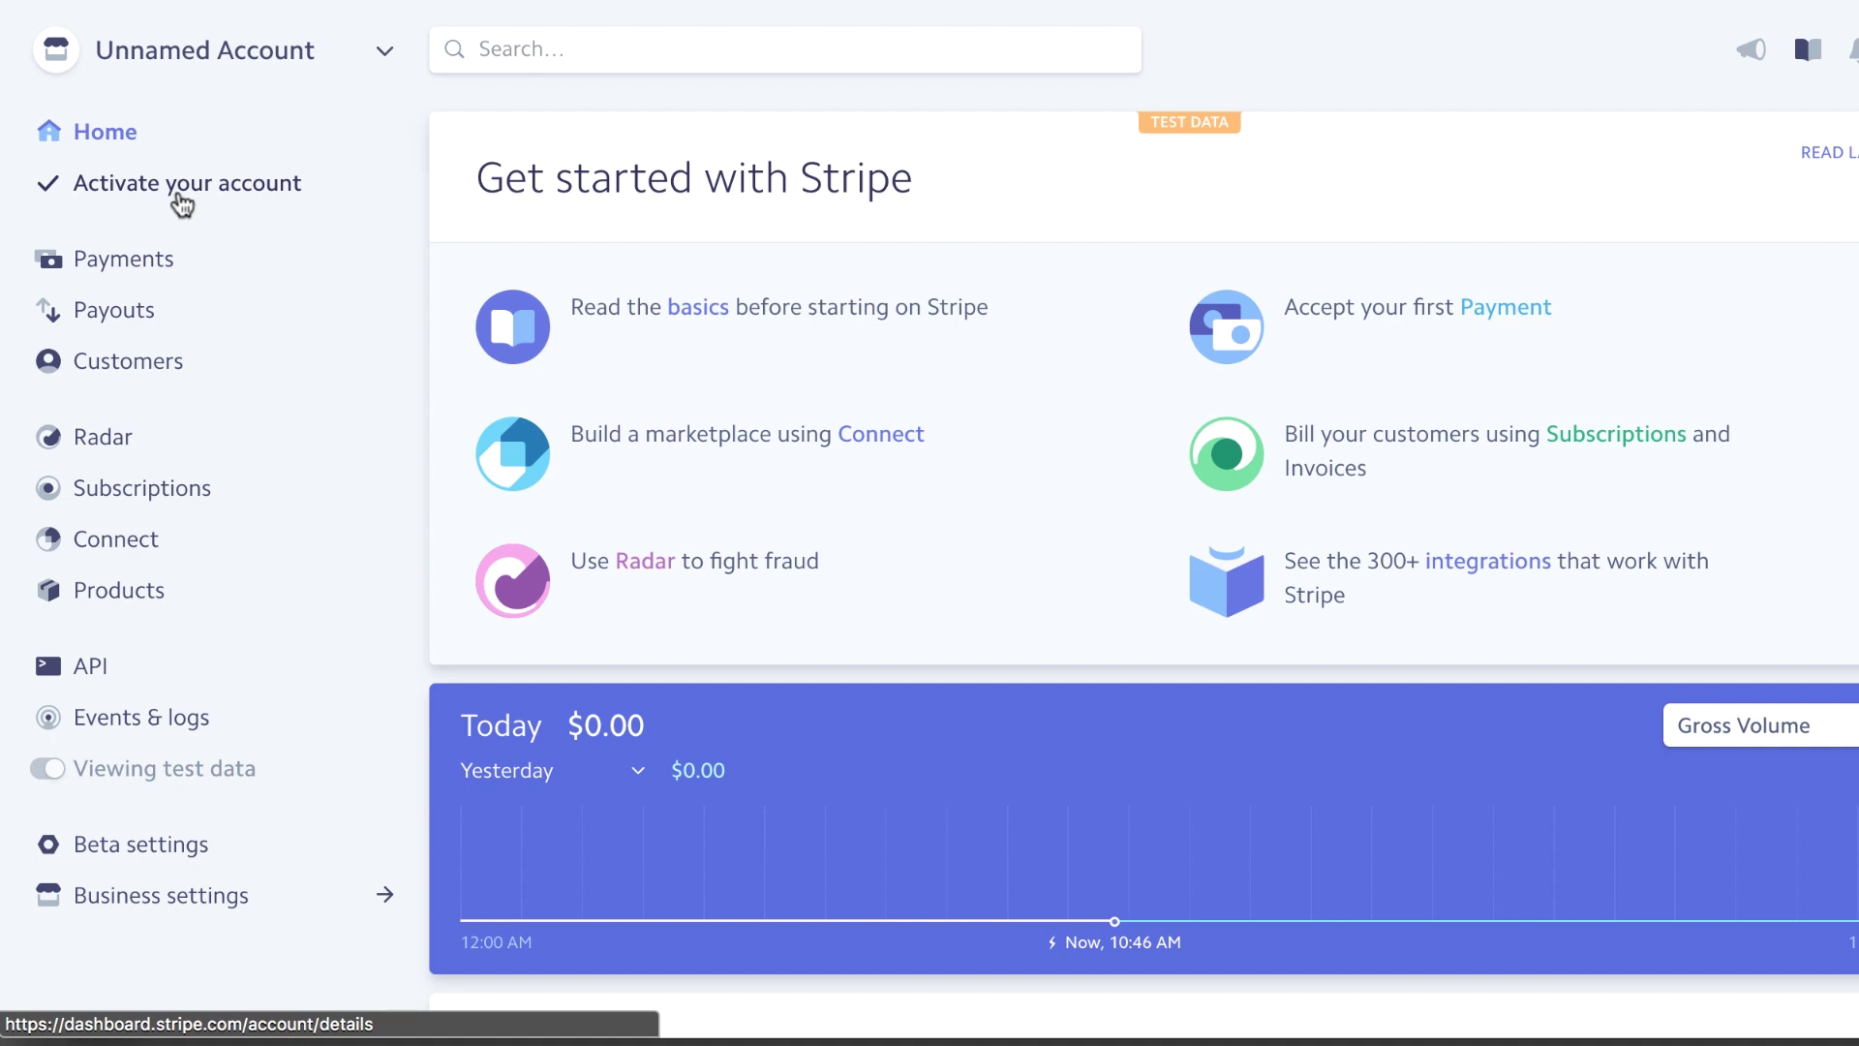
pyautogui.click(179, 197)
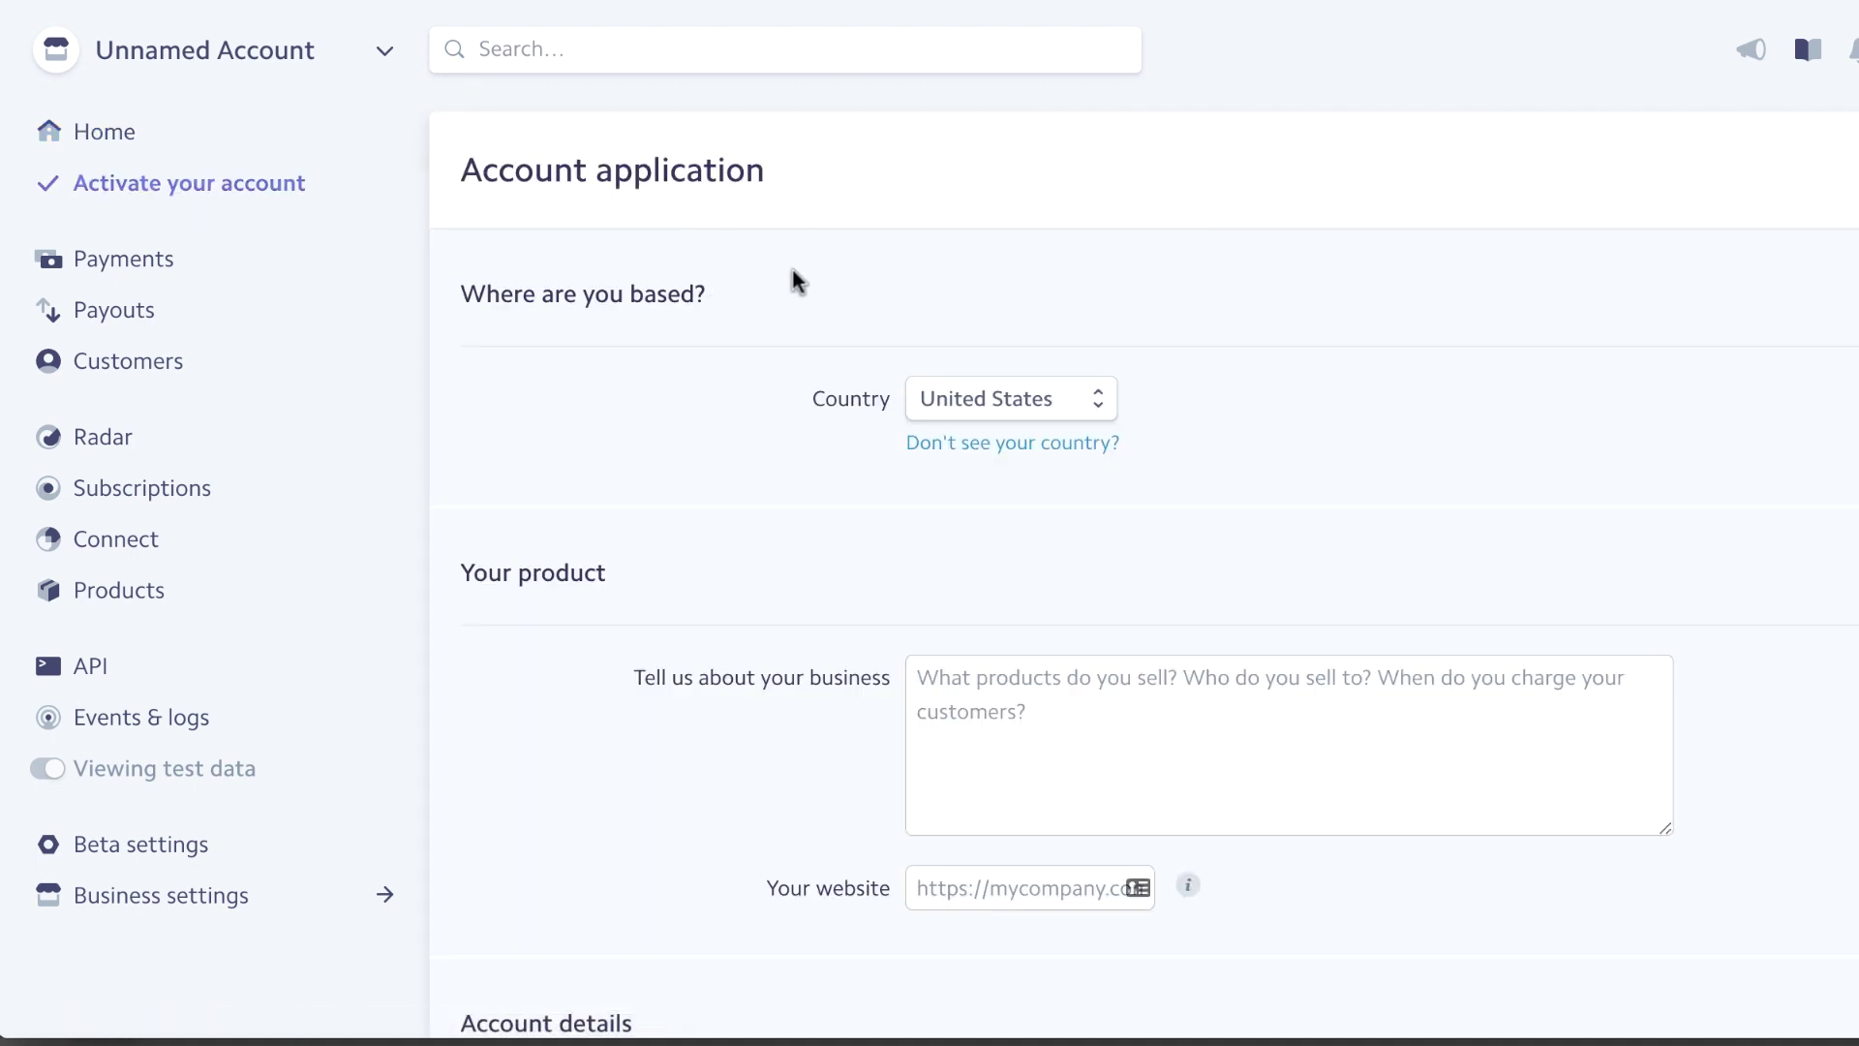
pyautogui.scroll(-1, 702, 357)
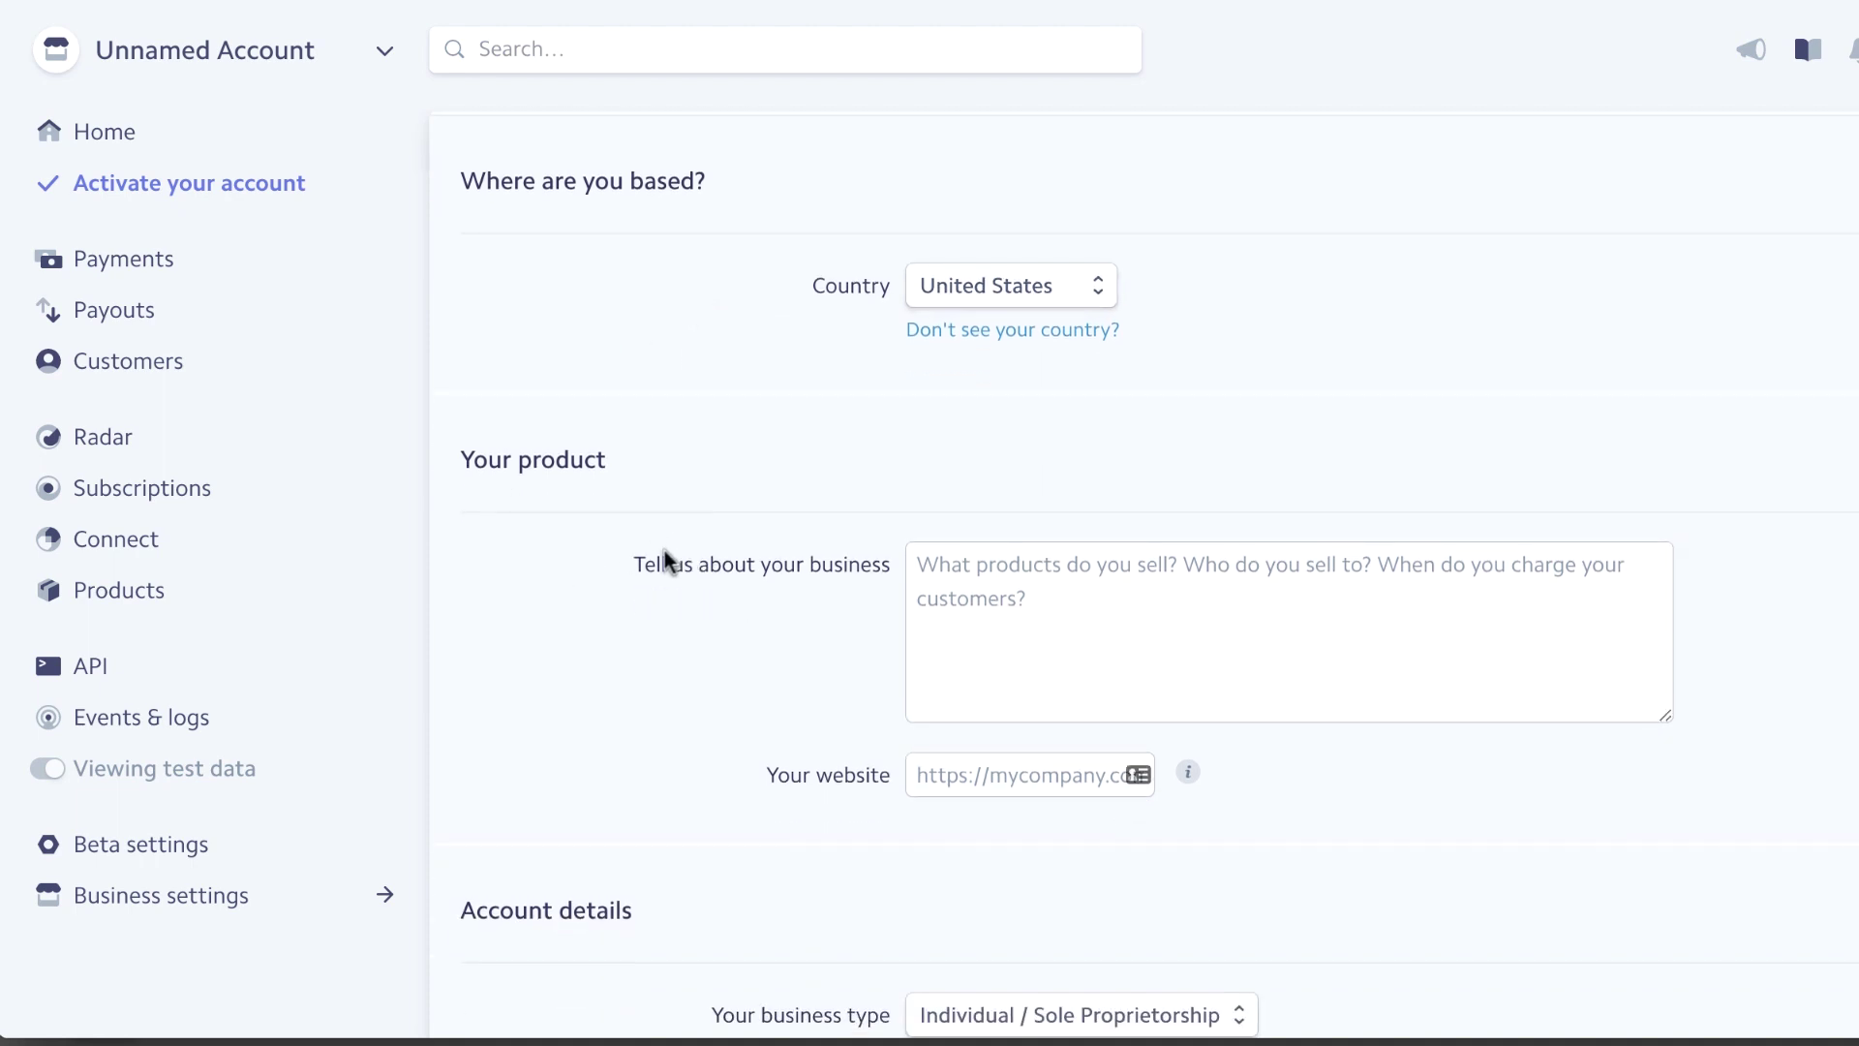
pyautogui.scroll(-4, 612, 624)
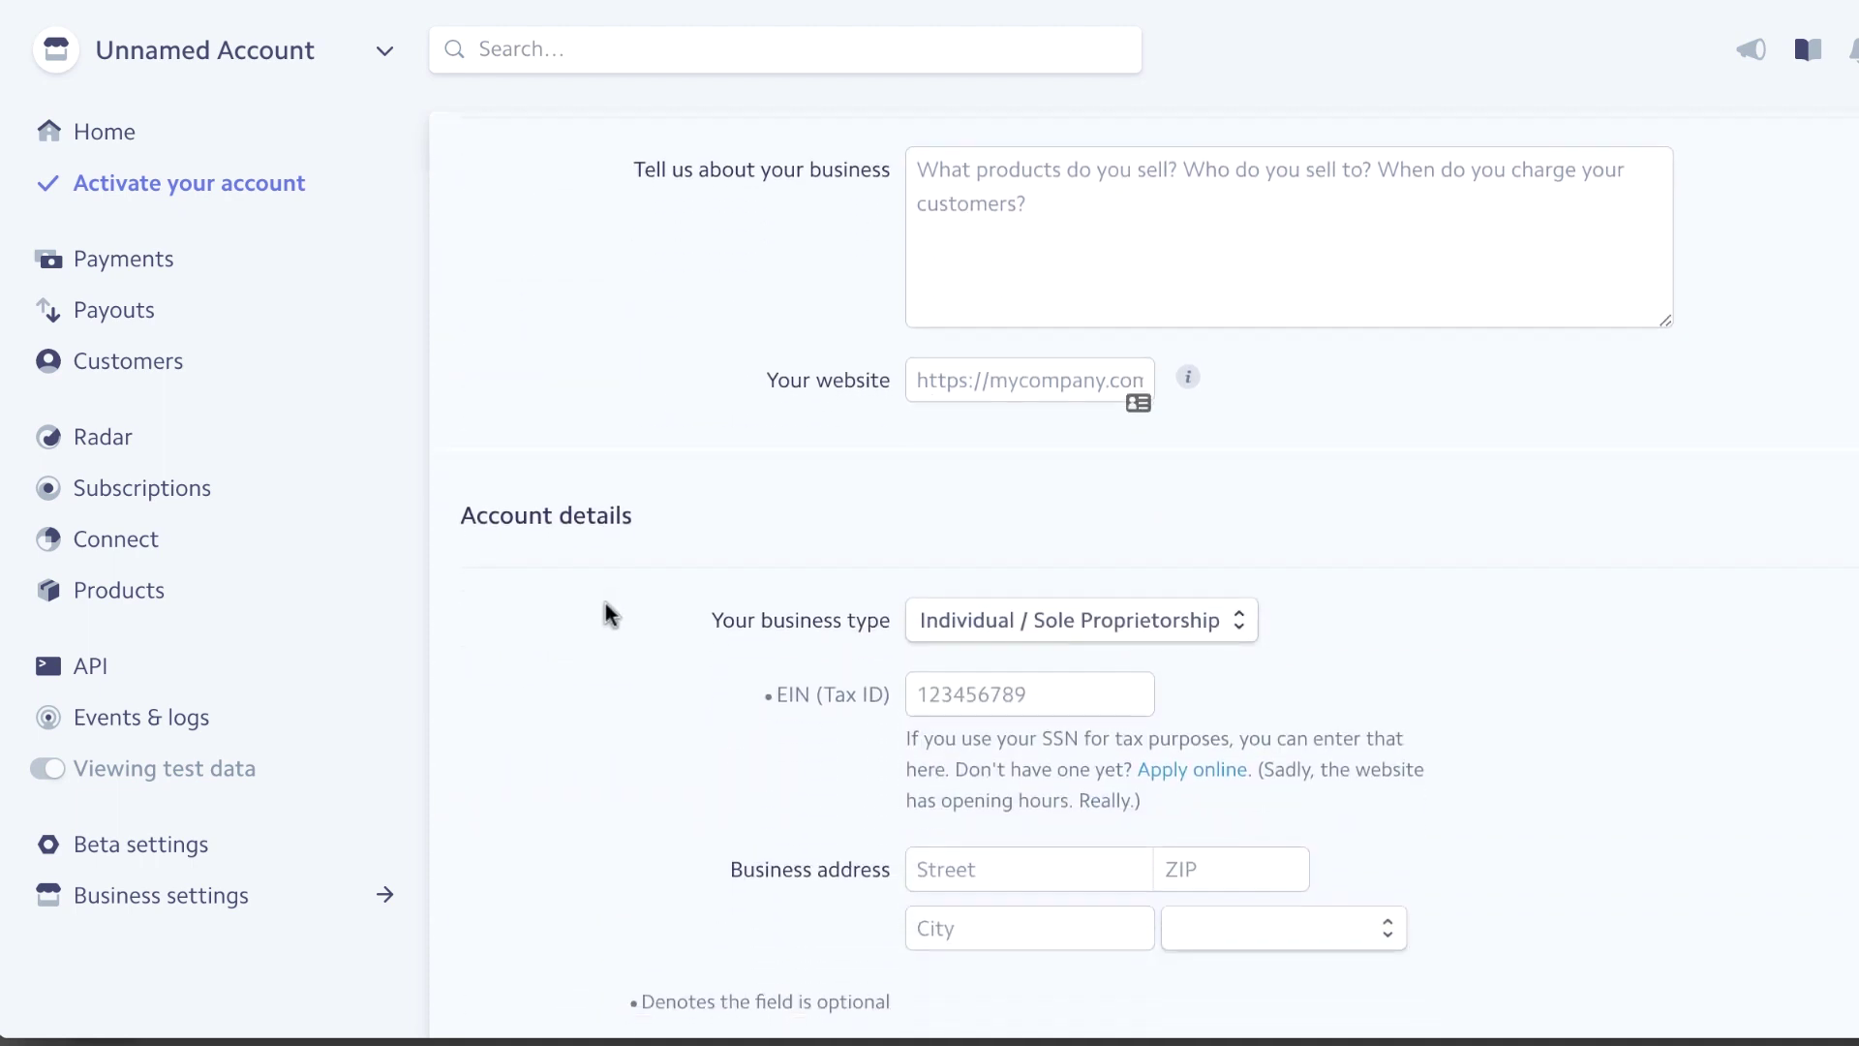
pyautogui.scroll(-10, 591, 639)
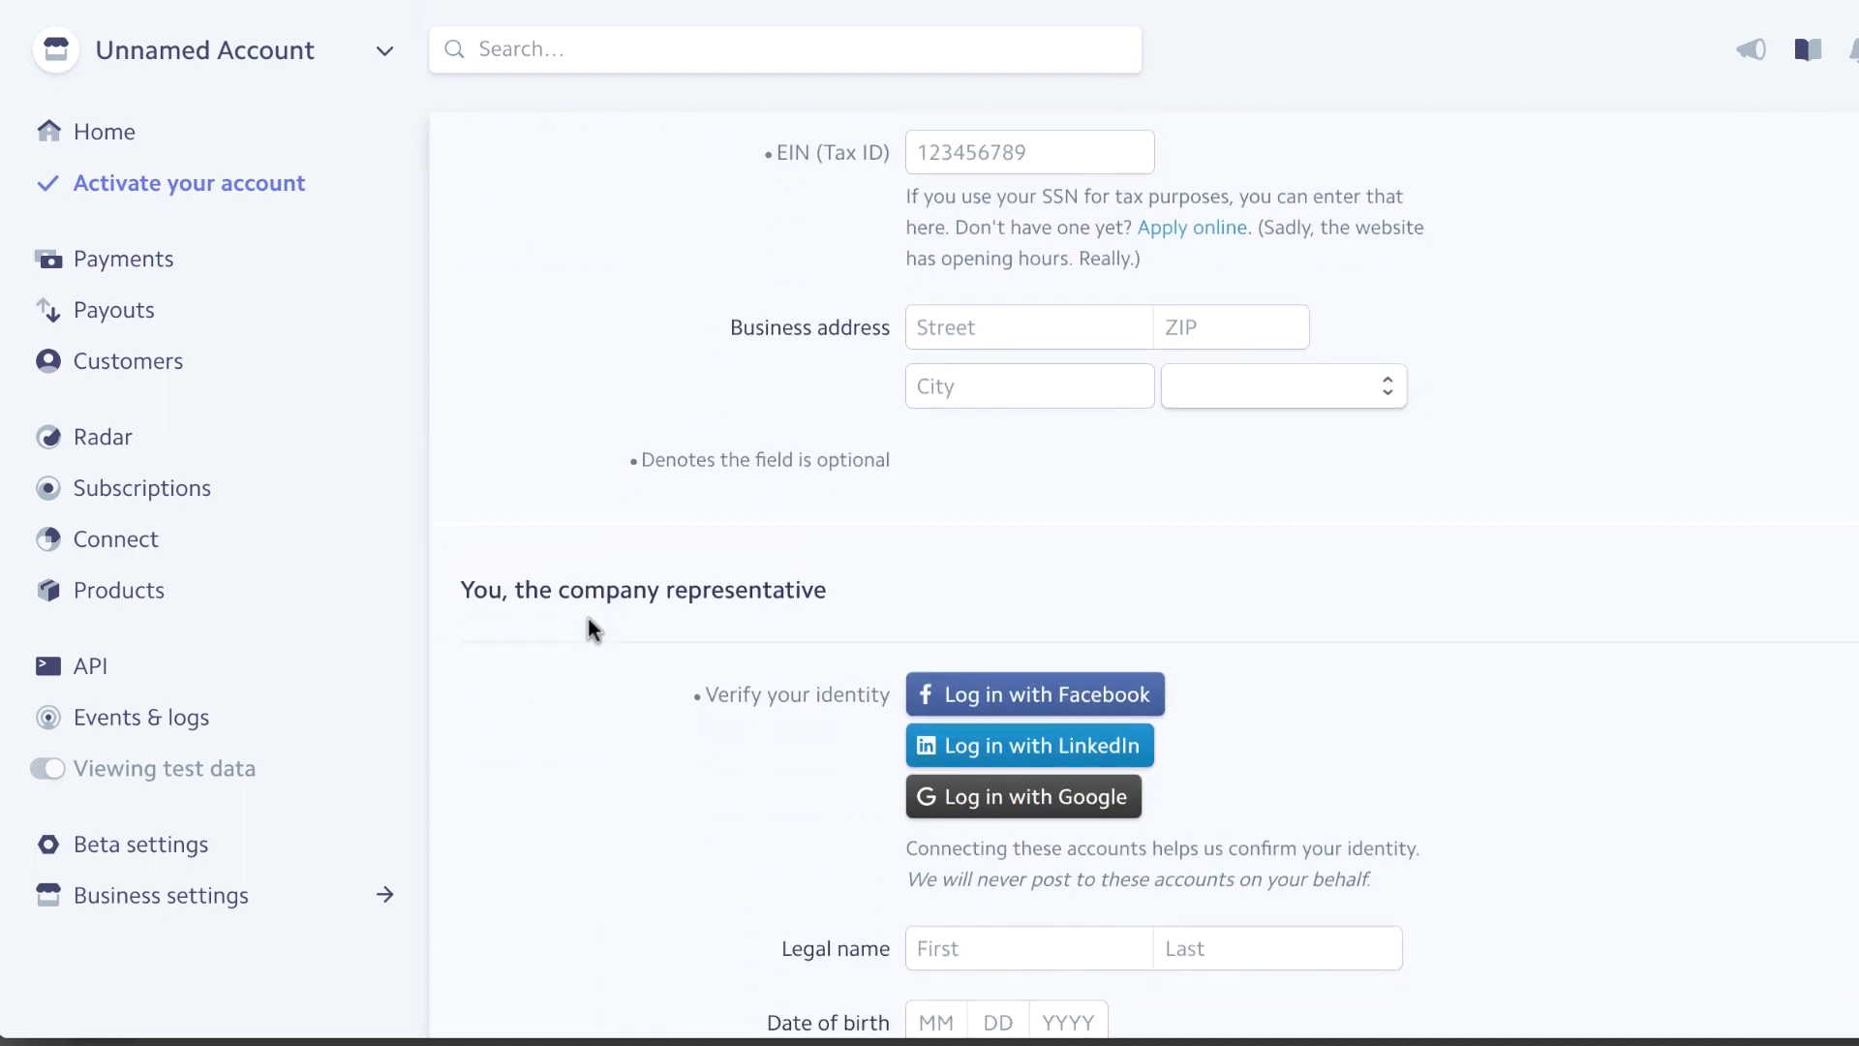
pyautogui.scroll(-4, 586, 625)
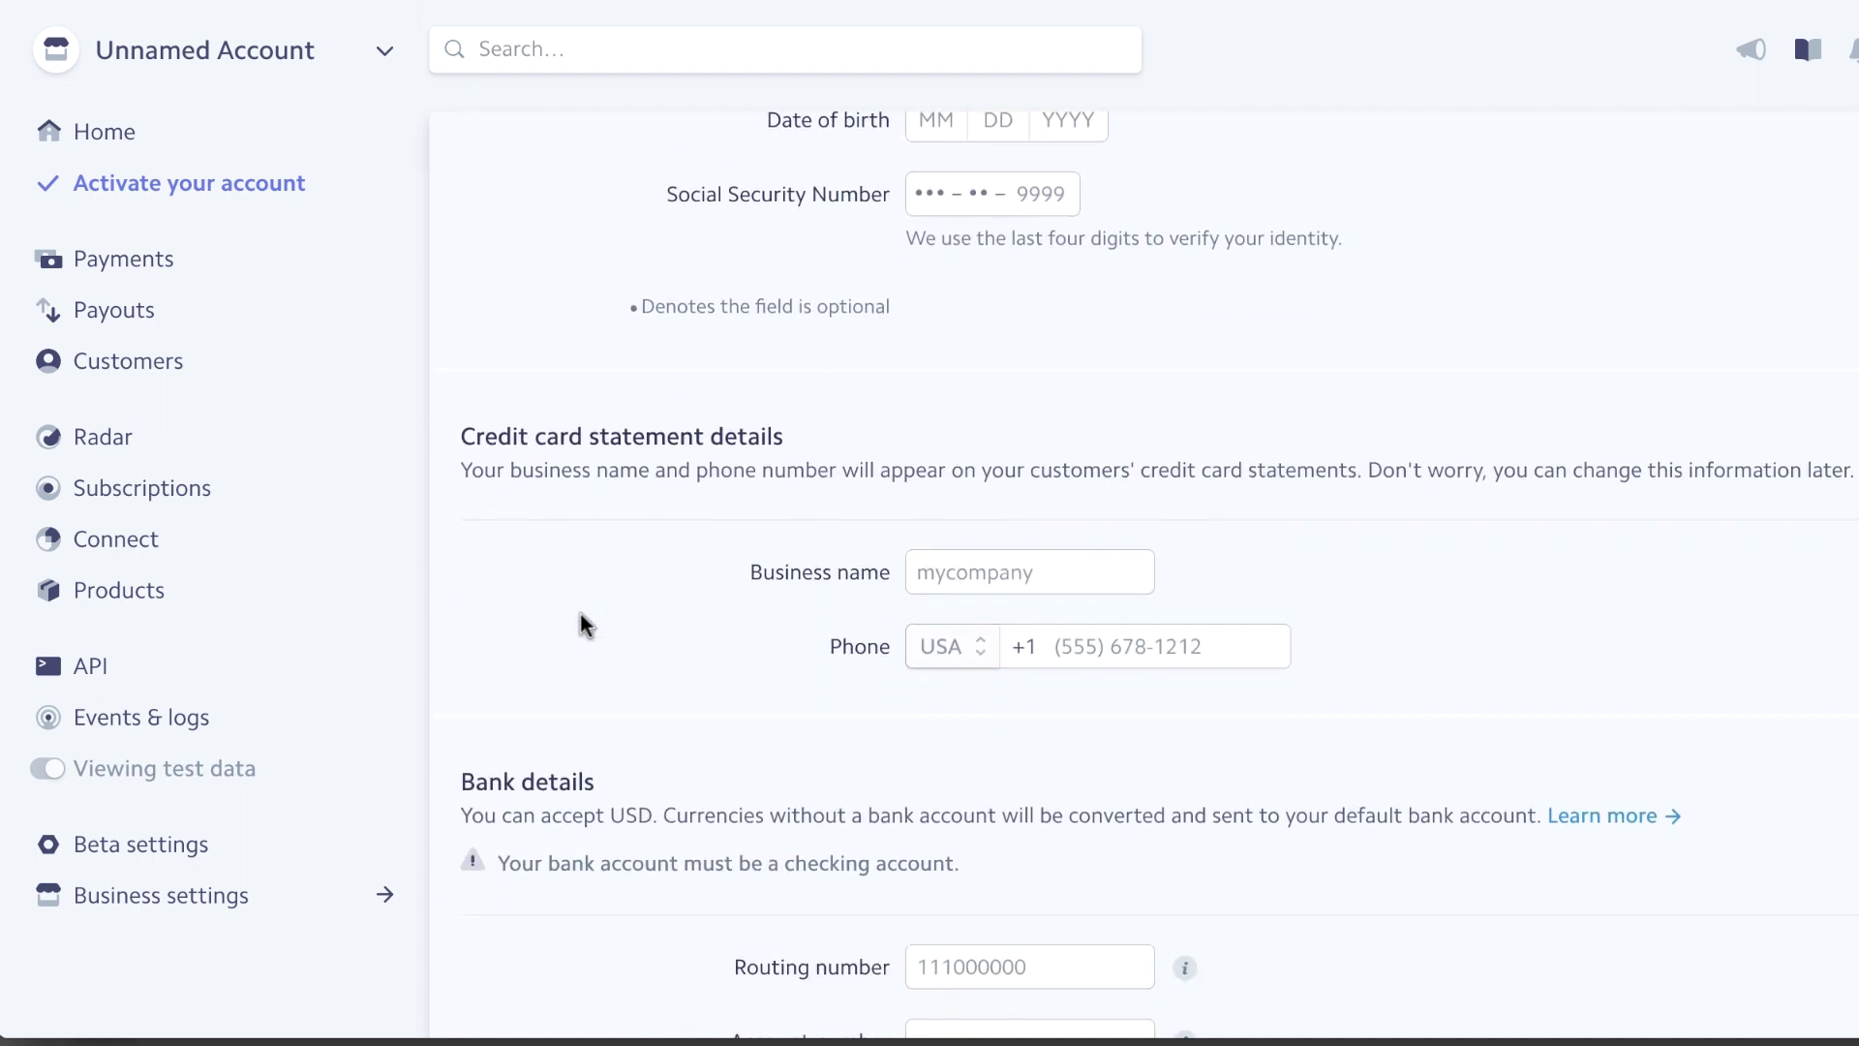
pyautogui.scroll(20, 586, 647)
pyautogui.scroll(-20, 577, 627)
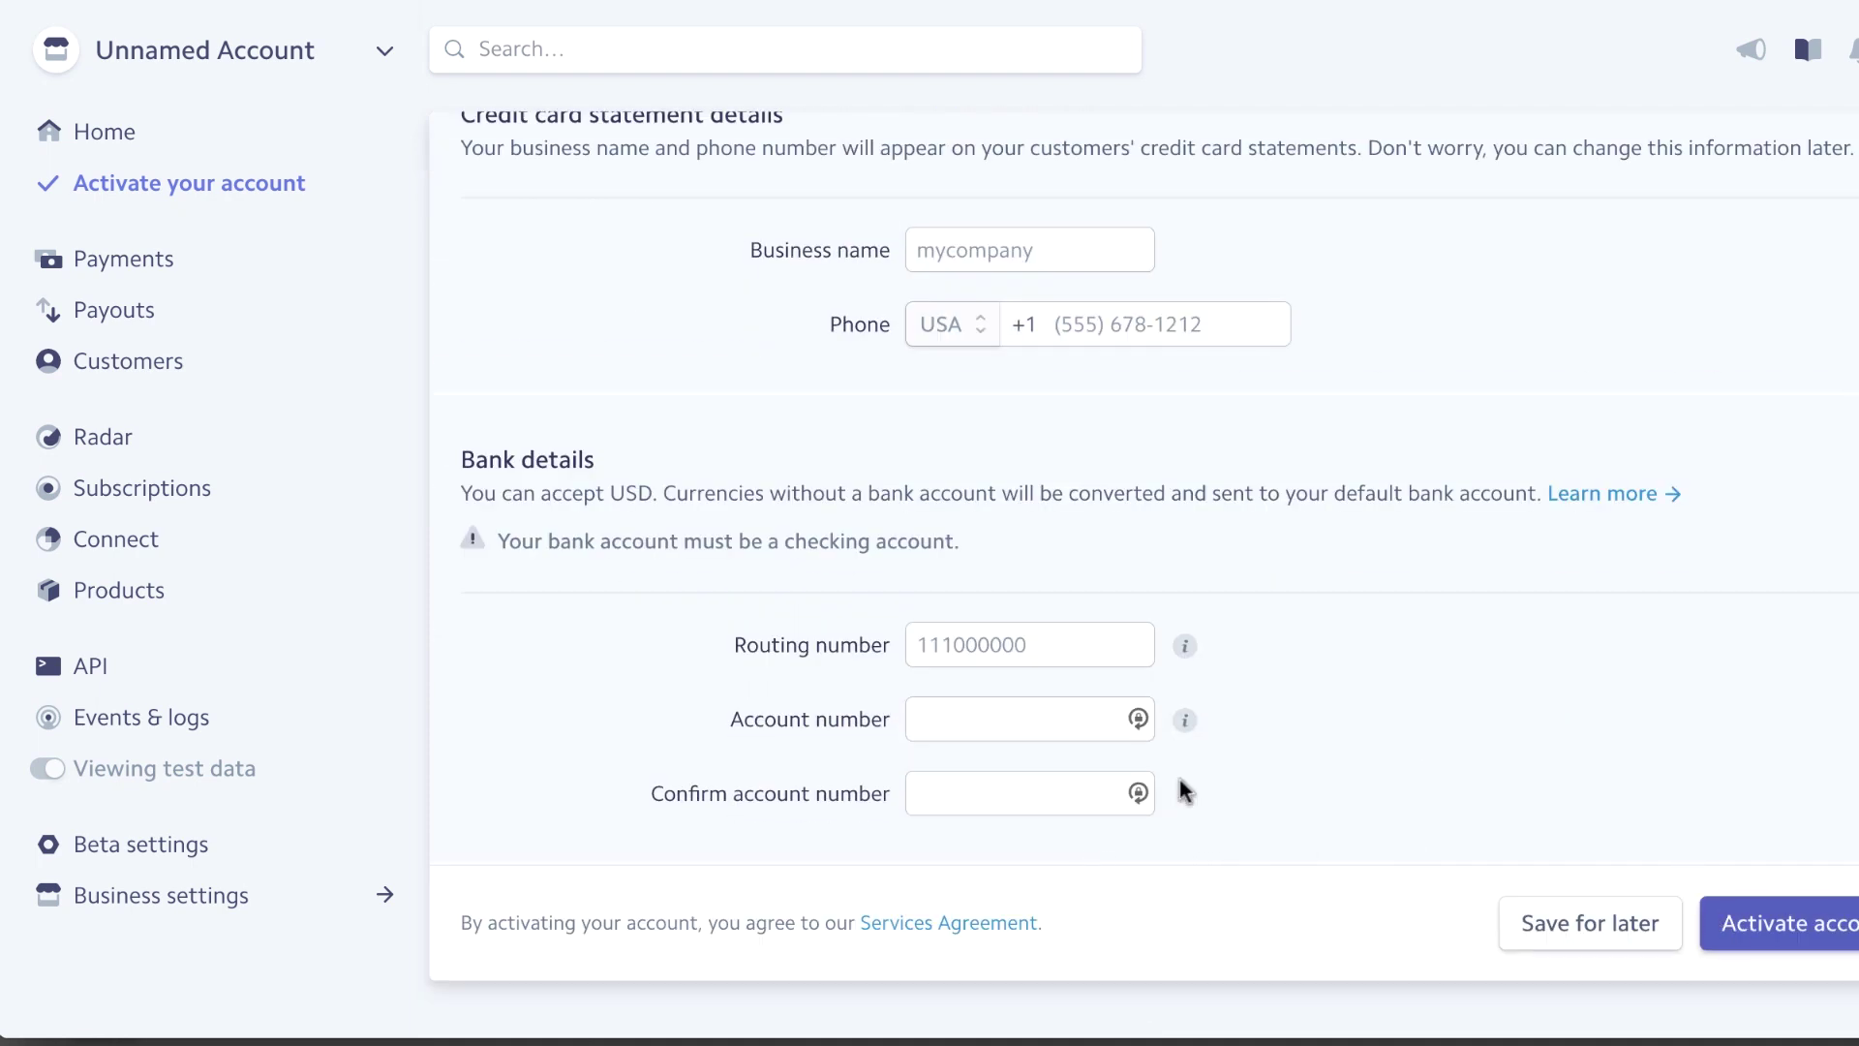
pyautogui.scroll(15, 581, 571)
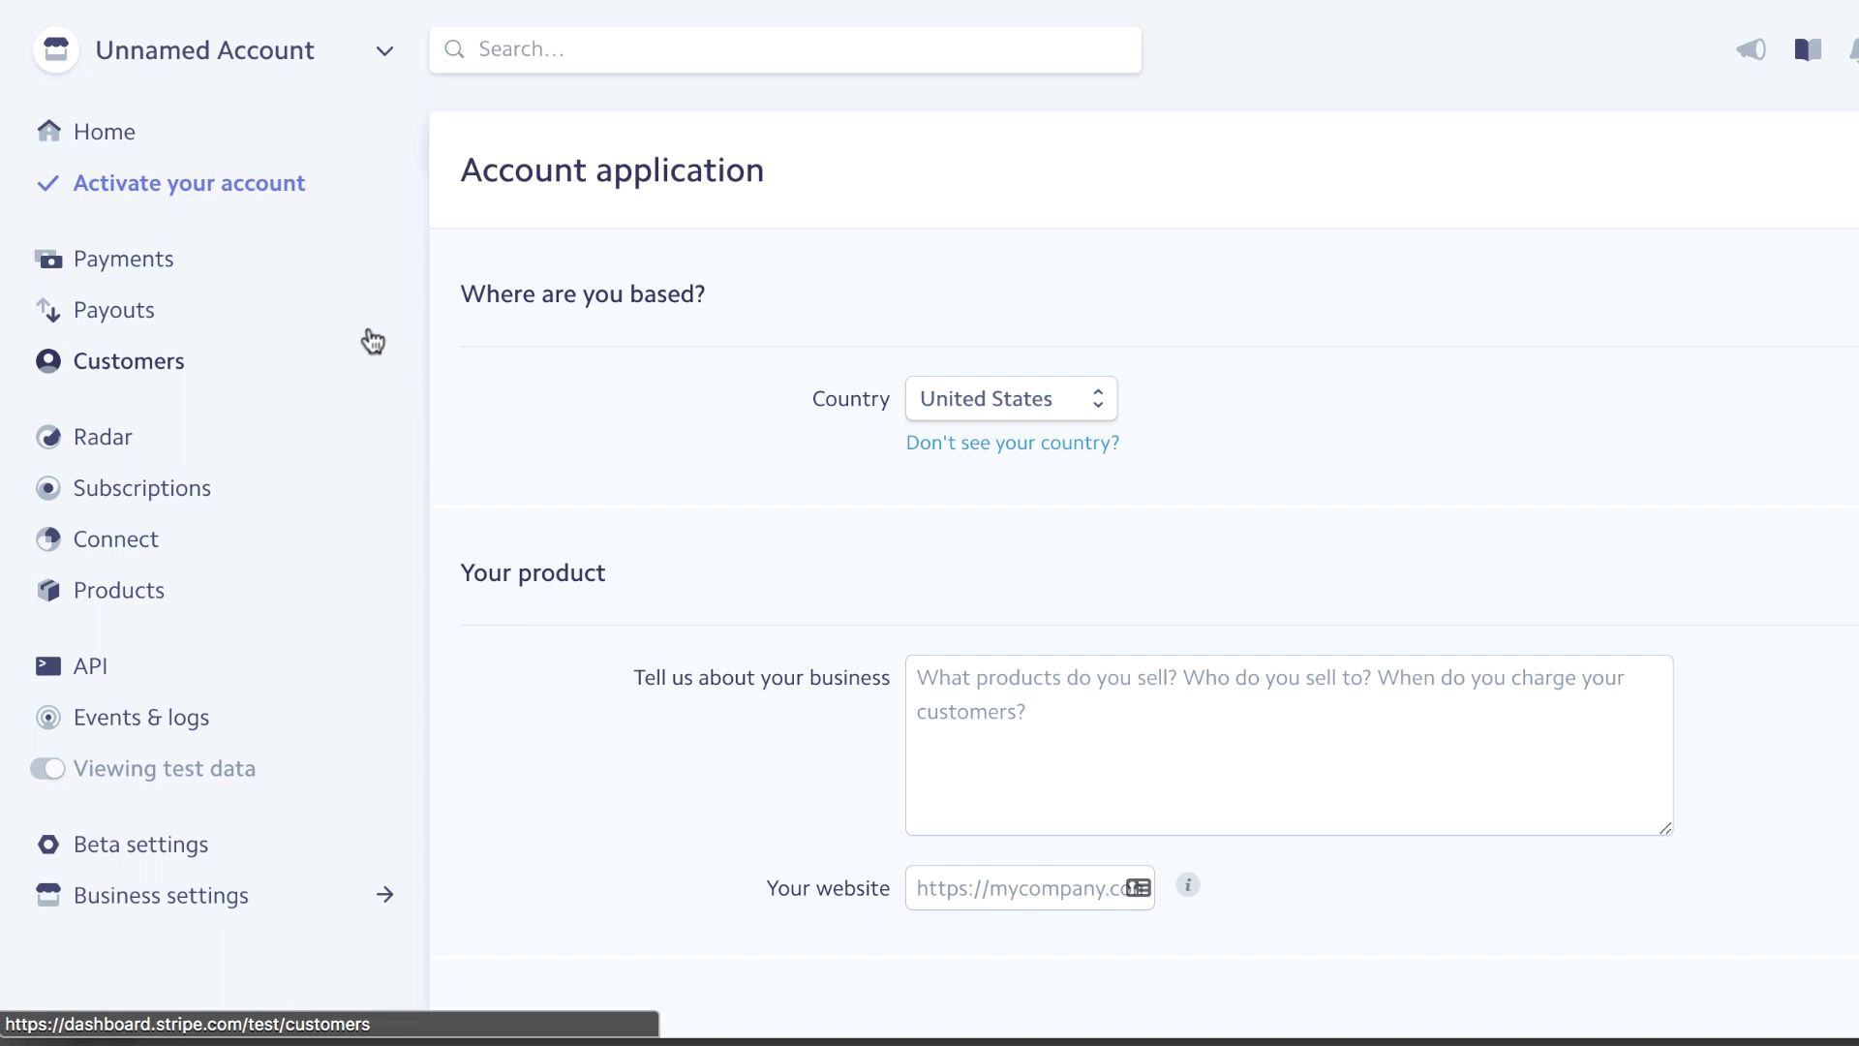
pyautogui.click(112, 134)
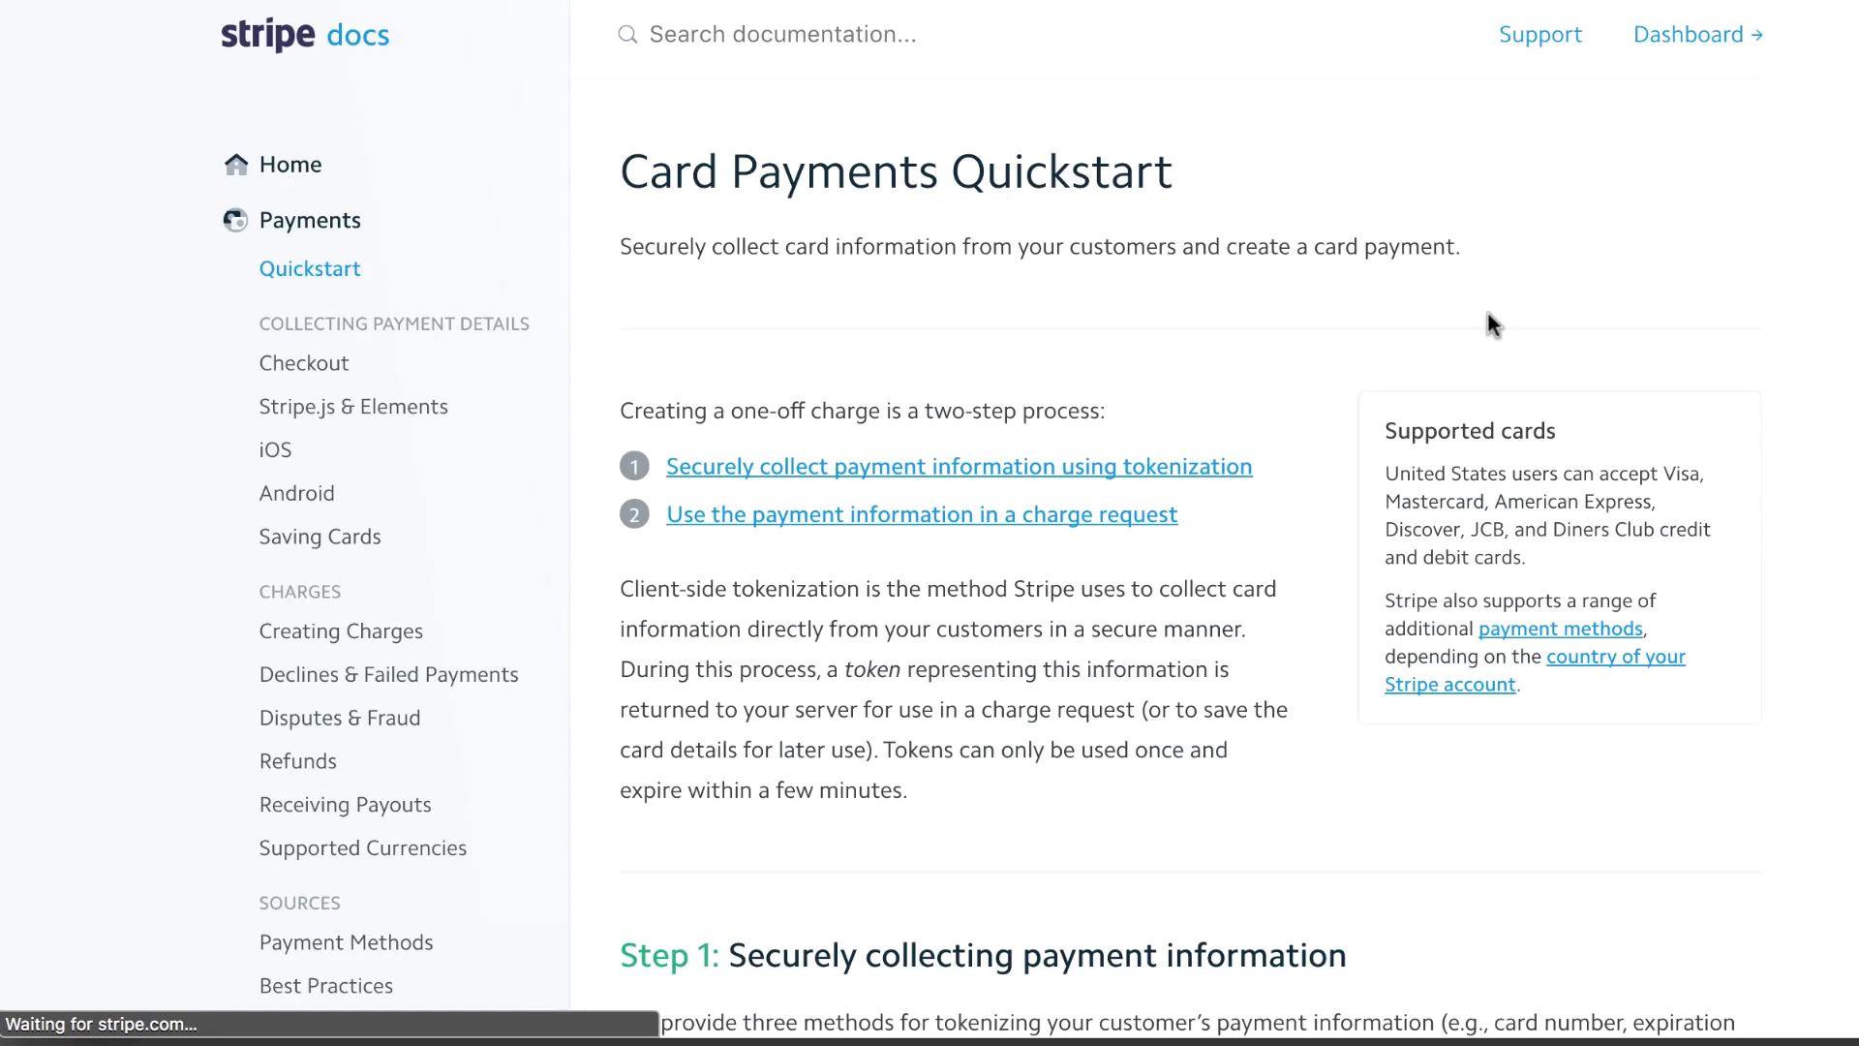
# Jump to the quickstart's Checkout section and select the whole 11-line sample form code
pyautogui.scroll(-5, 685, 578)
pyautogui.click(686, 591)
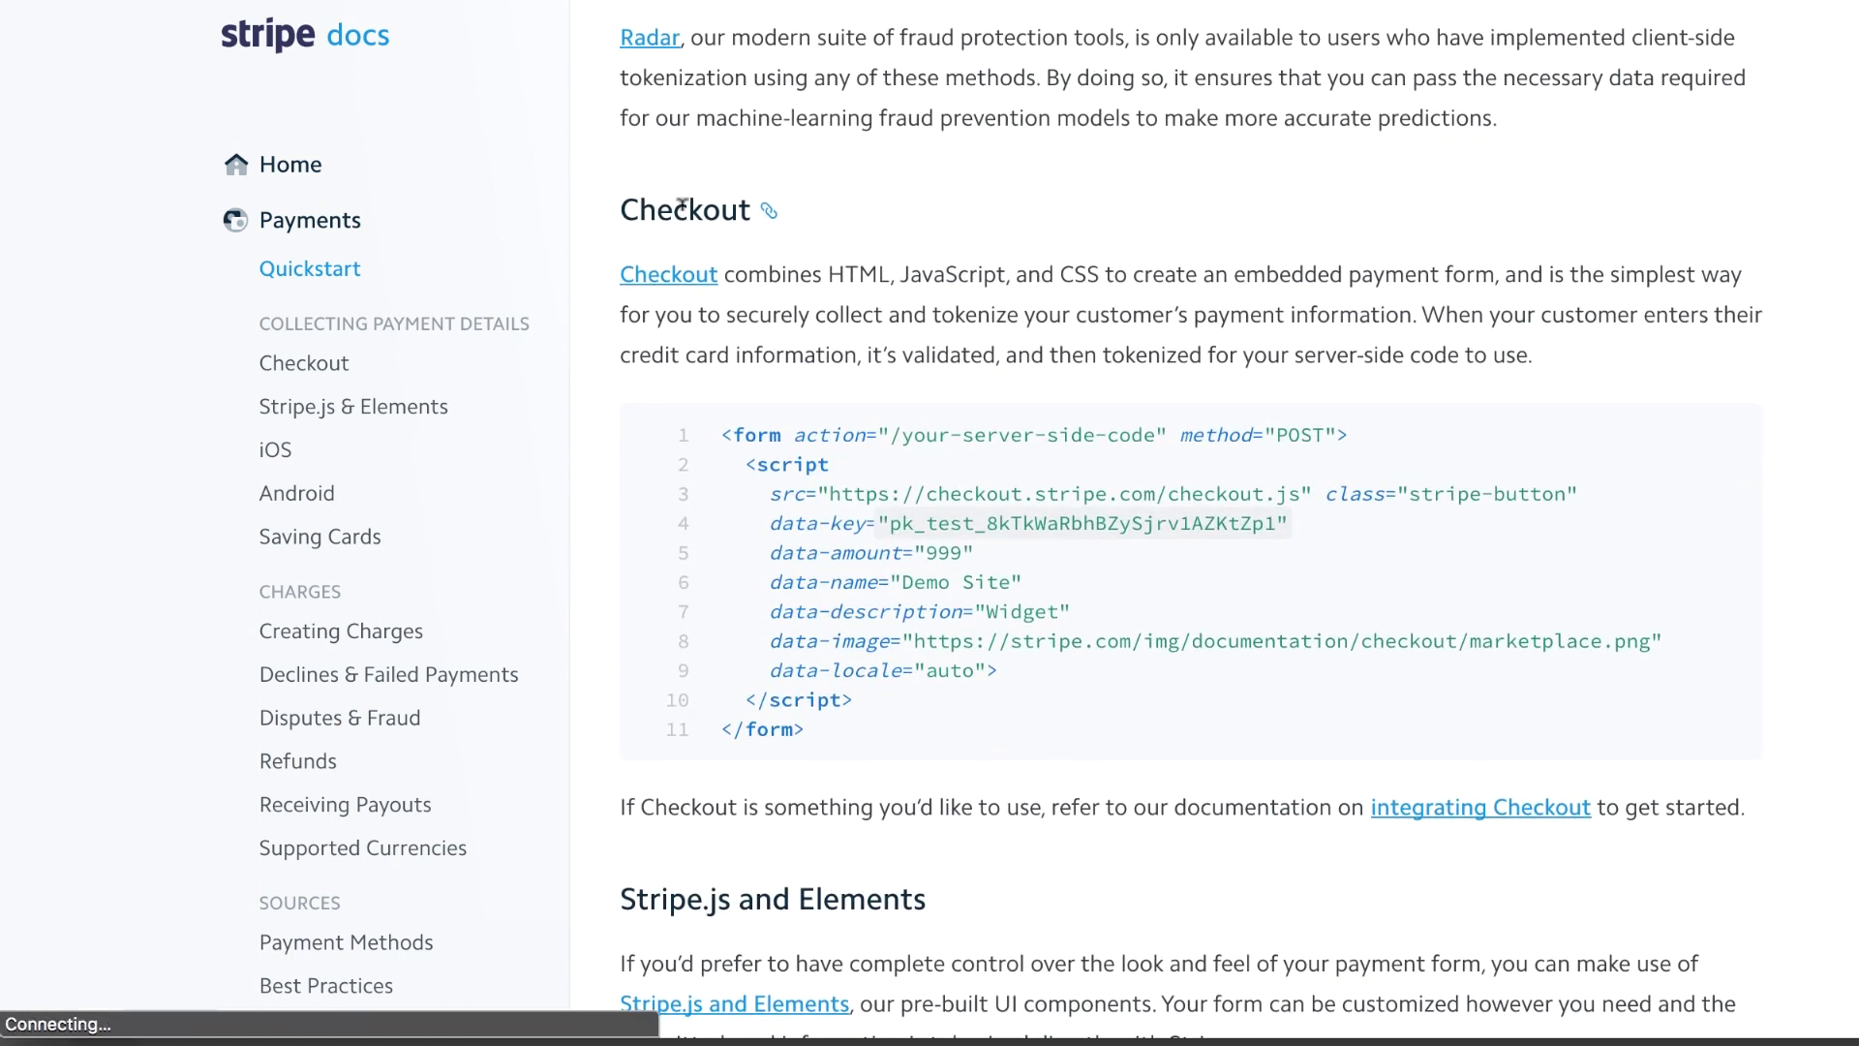
pyautogui.scroll(-1, 801, 441)
pyautogui.scroll(-1, 802, 441)
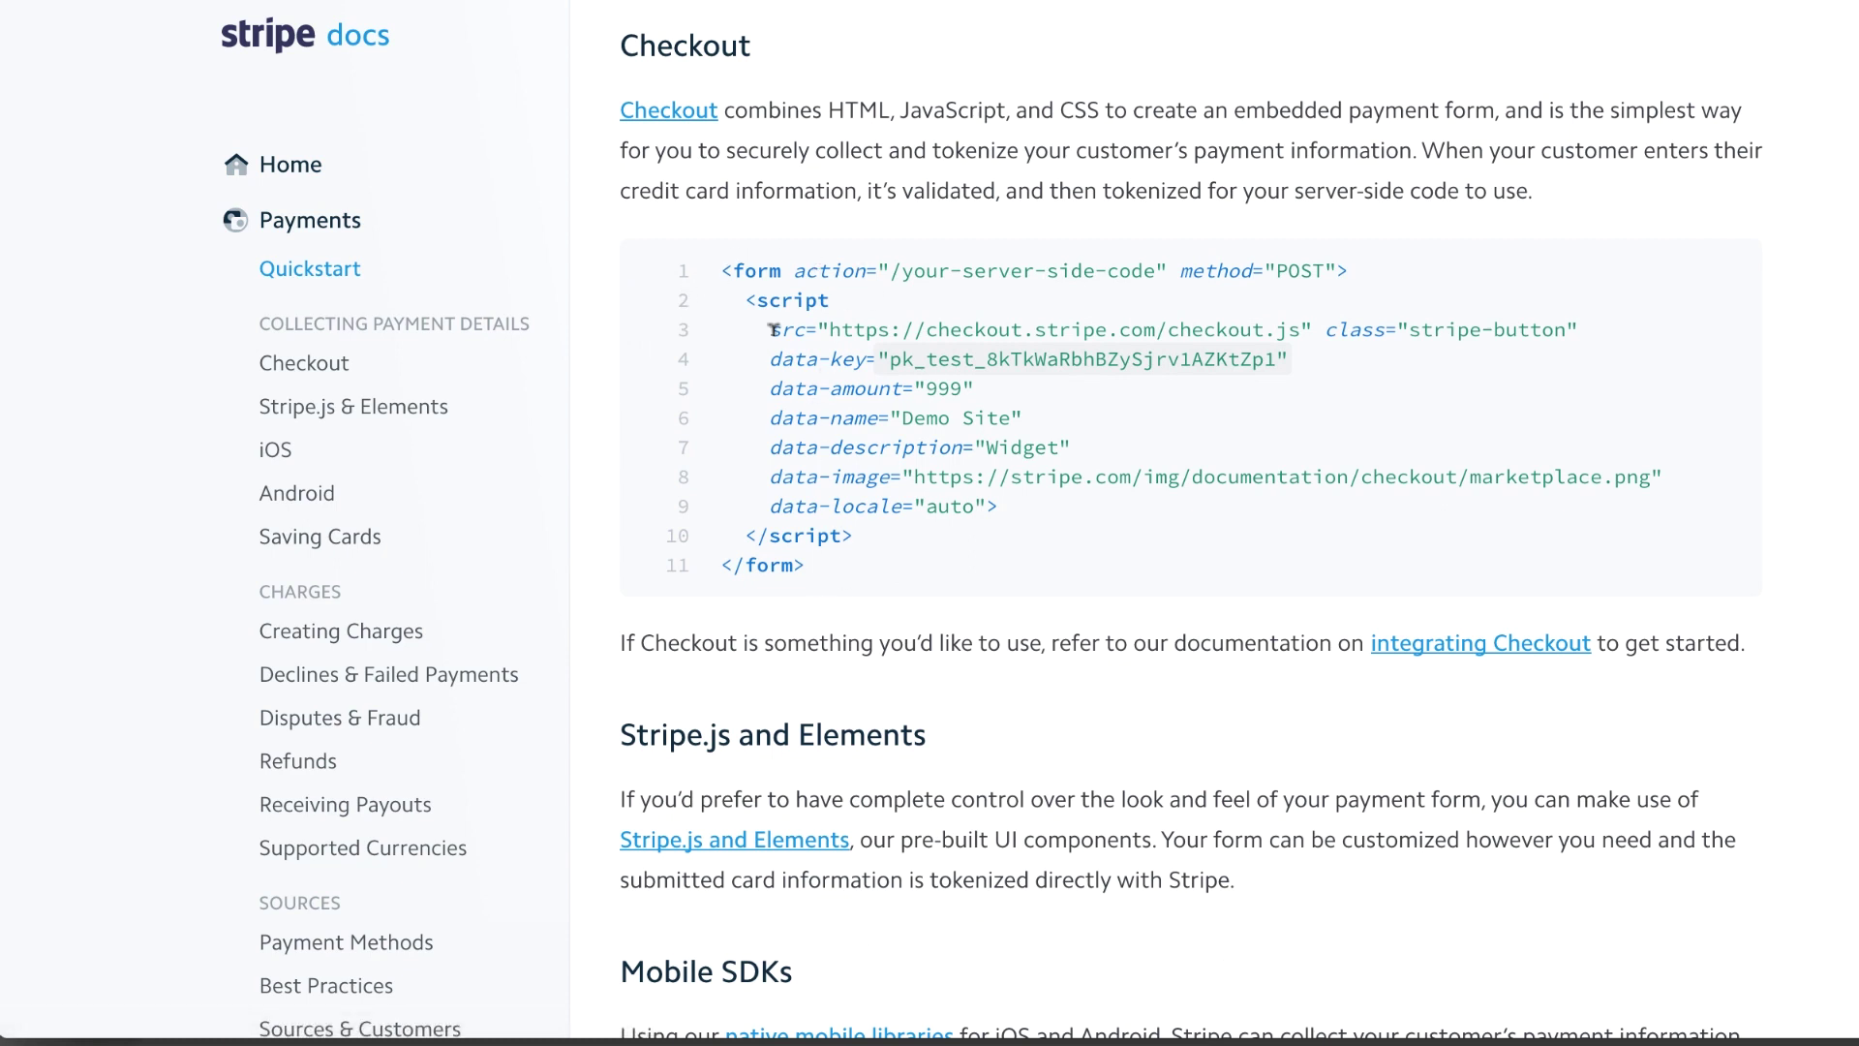
pyautogui.moveTo(721, 270); pyautogui.dragTo(818, 576)
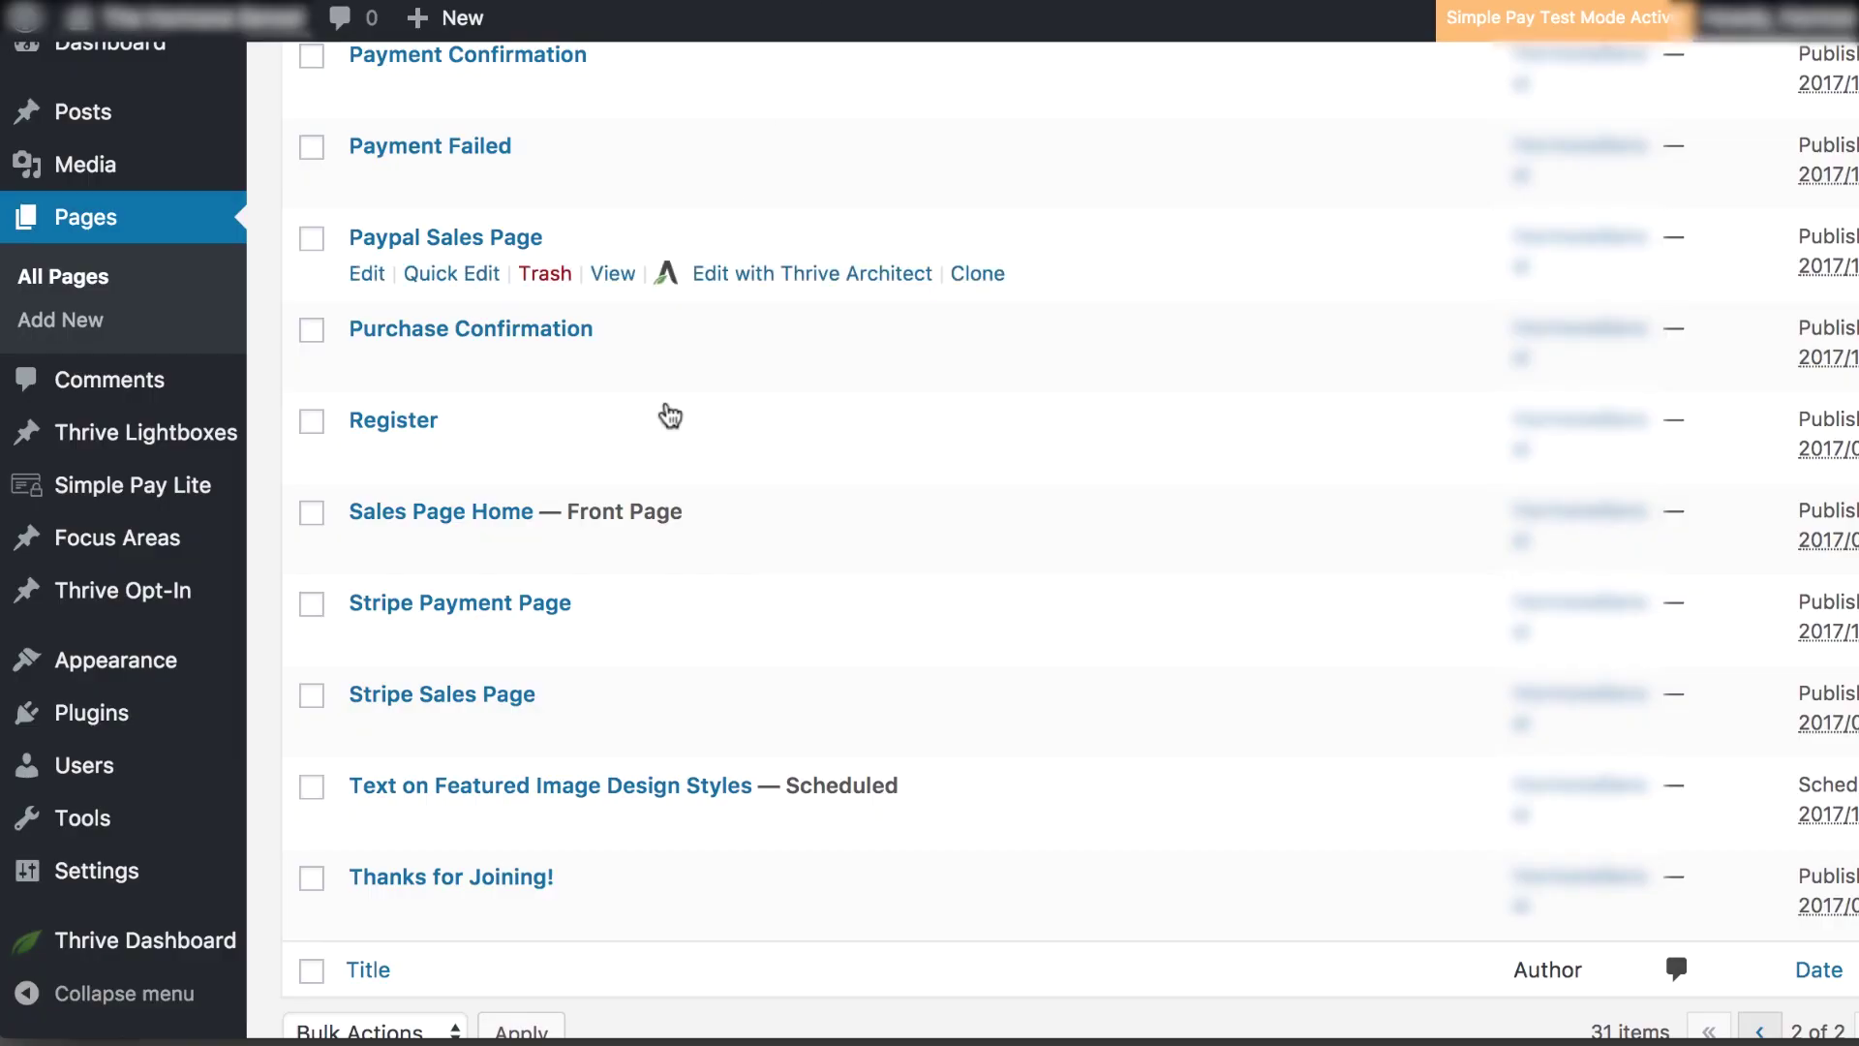
pyautogui.moveTo(515, 740)
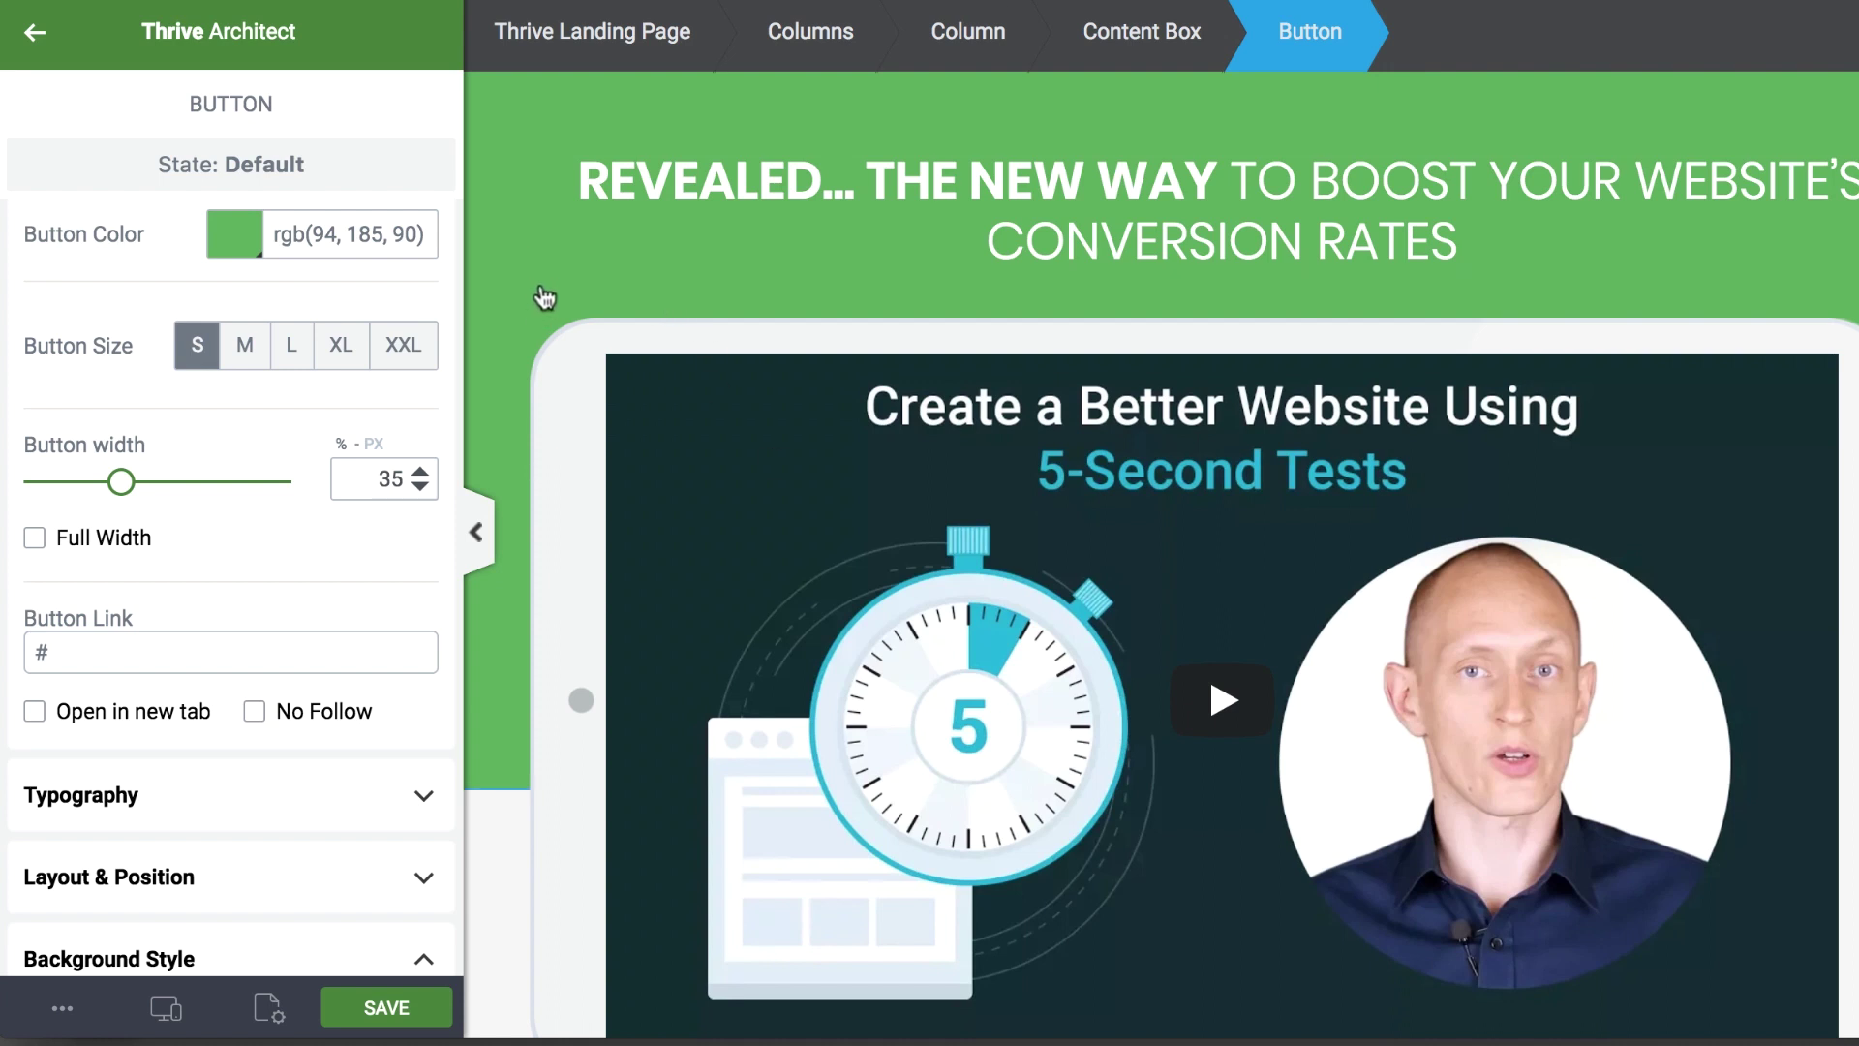
# Delete the Buy Now button and drop a Custom HTML element into the buy-now column
pyautogui.scroll(-8, 548, 299)
pyautogui.scroll(-20, 548, 299)
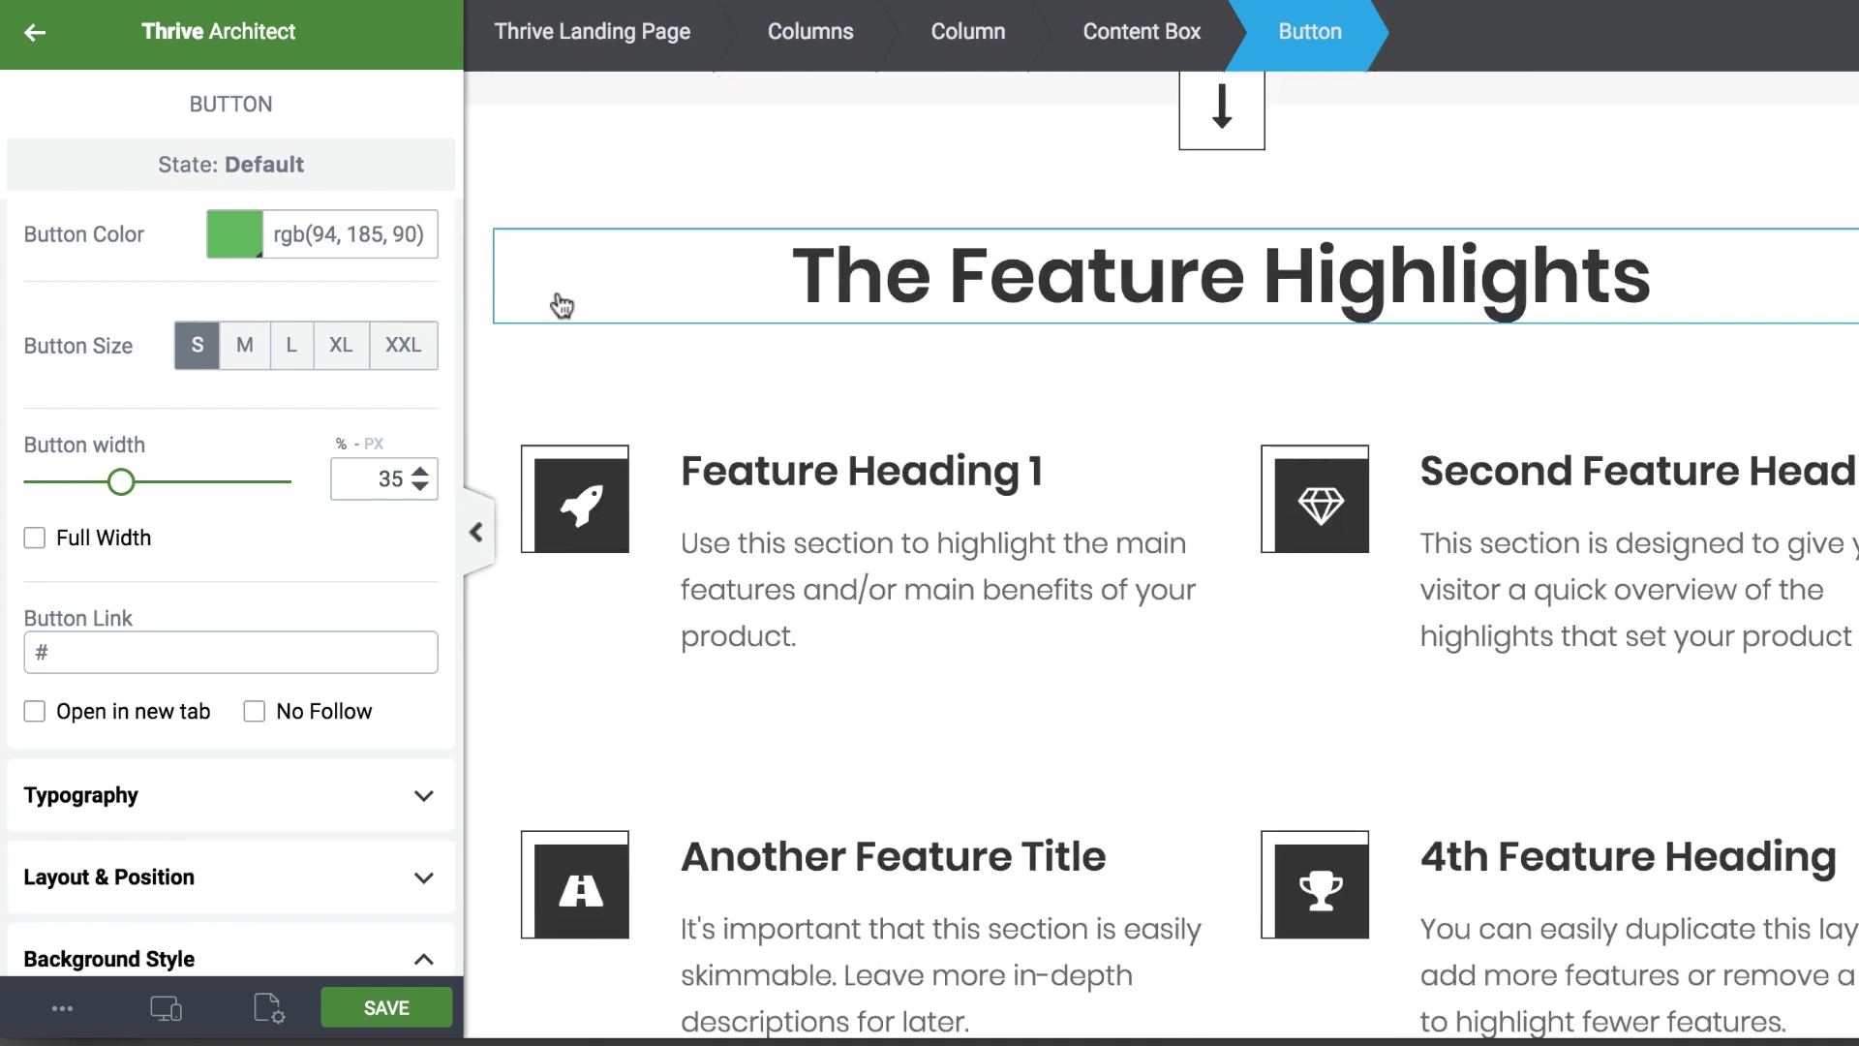
pyautogui.scroll(-10, 566, 293)
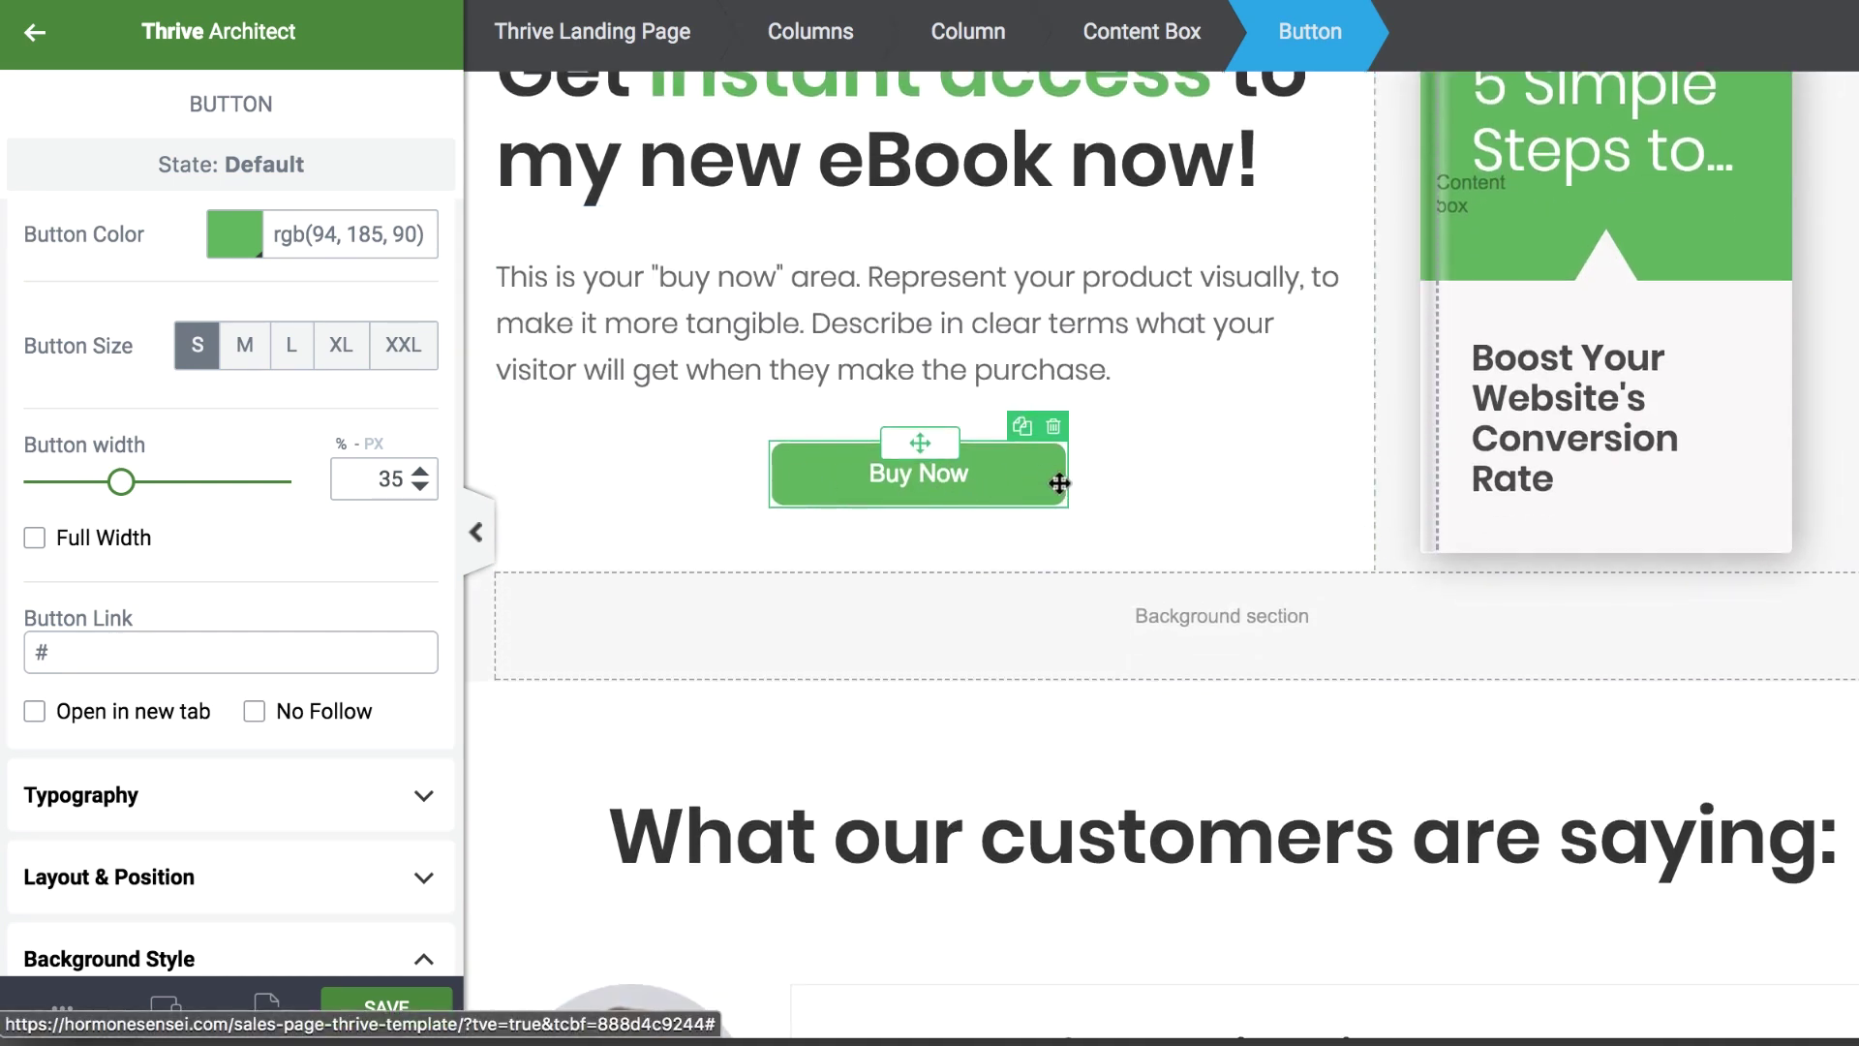
pyautogui.click(1055, 428)
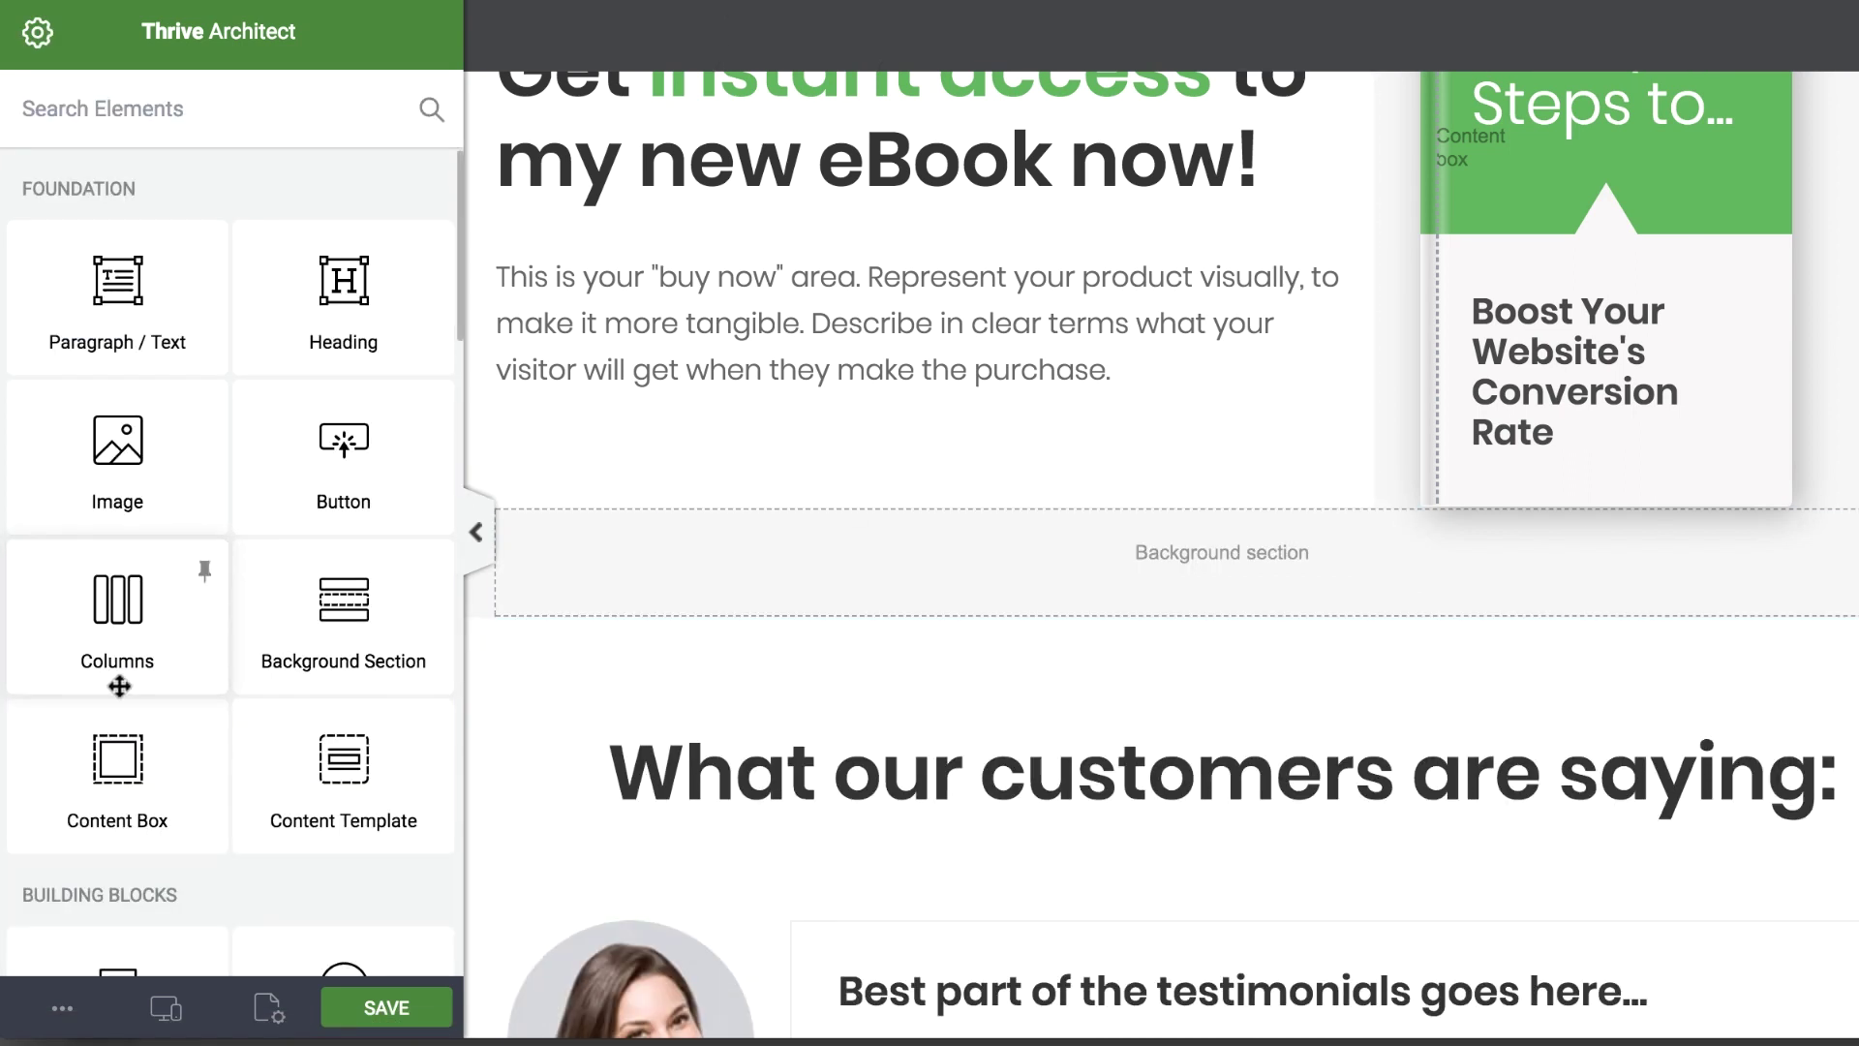
pyautogui.scroll(-6, 121, 659)
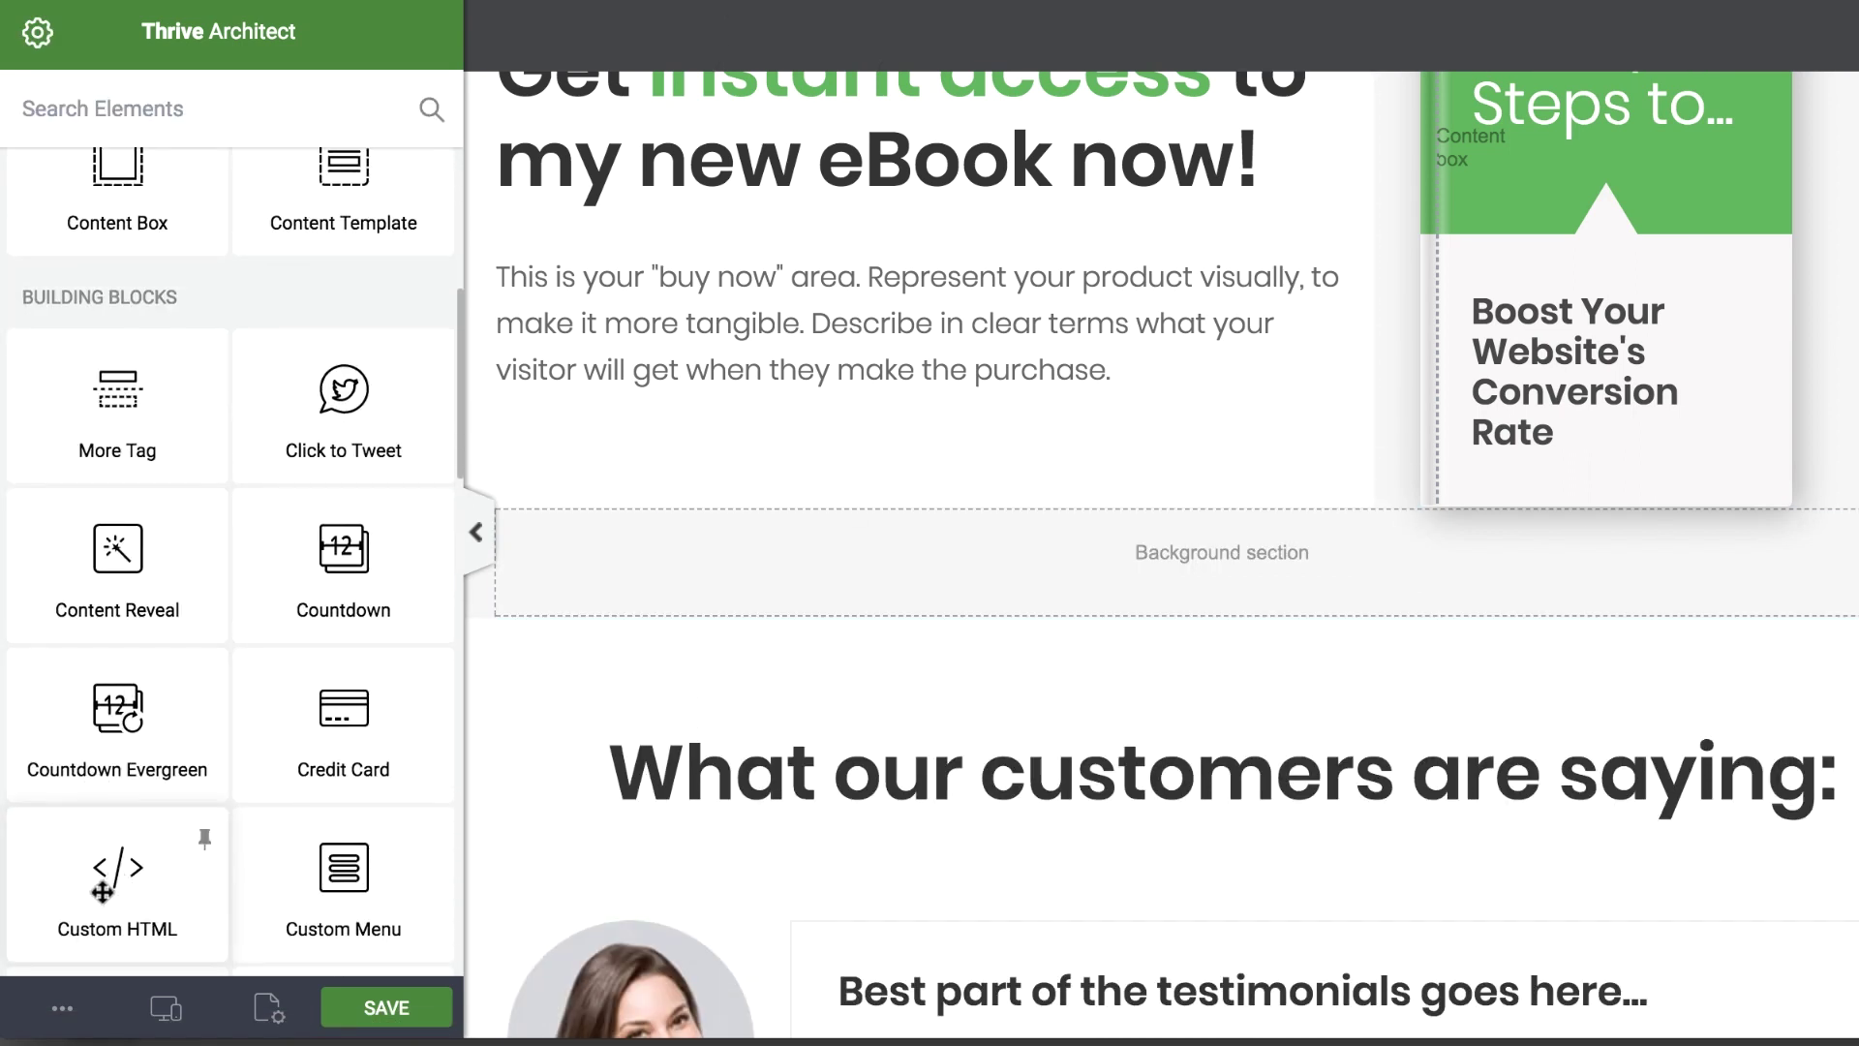
pyautogui.moveTo(117, 864); pyautogui.dragTo(893, 415)
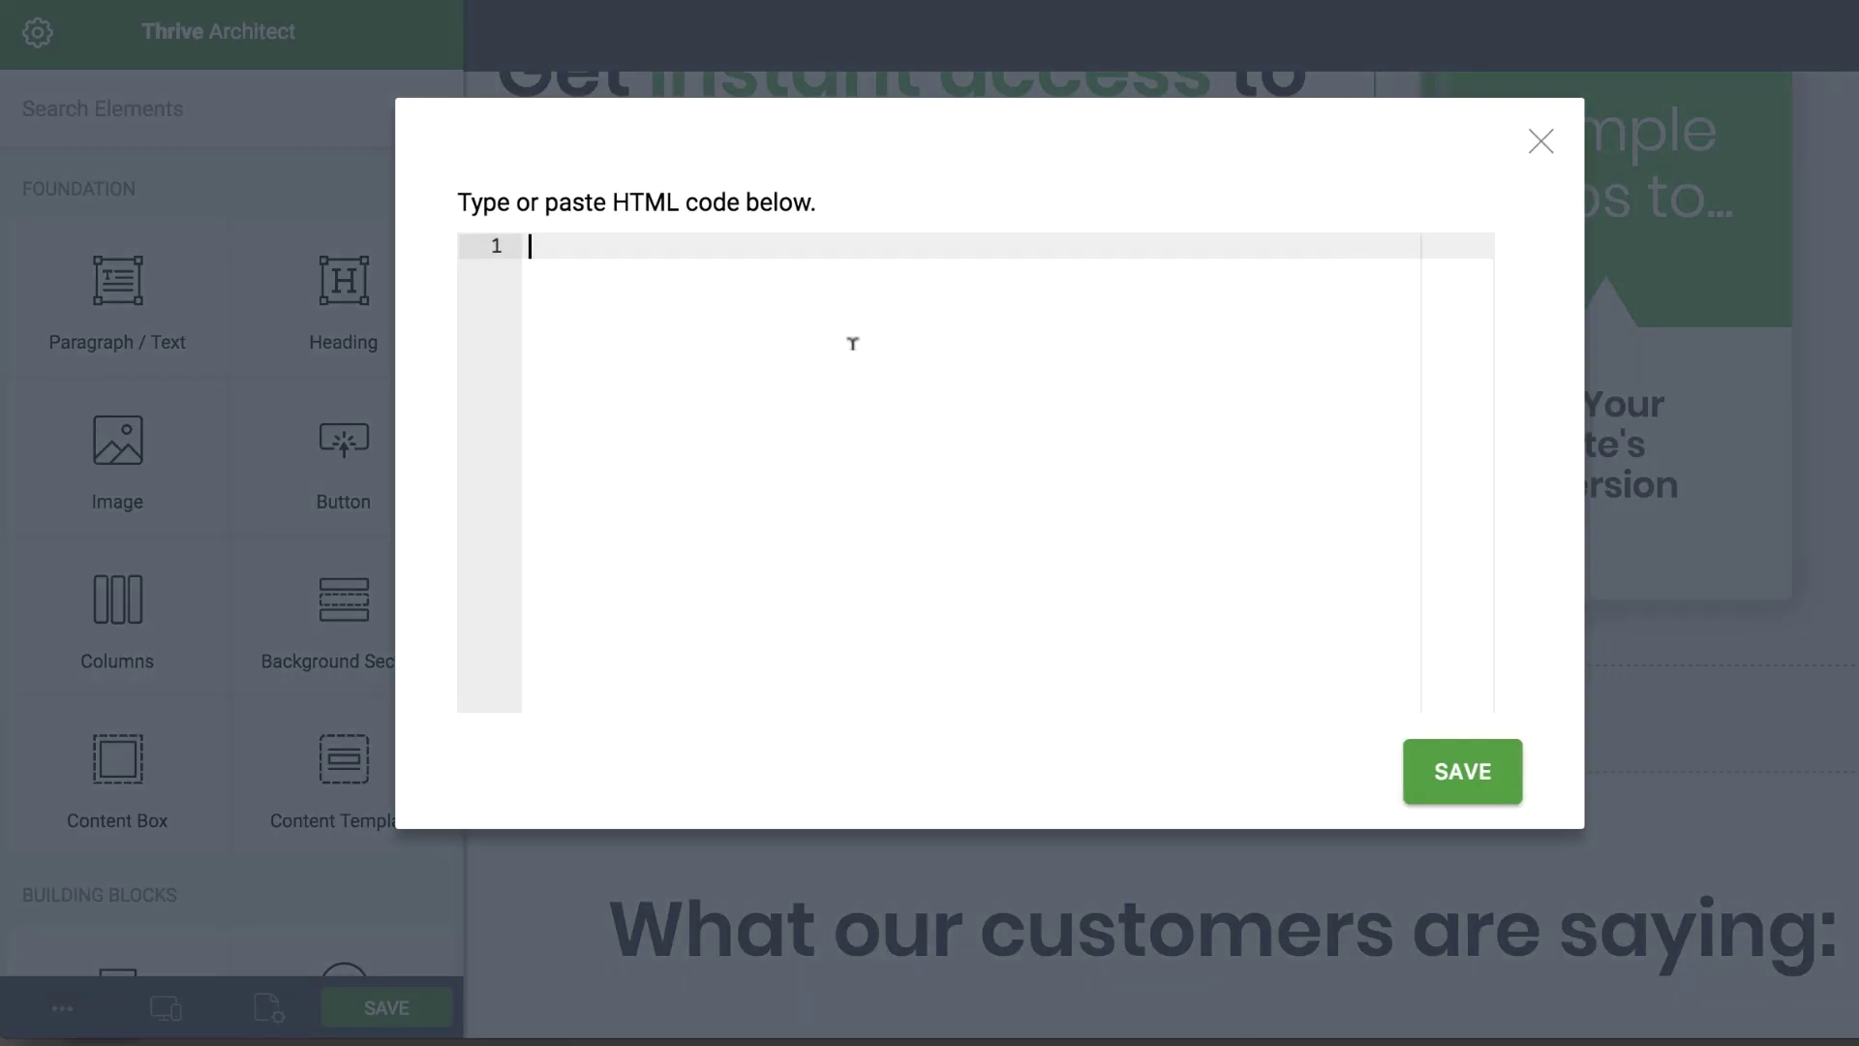
# Paste the Stripe Checkout form code and change its action path to /purchase-confirmation/
pyautogui.hotkey('ctrl', 'v')
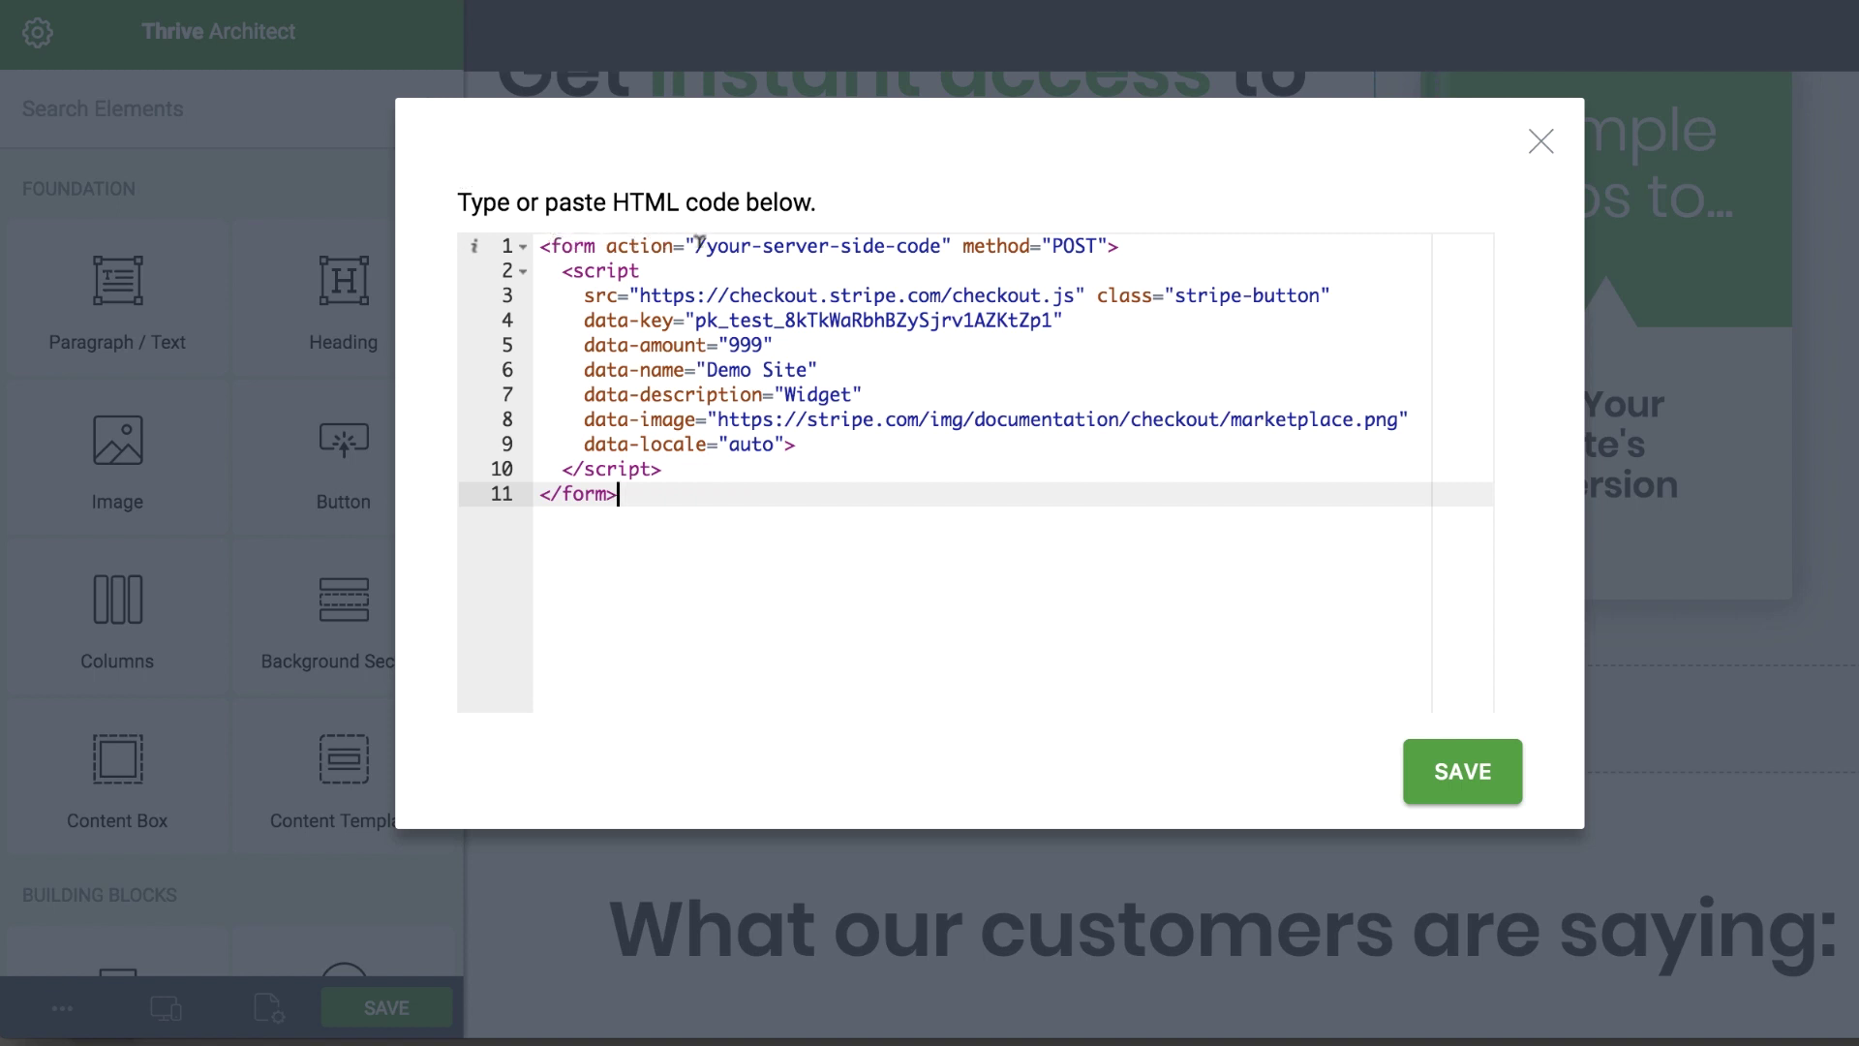
pyautogui.moveTo(697, 246); pyautogui.dragTo(708, 246)
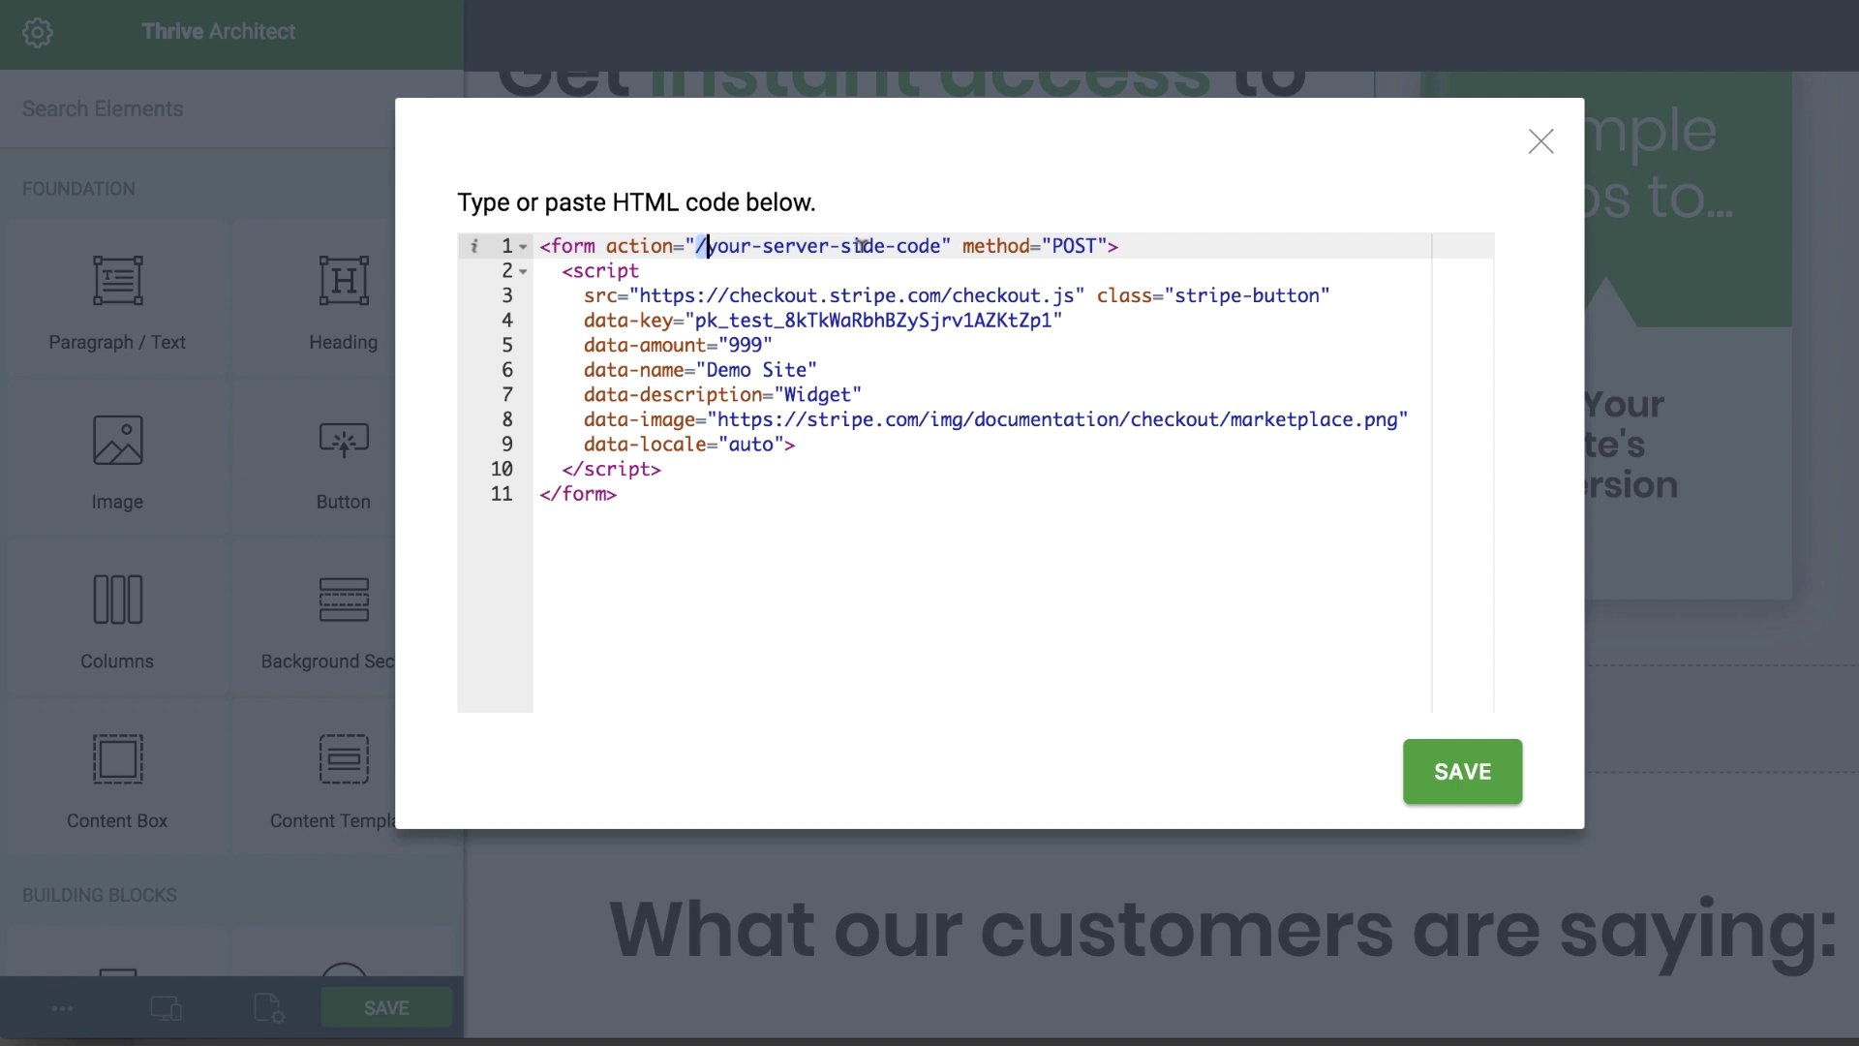
pyautogui.press('Right')
pyautogui.press('Right')
pyautogui.press('Right')
pyautogui.moveTo(699, 246); pyautogui.dragTo(949, 247)
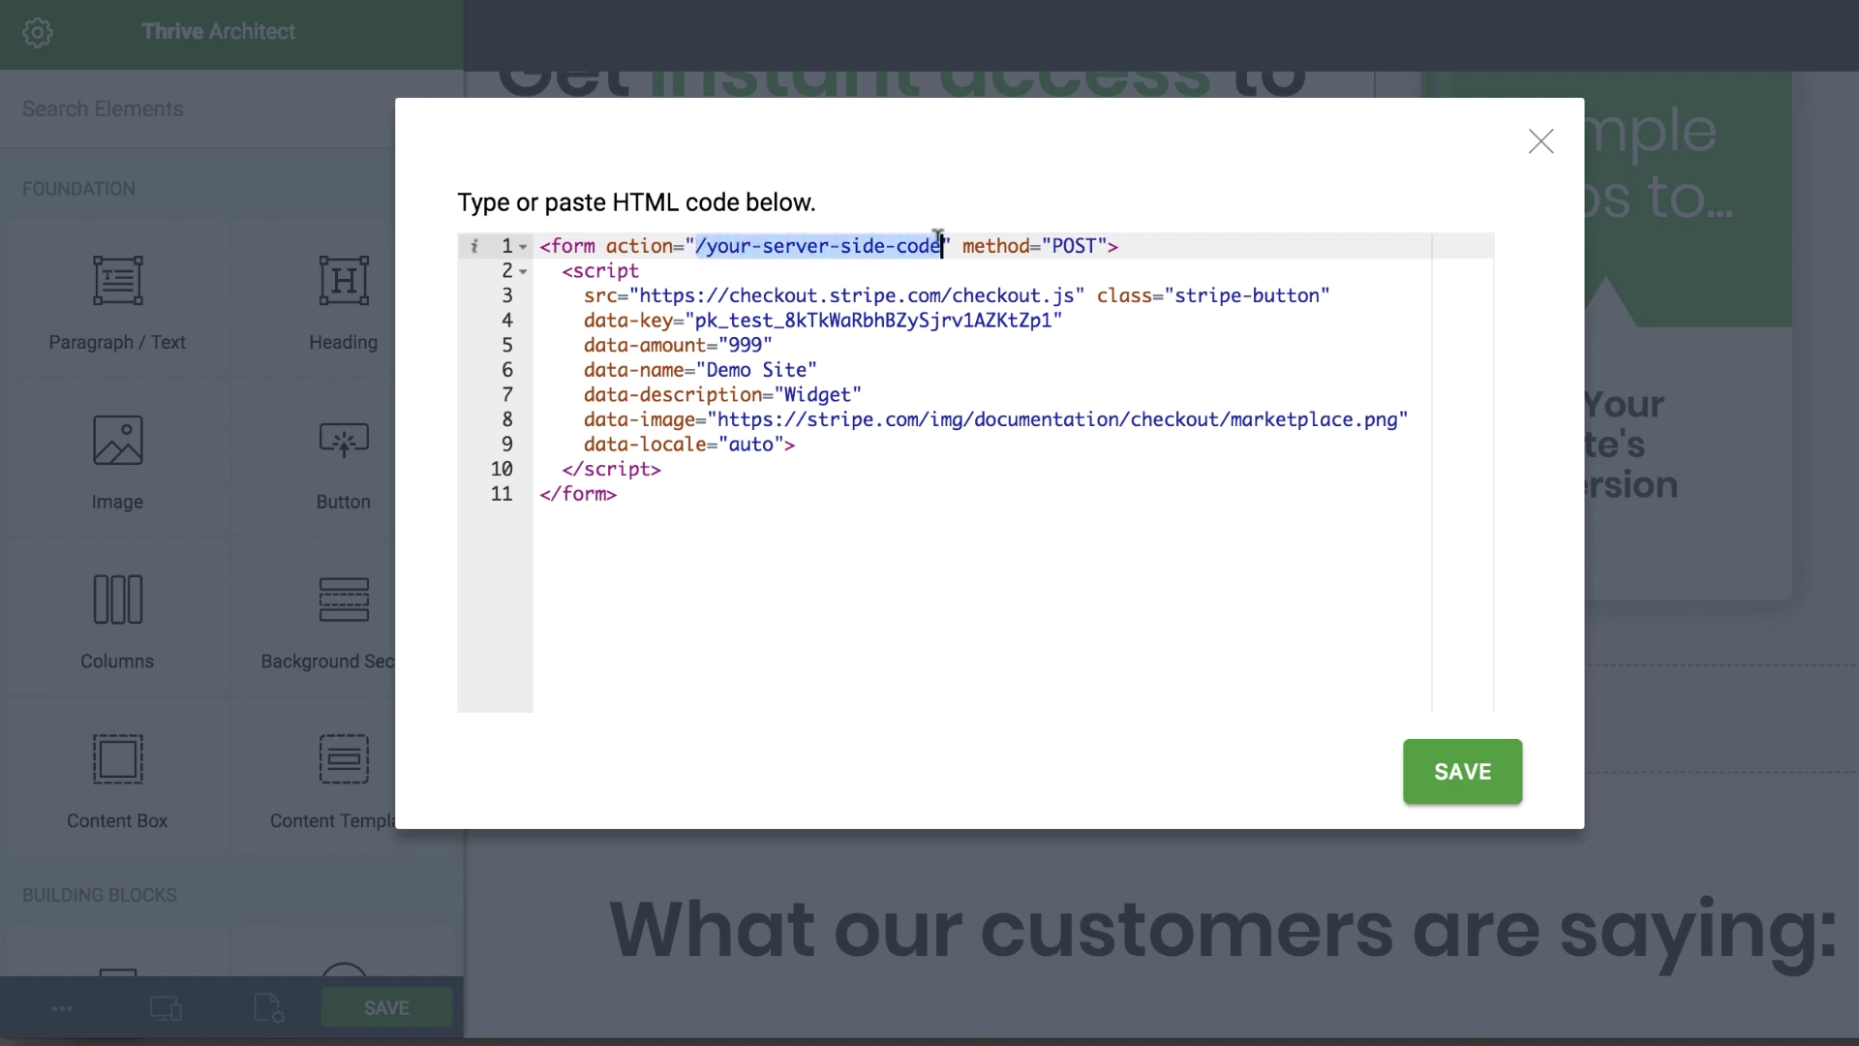
pyautogui.write('purchase-confirmation')
pyautogui.write('/')
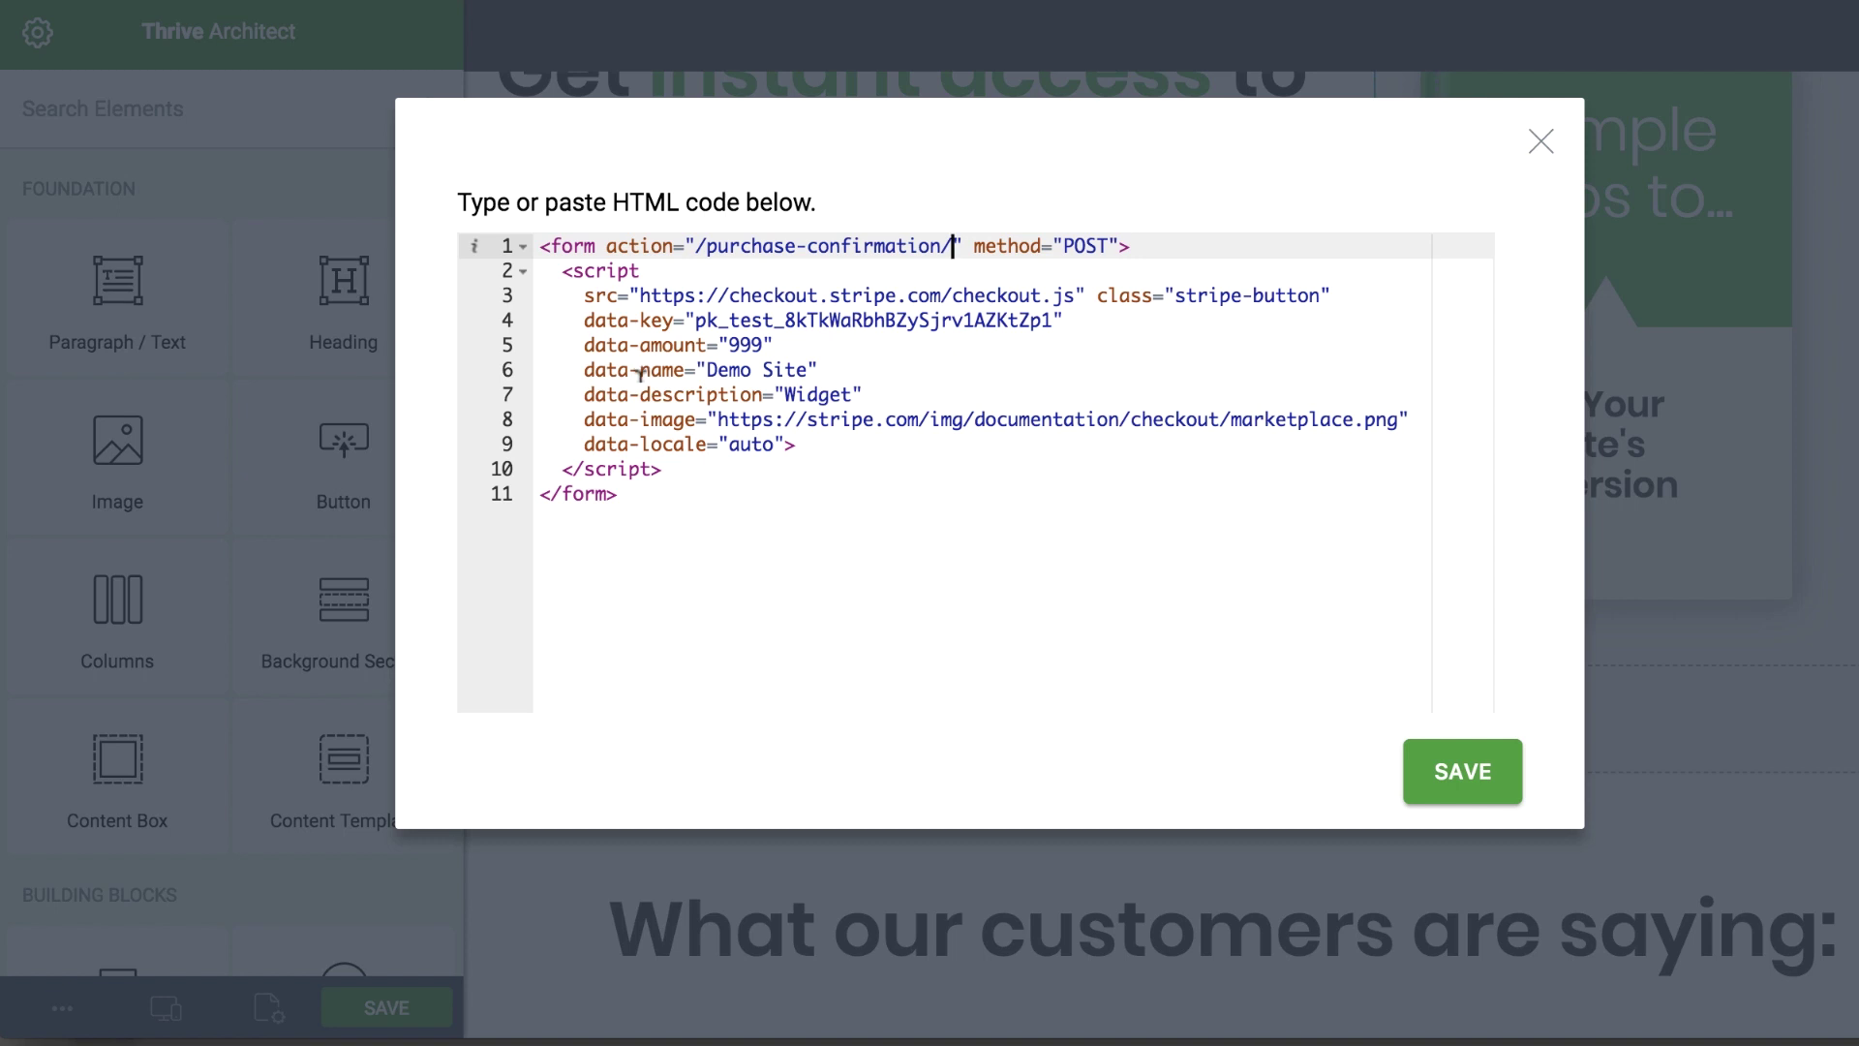
pyautogui.scroll(-2, 668, 295)
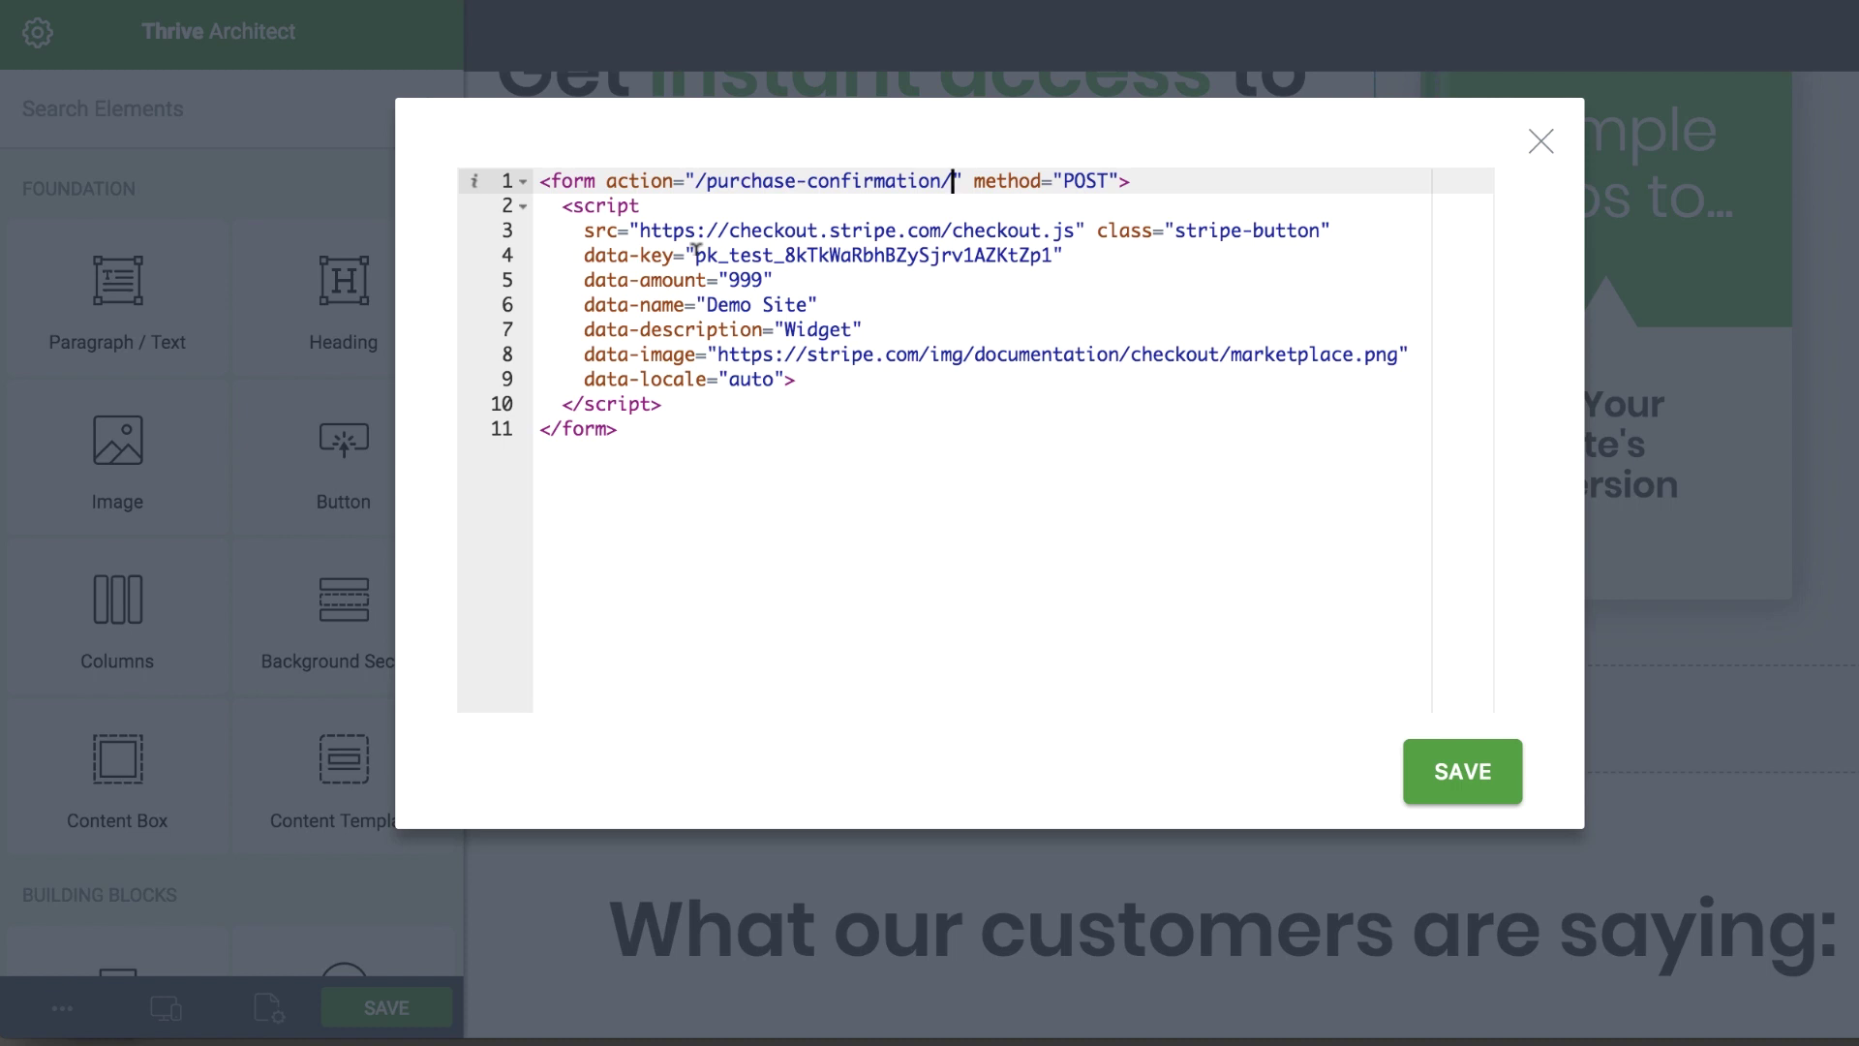
# Change the checkout amount from 999 to 2799 and the name from Demo Site to AcroYoga Matt
pyautogui.click(731, 272)
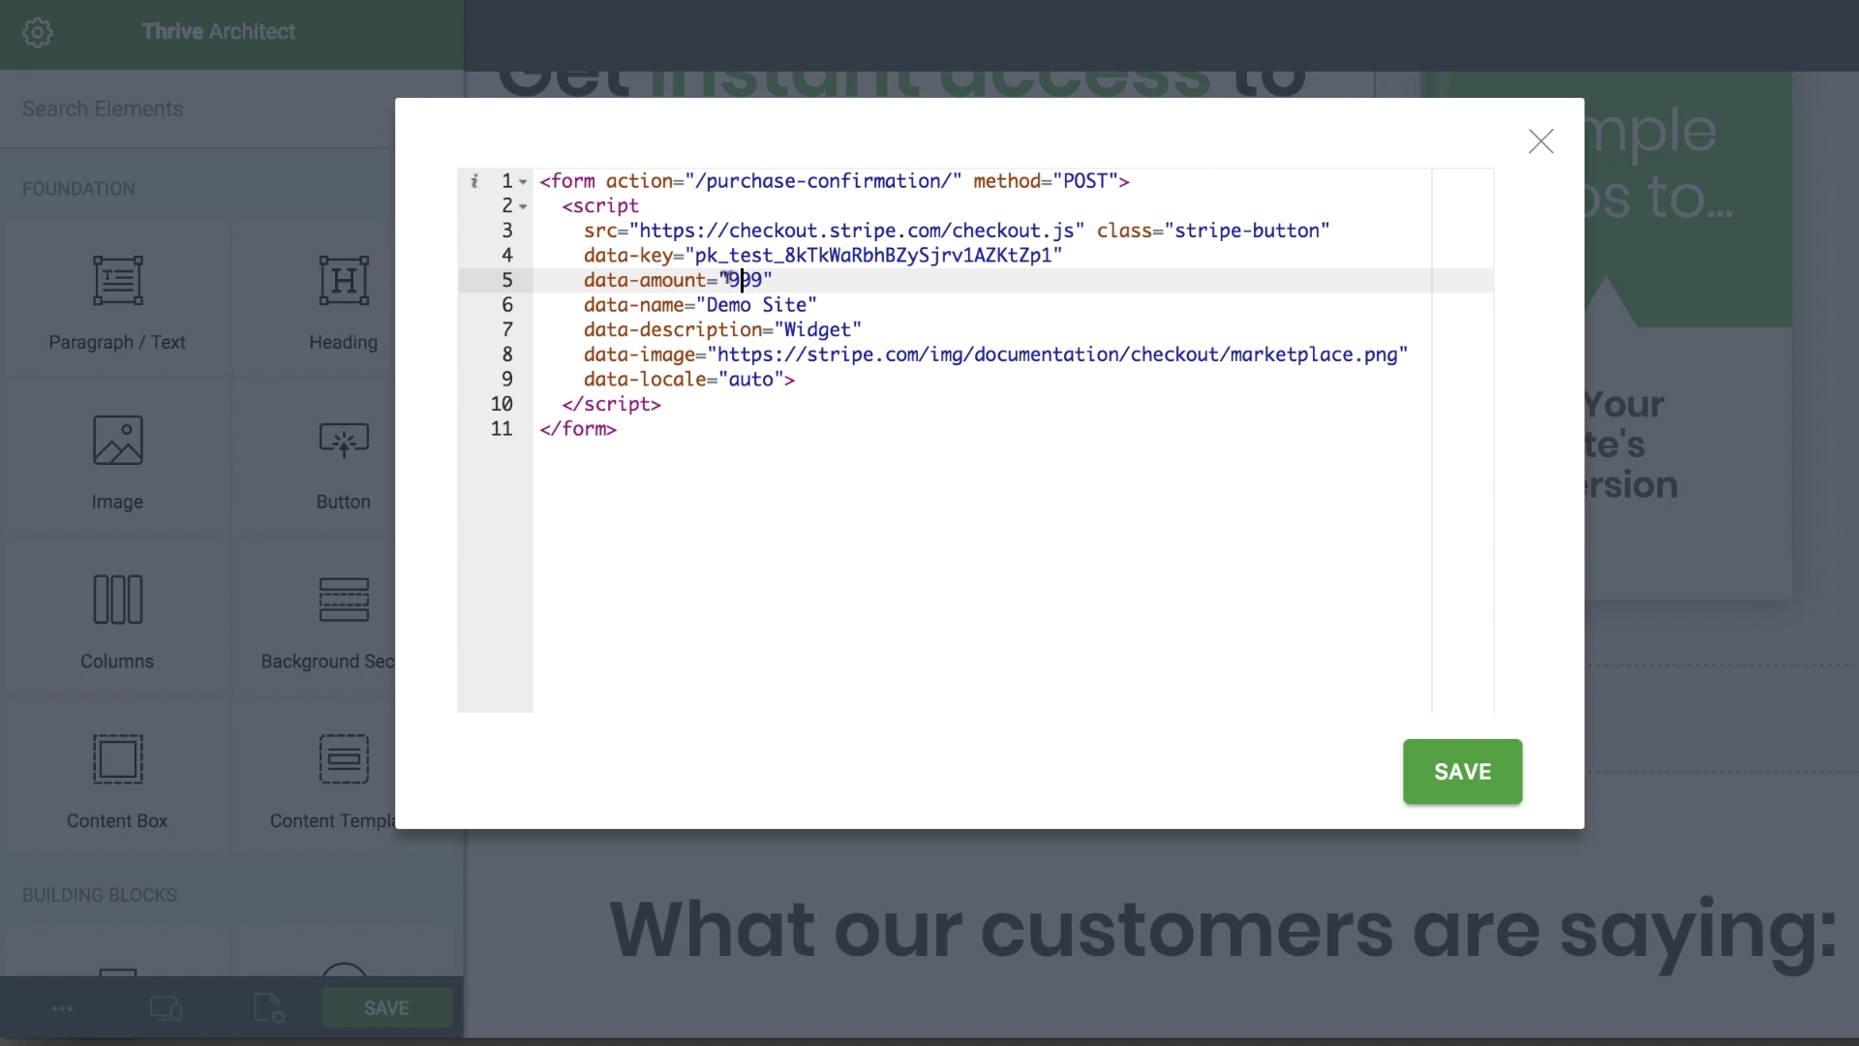
pyautogui.moveTo(730, 279); pyautogui.dragTo(765, 280)
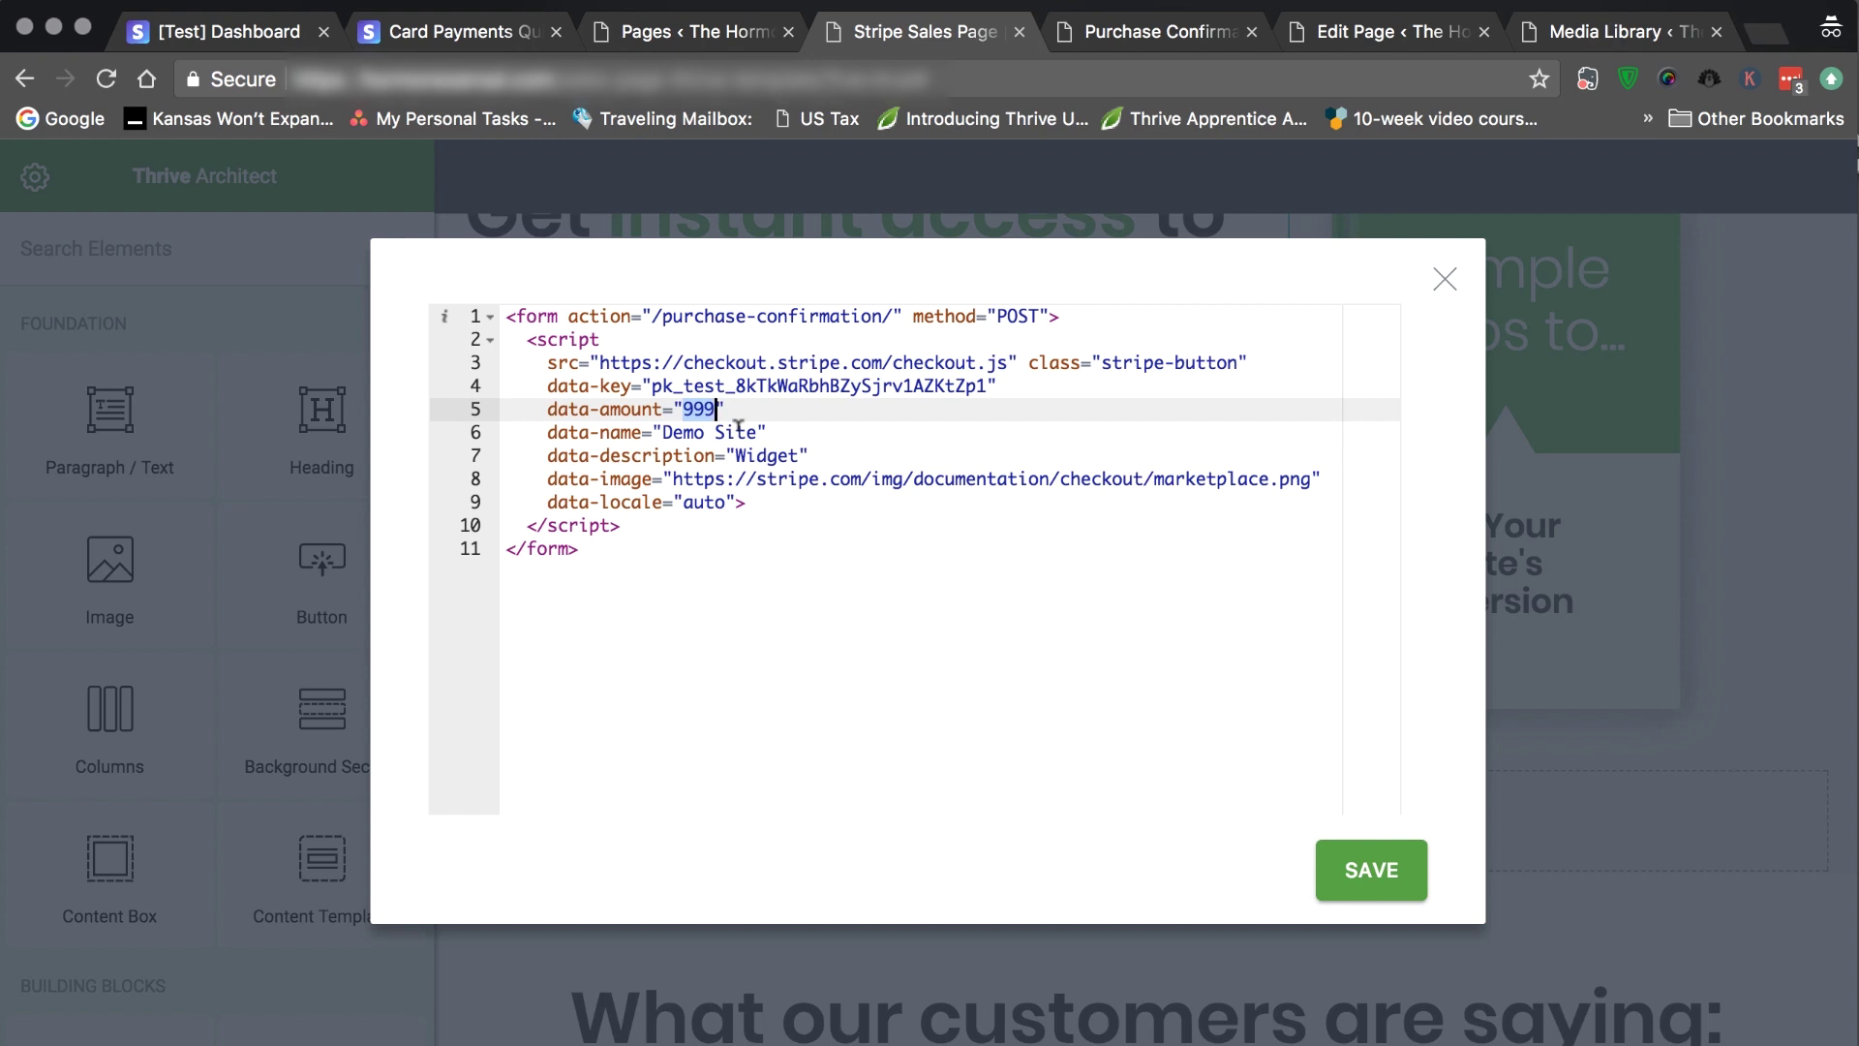
pyautogui.write('2799')
pyautogui.moveTo(663, 432); pyautogui.dragTo(757, 432)
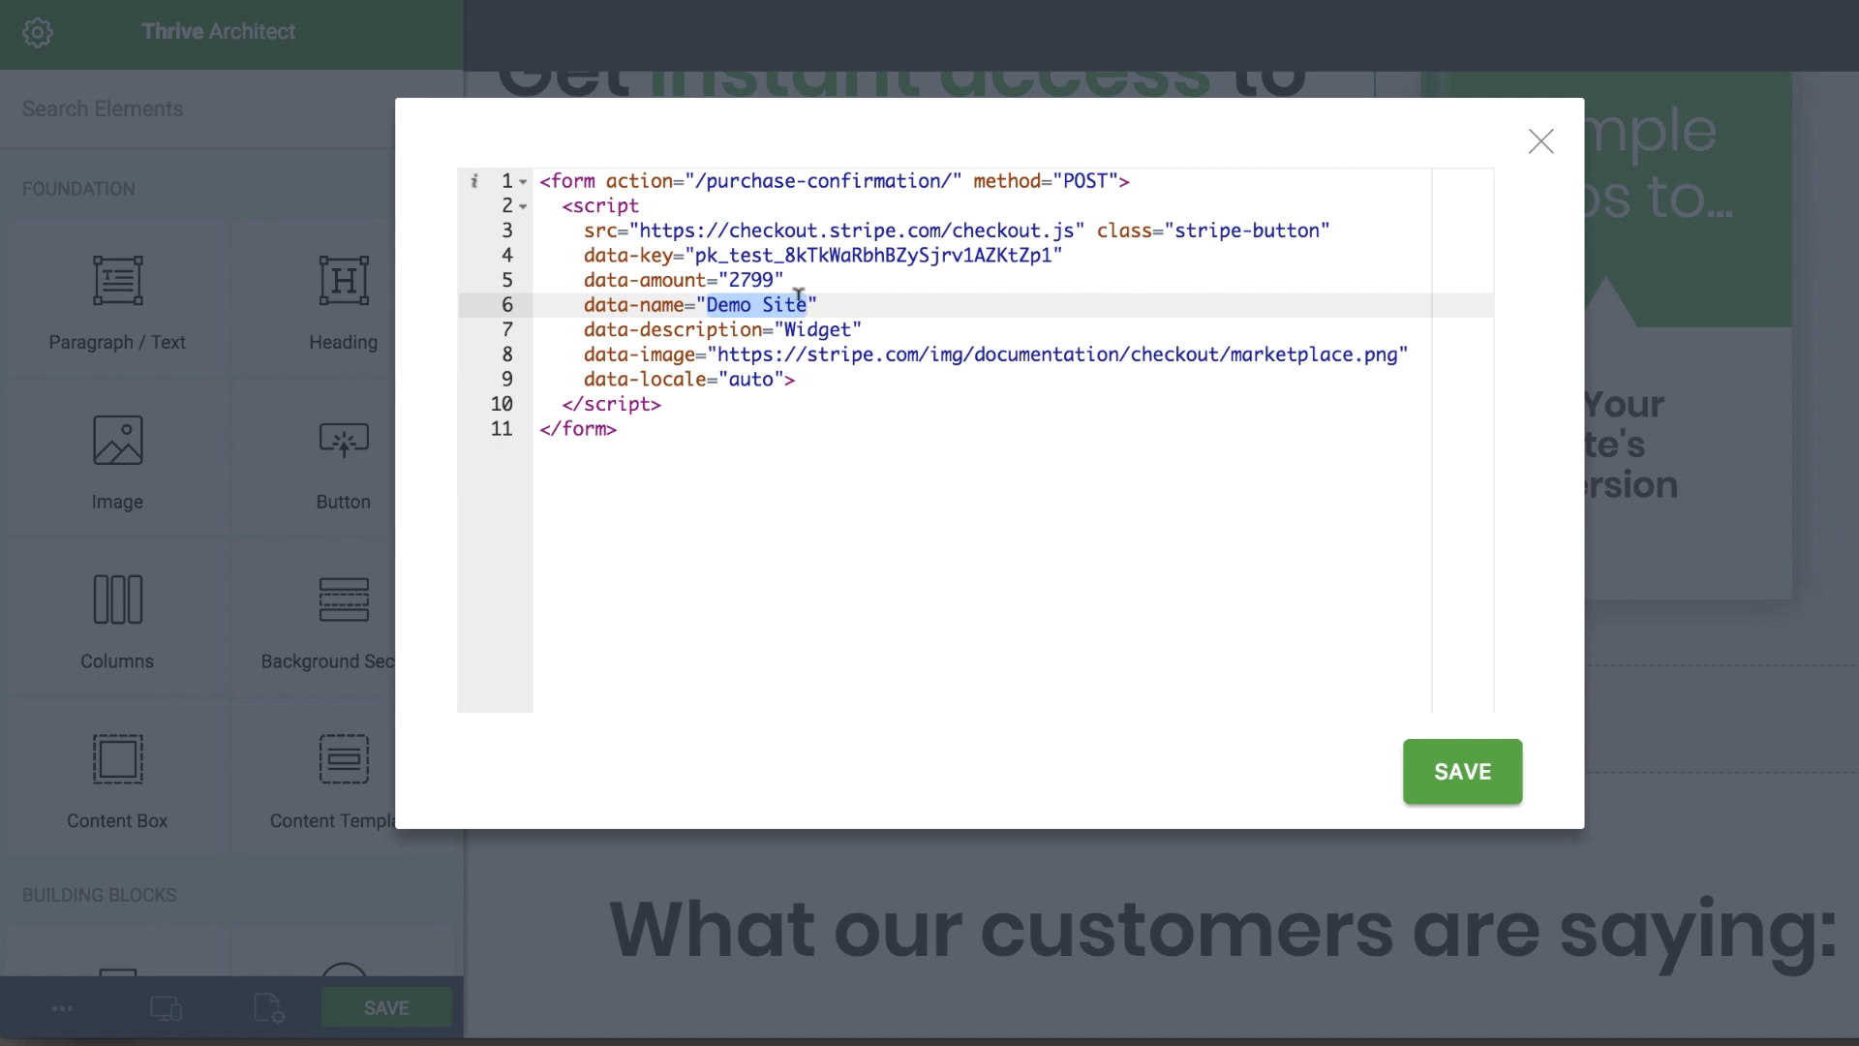
pyautogui.write('AcroY')
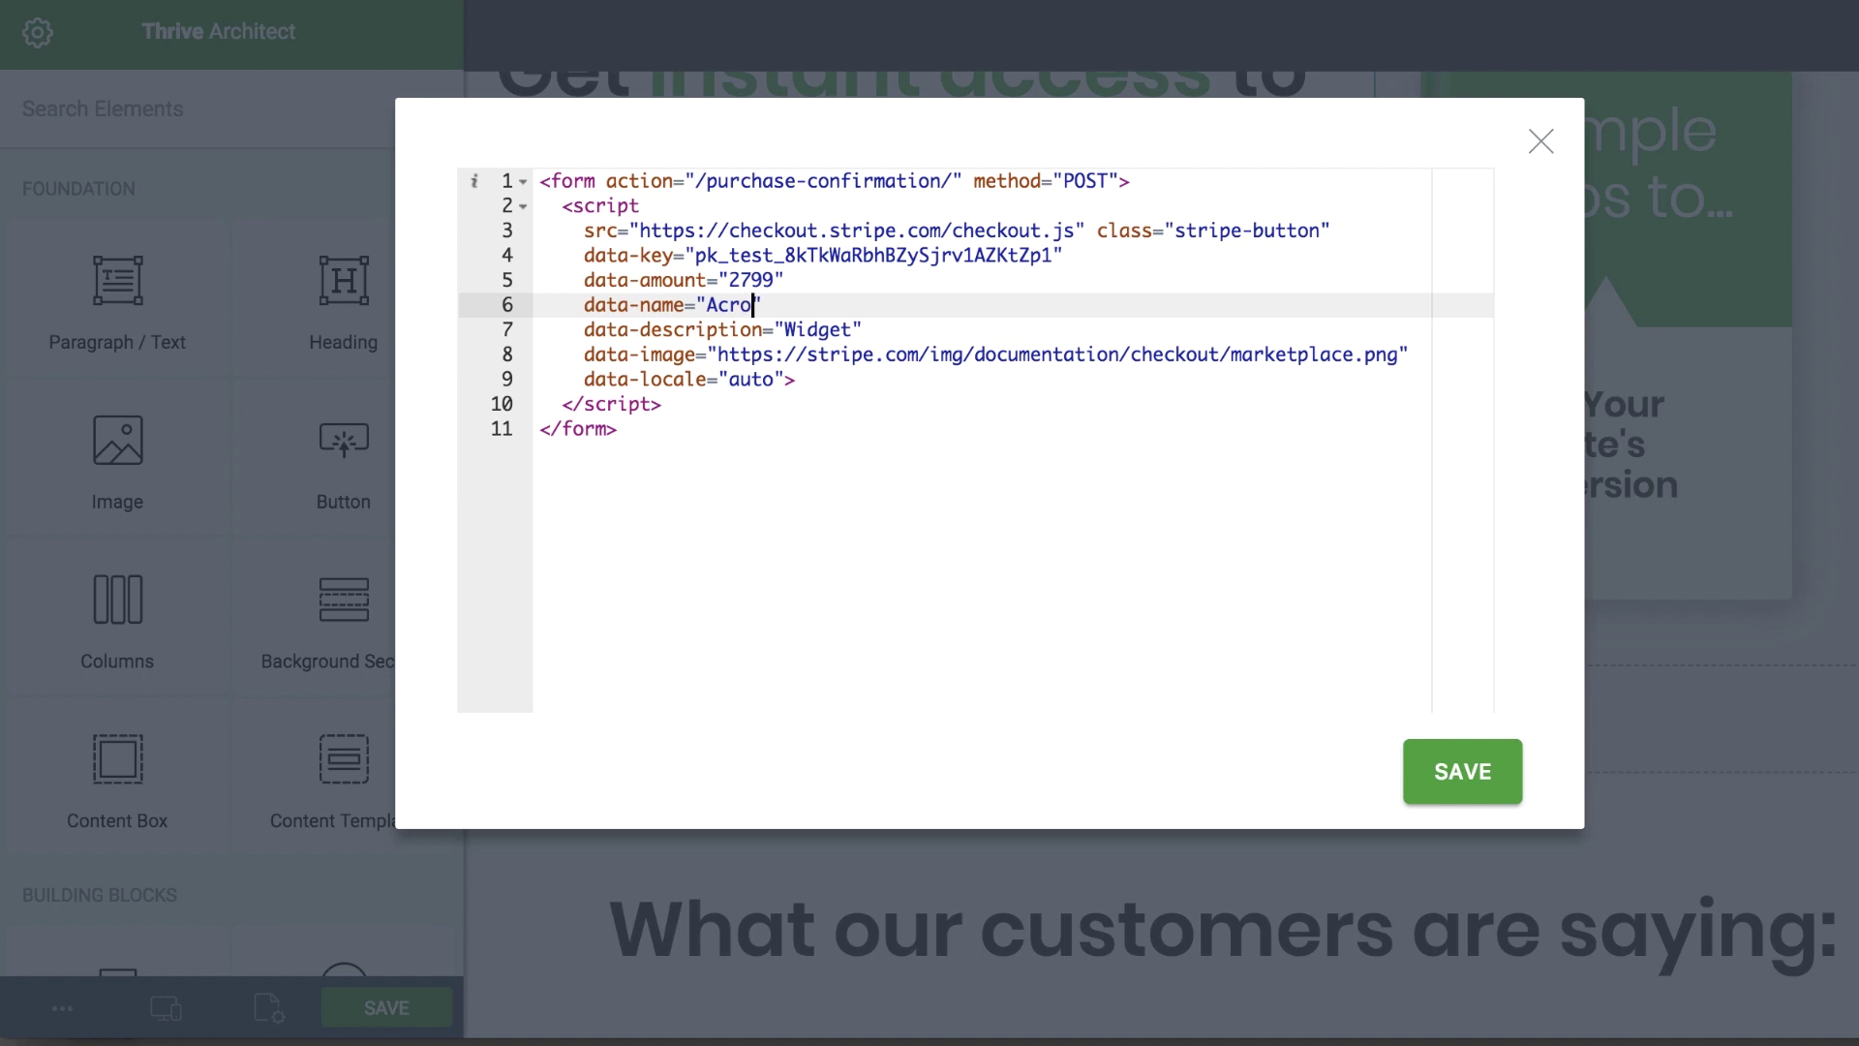
pyautogui.write('oga Matt')
# Replace the Widget description with 'AcroYoga Fundamentals eBook' and select the line-8 placeholder image URL
pyautogui.click(787, 329)
pyautogui.moveTo(787, 328); pyautogui.dragTo(852, 329)
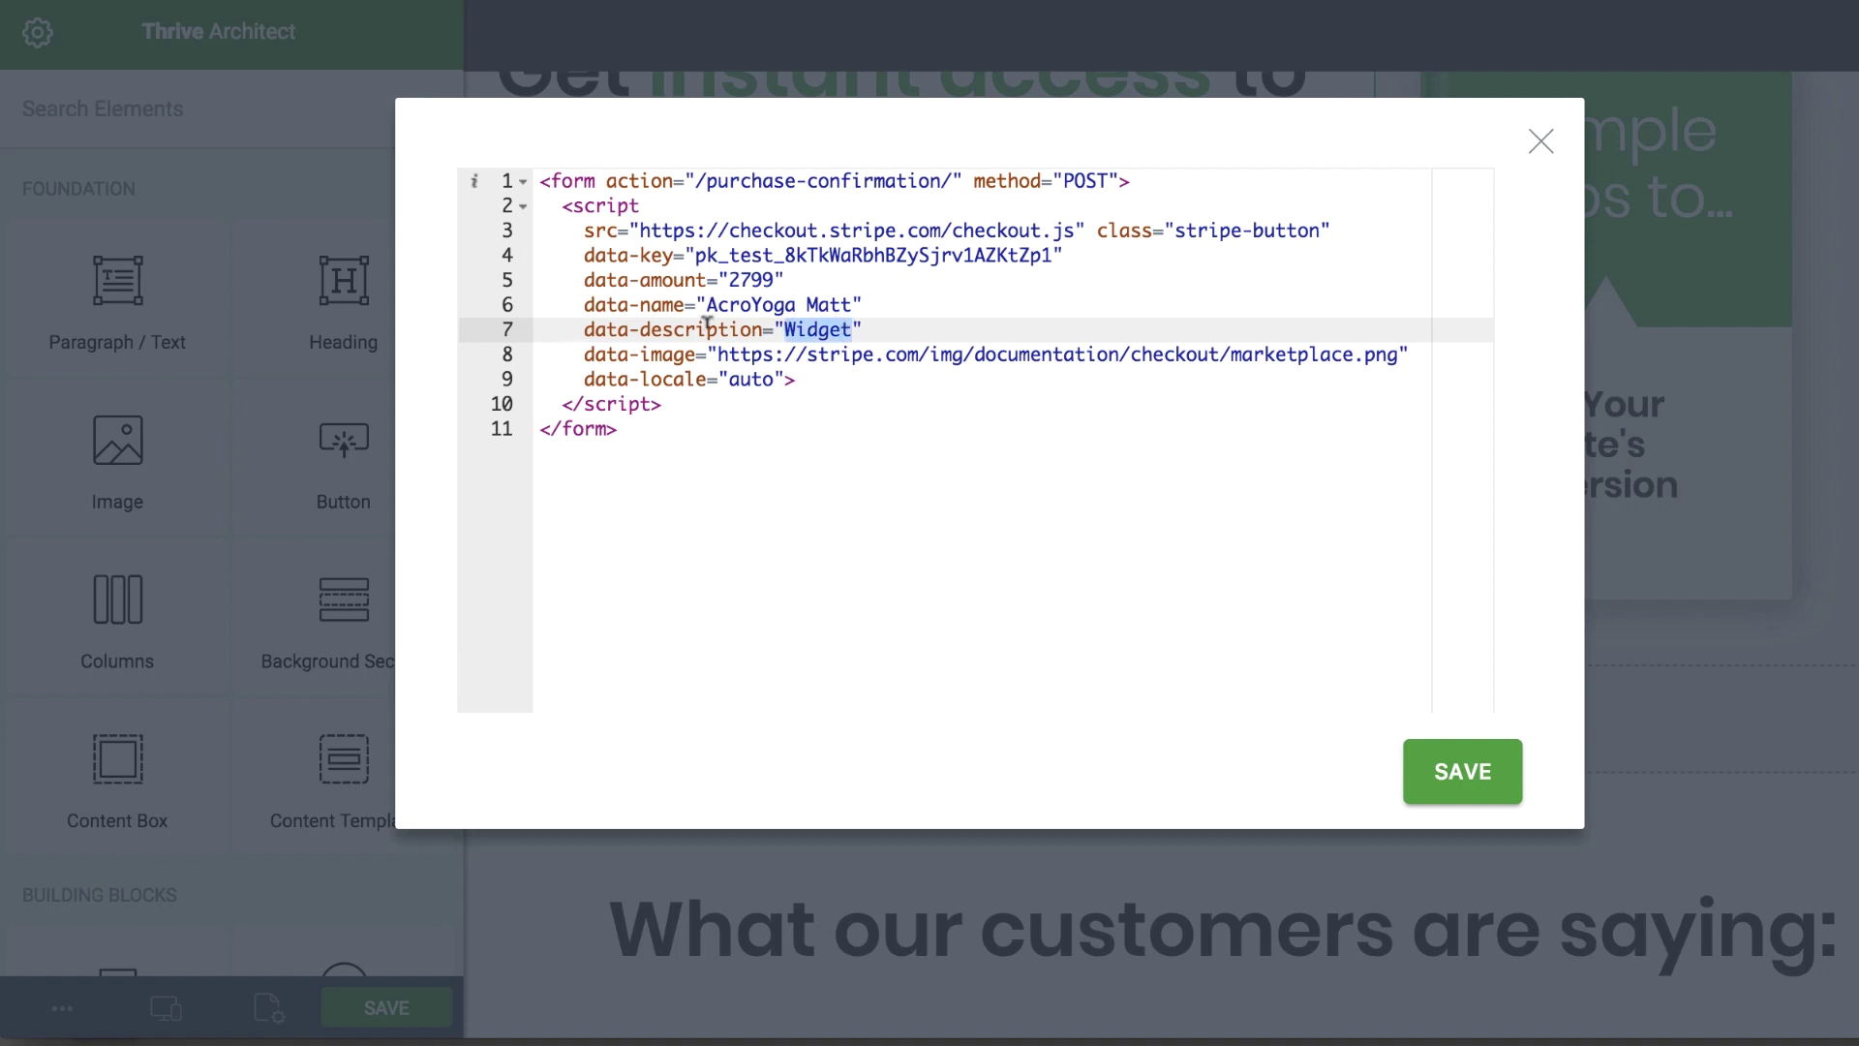
pyautogui.write('AcroY')
pyautogui.write('oga Fun')
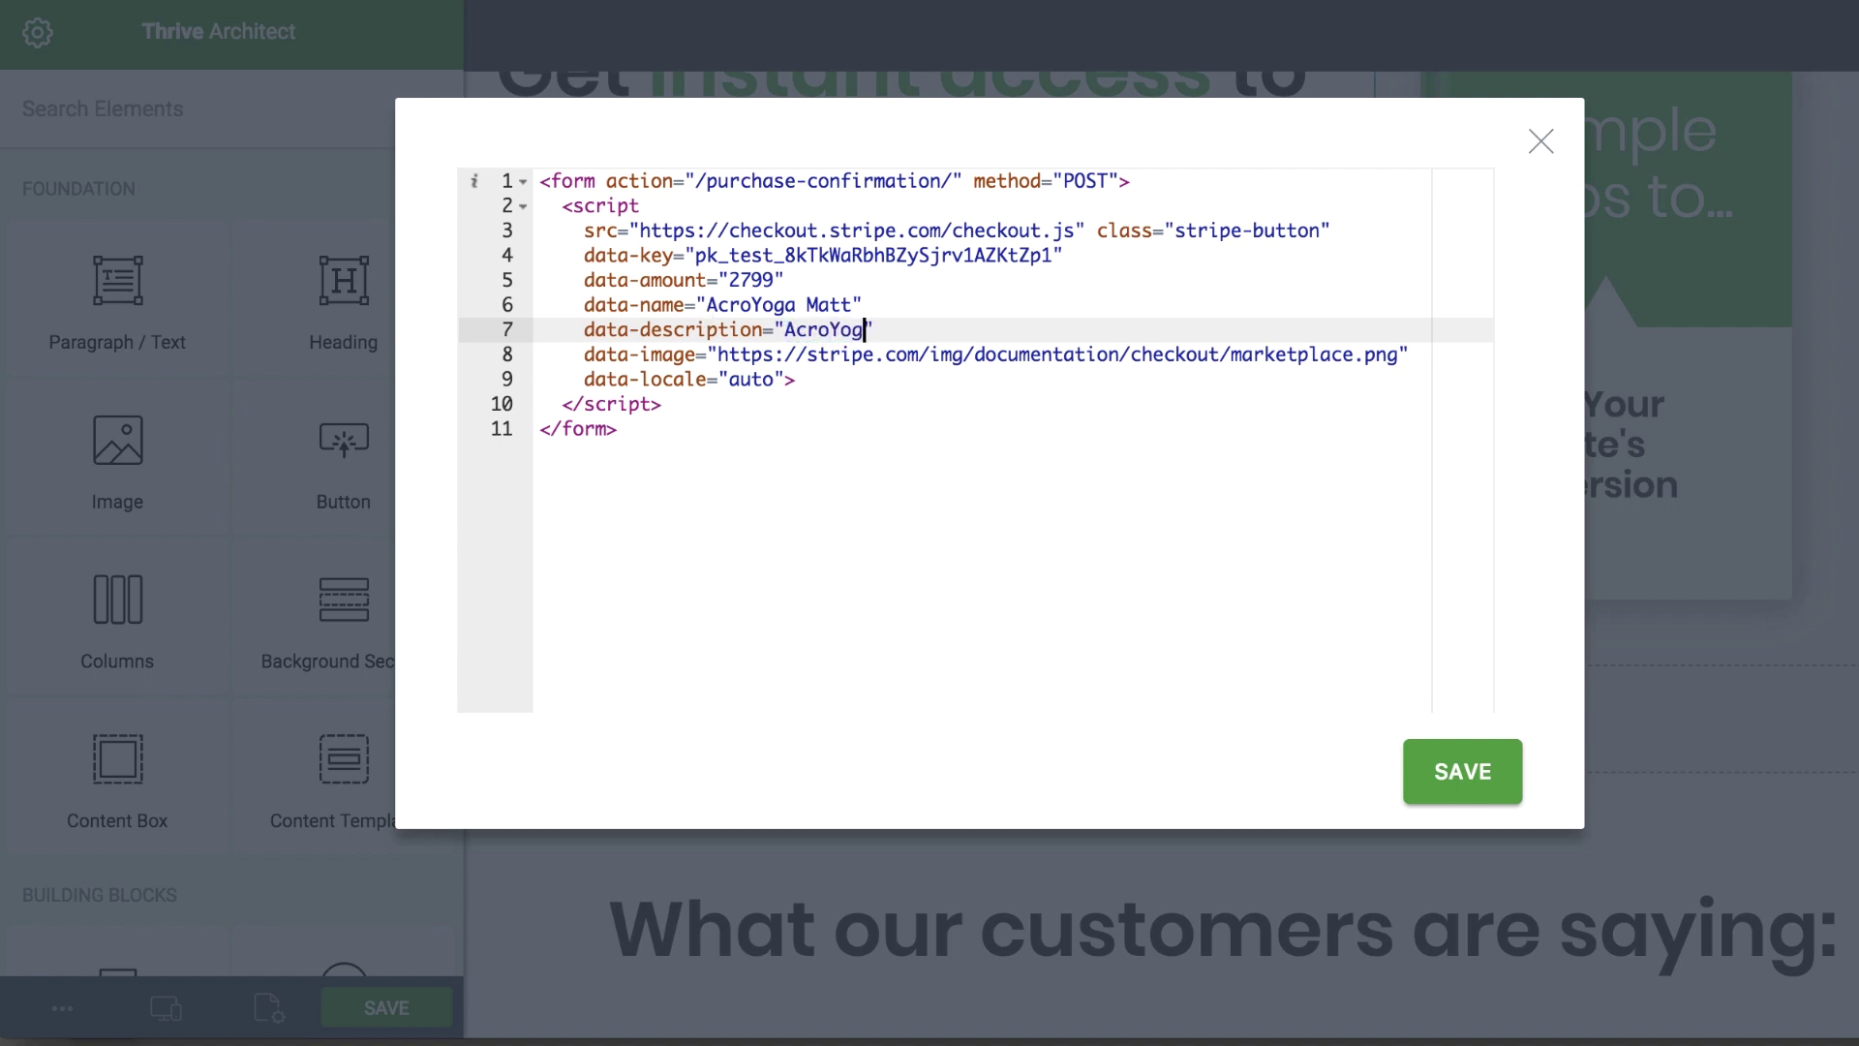
pyautogui.write('damentals E')
pyautogui.write('B')
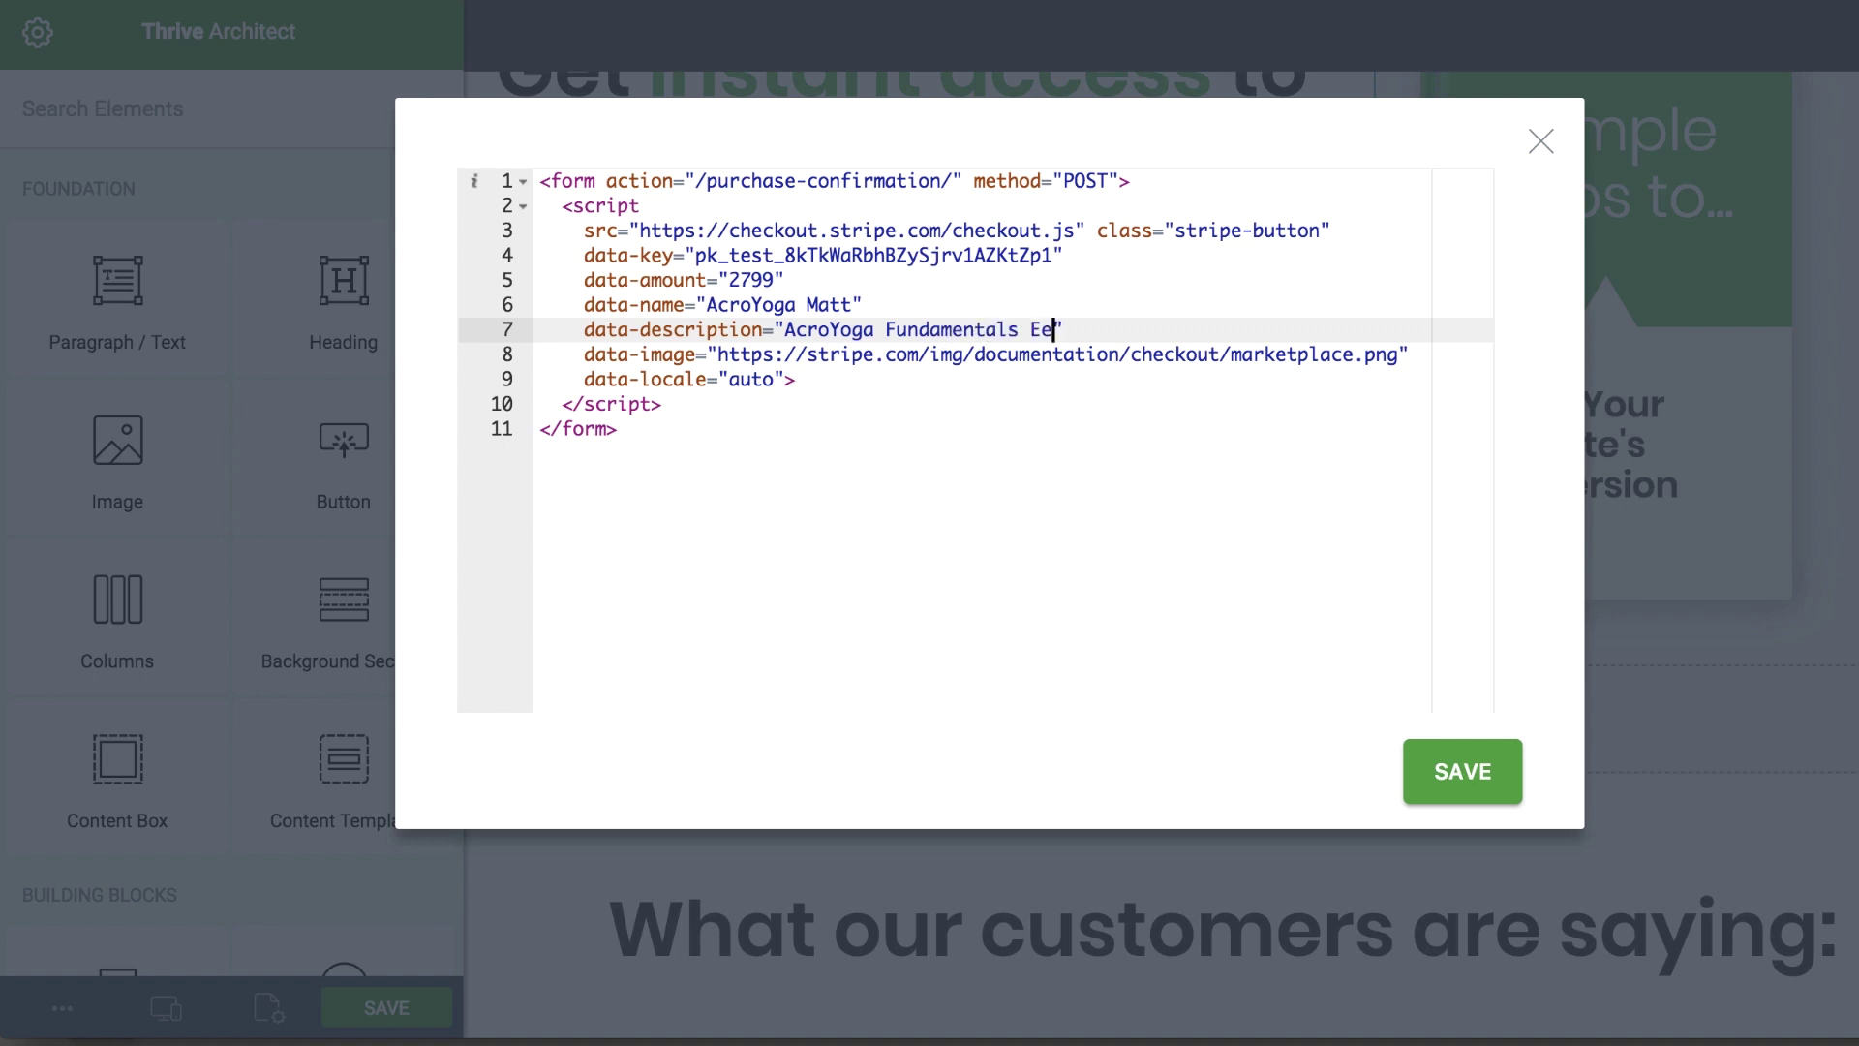
pyautogui.press('BackSpace')
pyautogui.press('BackSpace')
pyautogui.write('eBook')
pyautogui.moveTo(716, 355); pyautogui.dragTo(1398, 352)
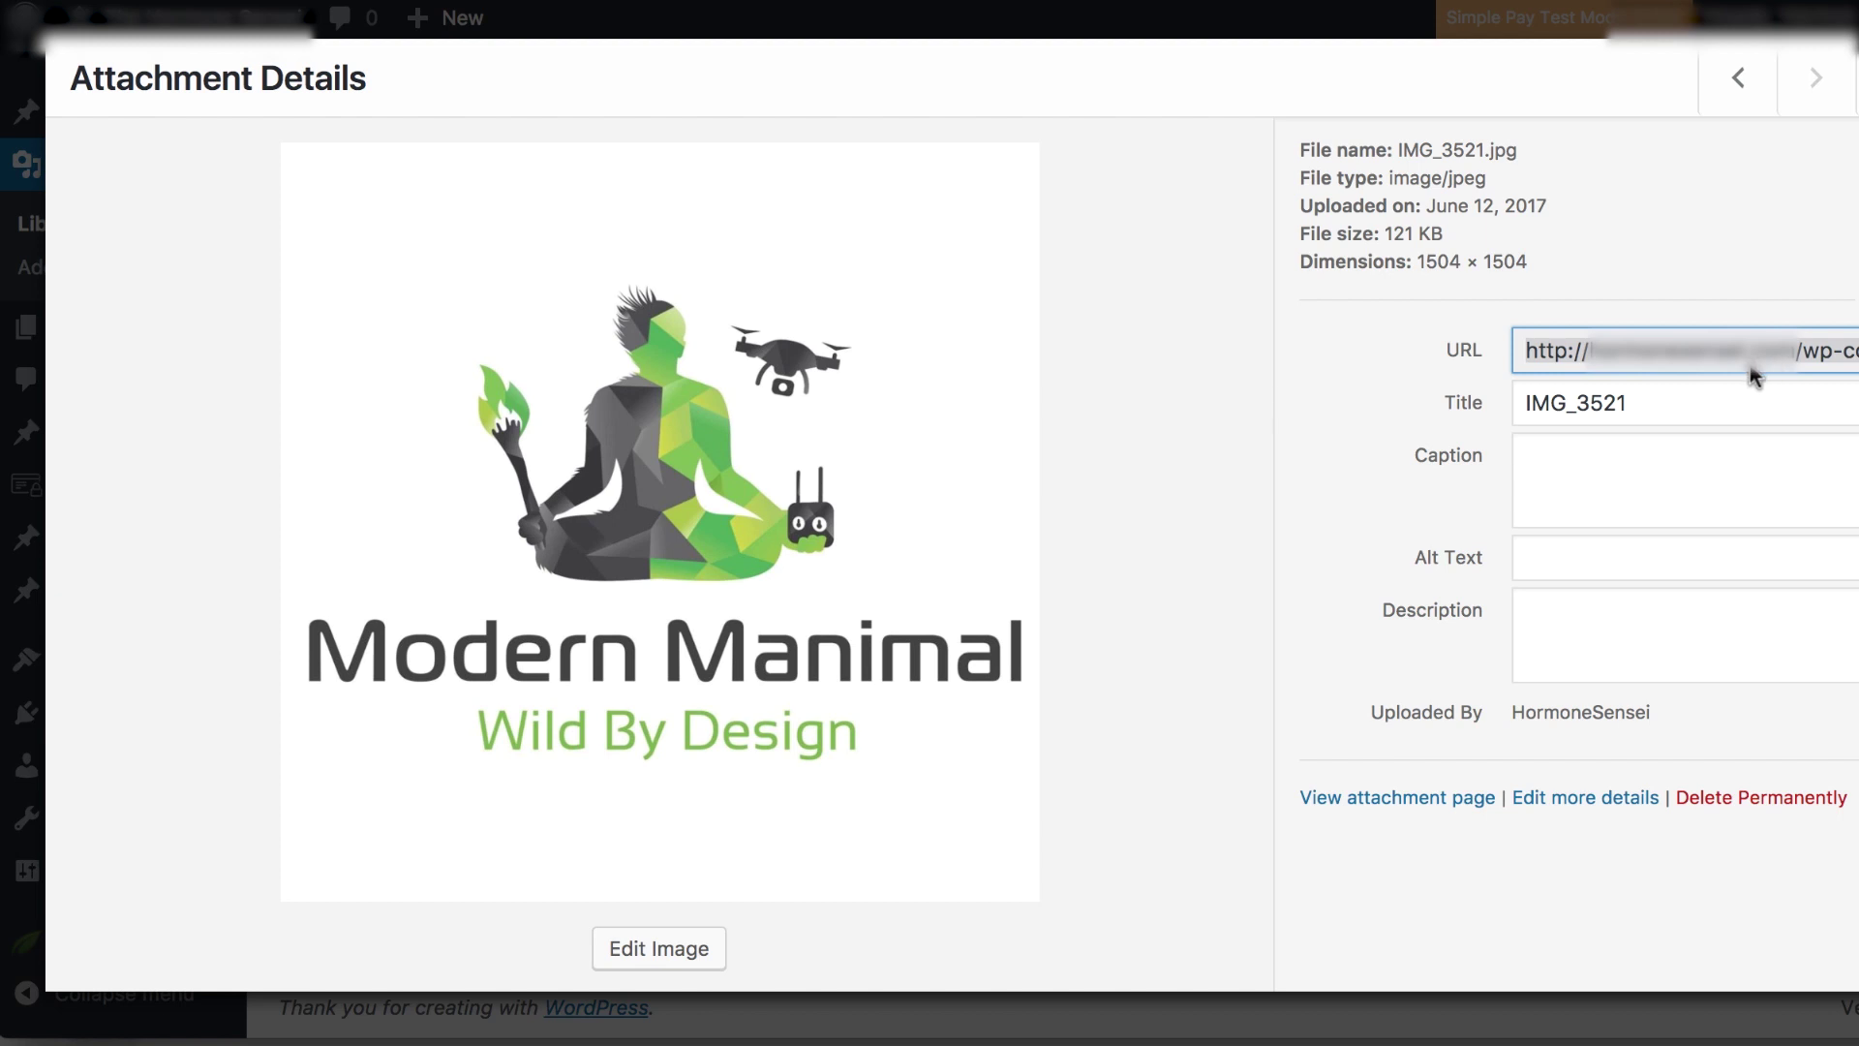
# Put the IMG_3521.jpg logo URL in place of the sample data-image address
pyautogui.click(1709, 342)
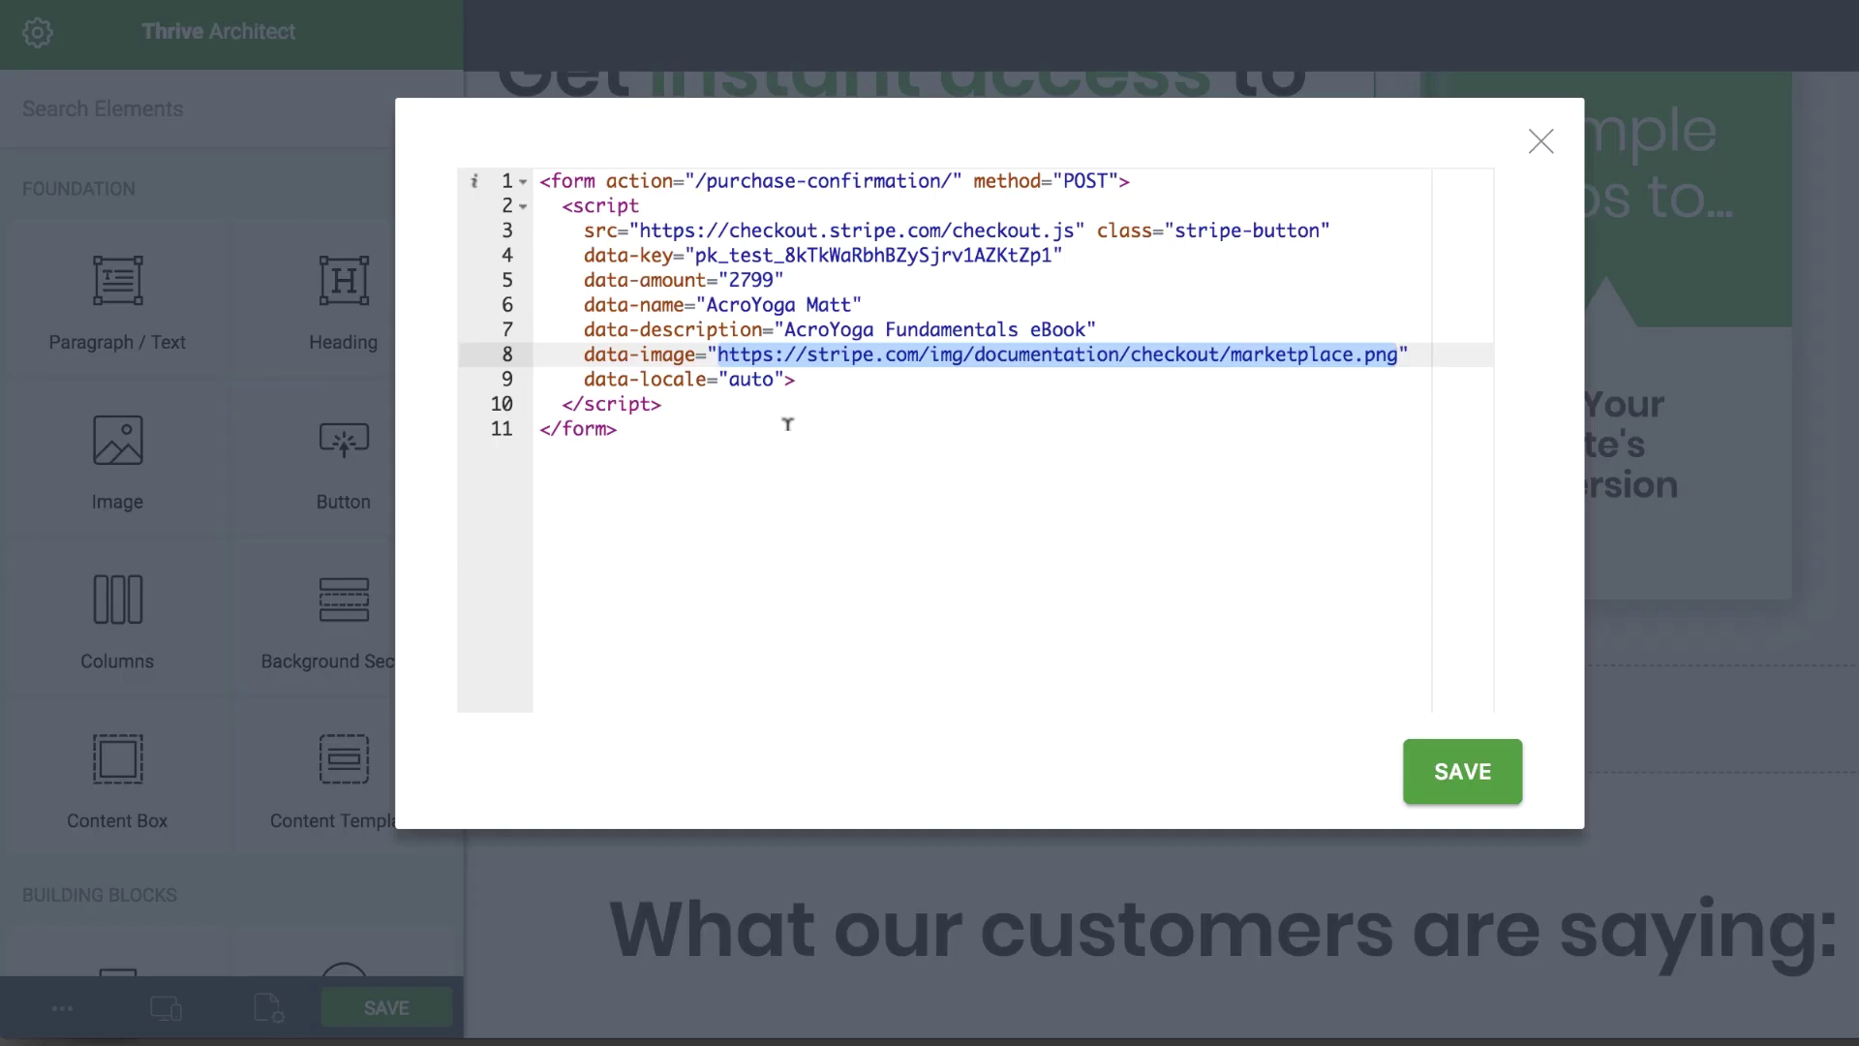
pyautogui.press('super+v')
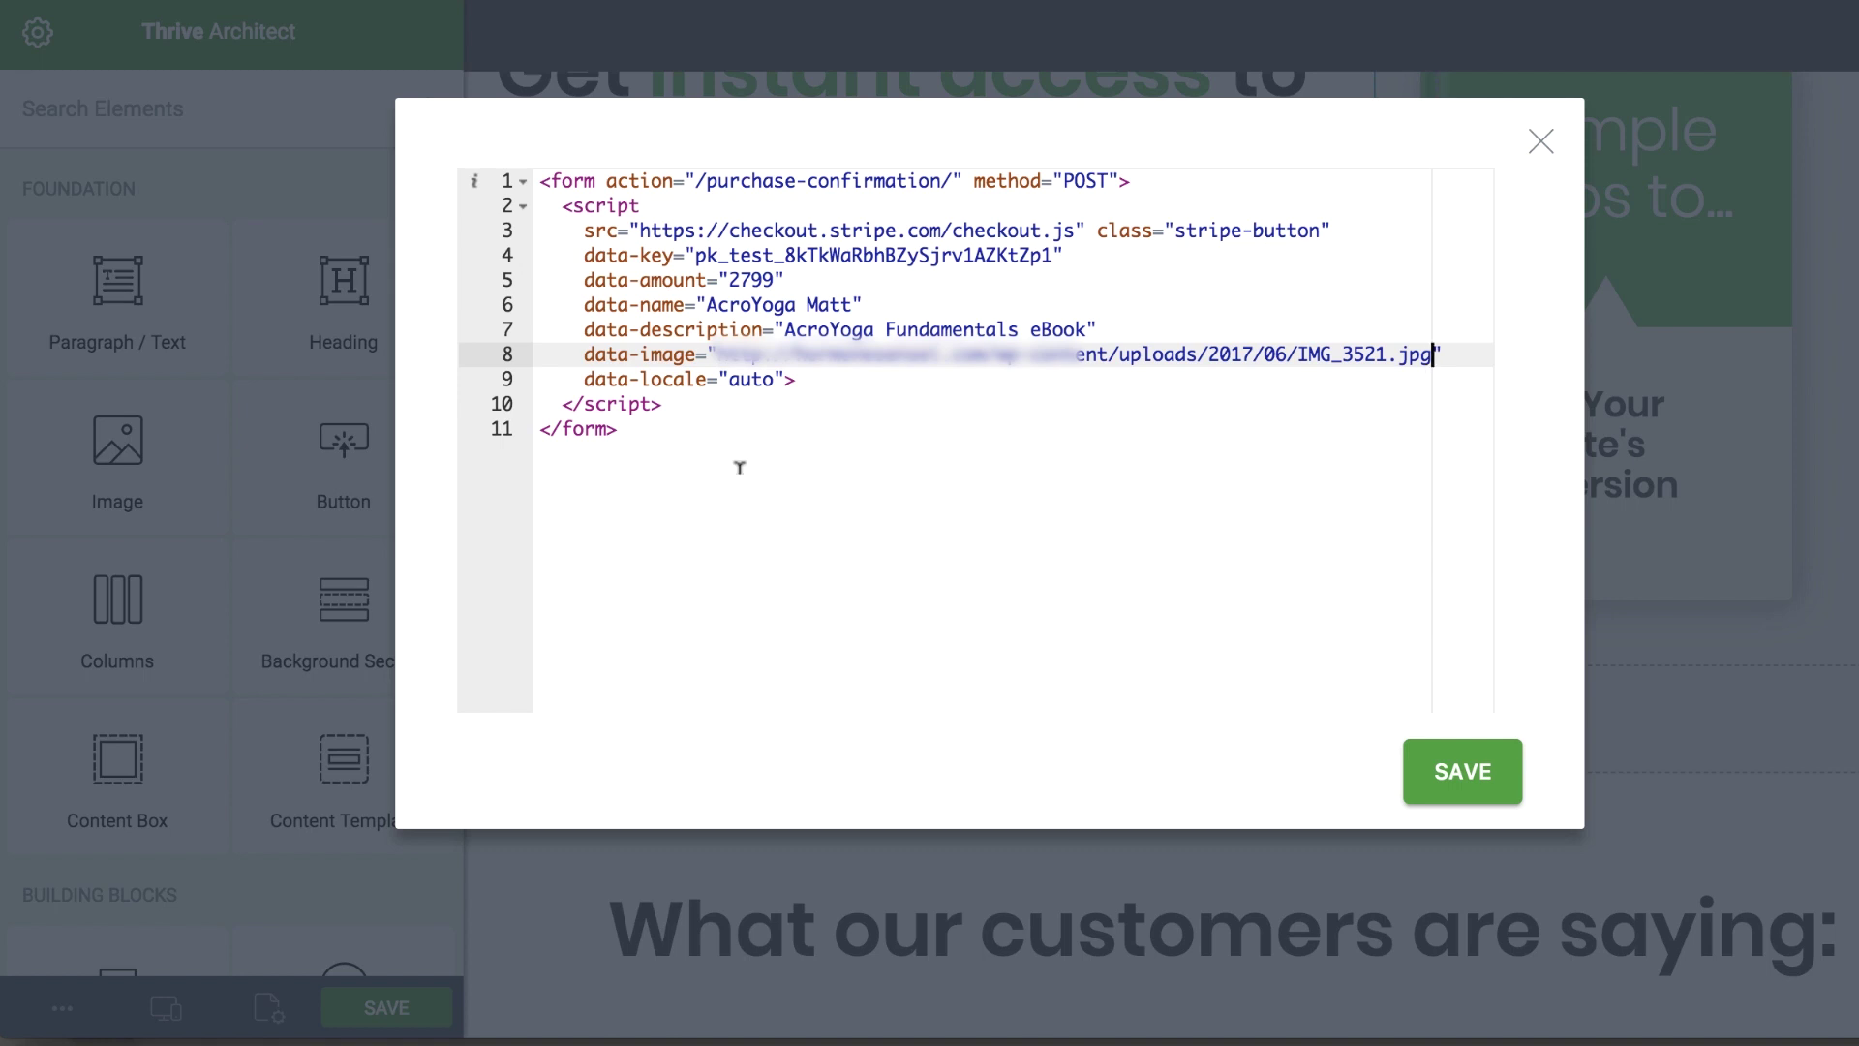
# Close the Custom HTML editor and save the sales page
pyautogui.click(1464, 772)
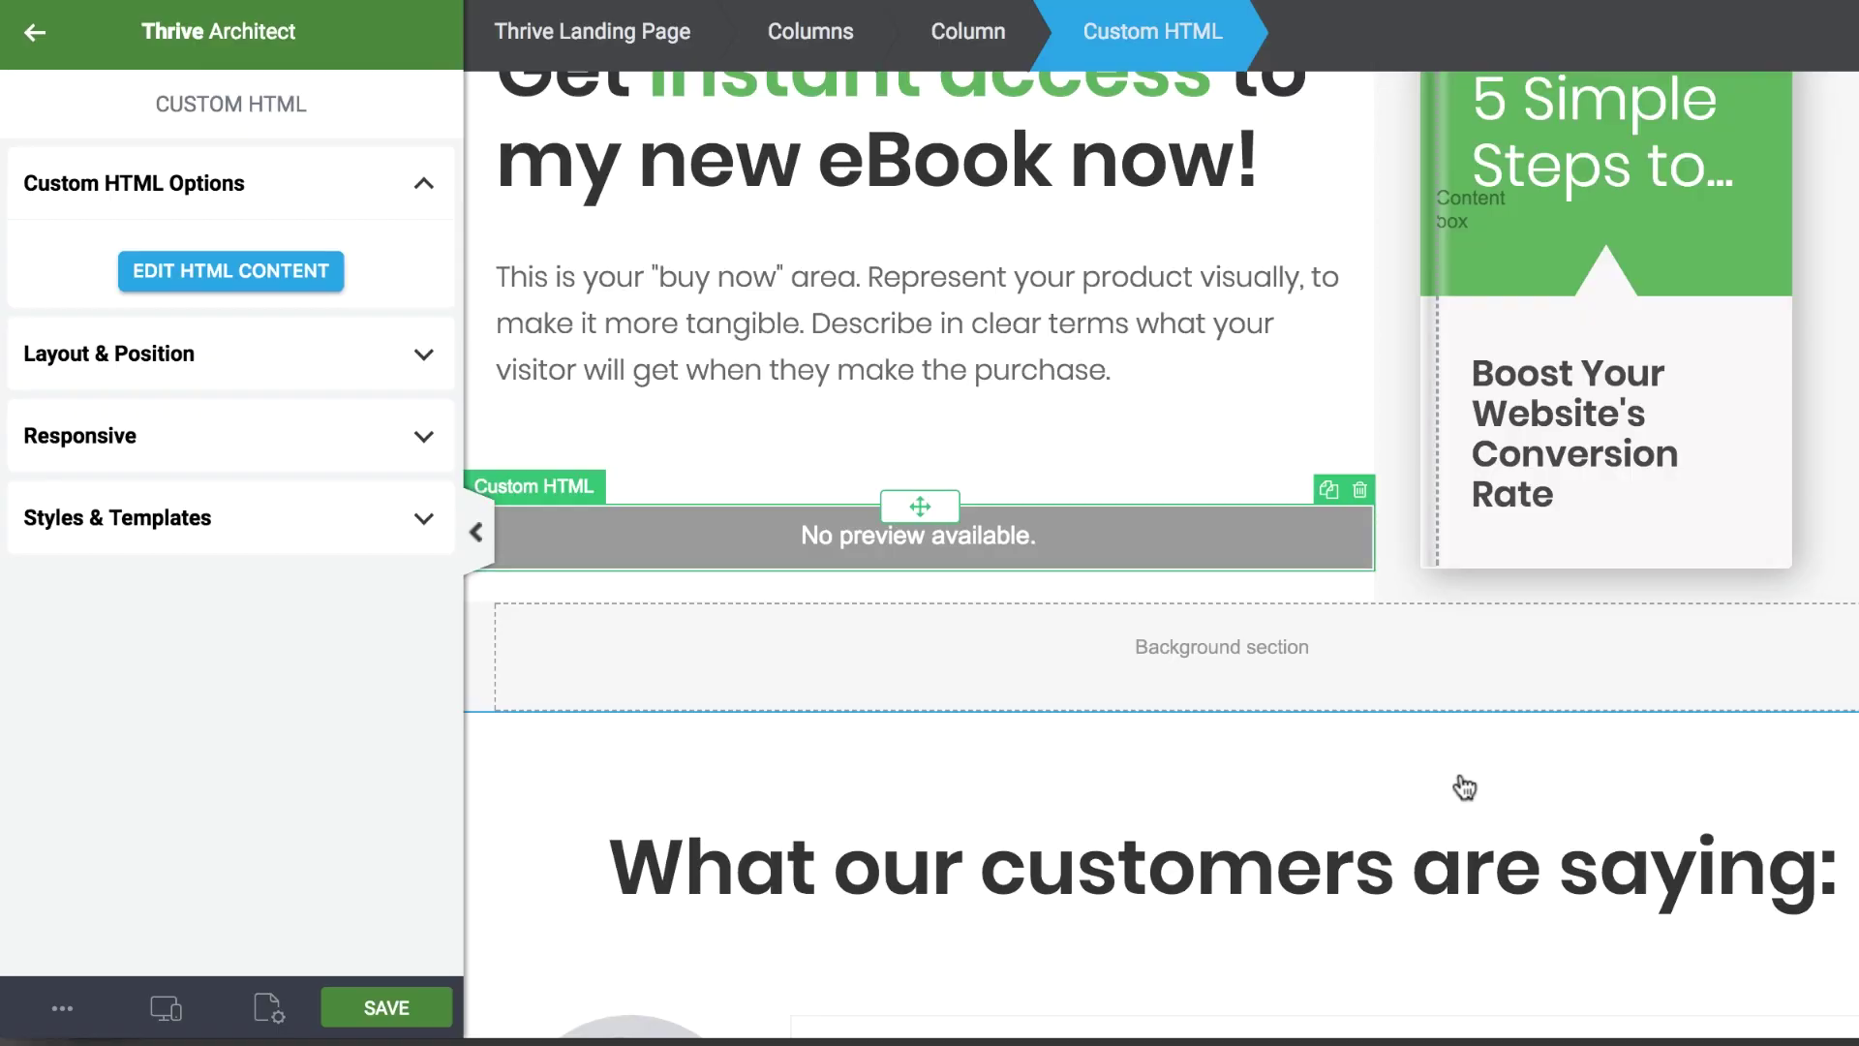
pyautogui.click(368, 1013)
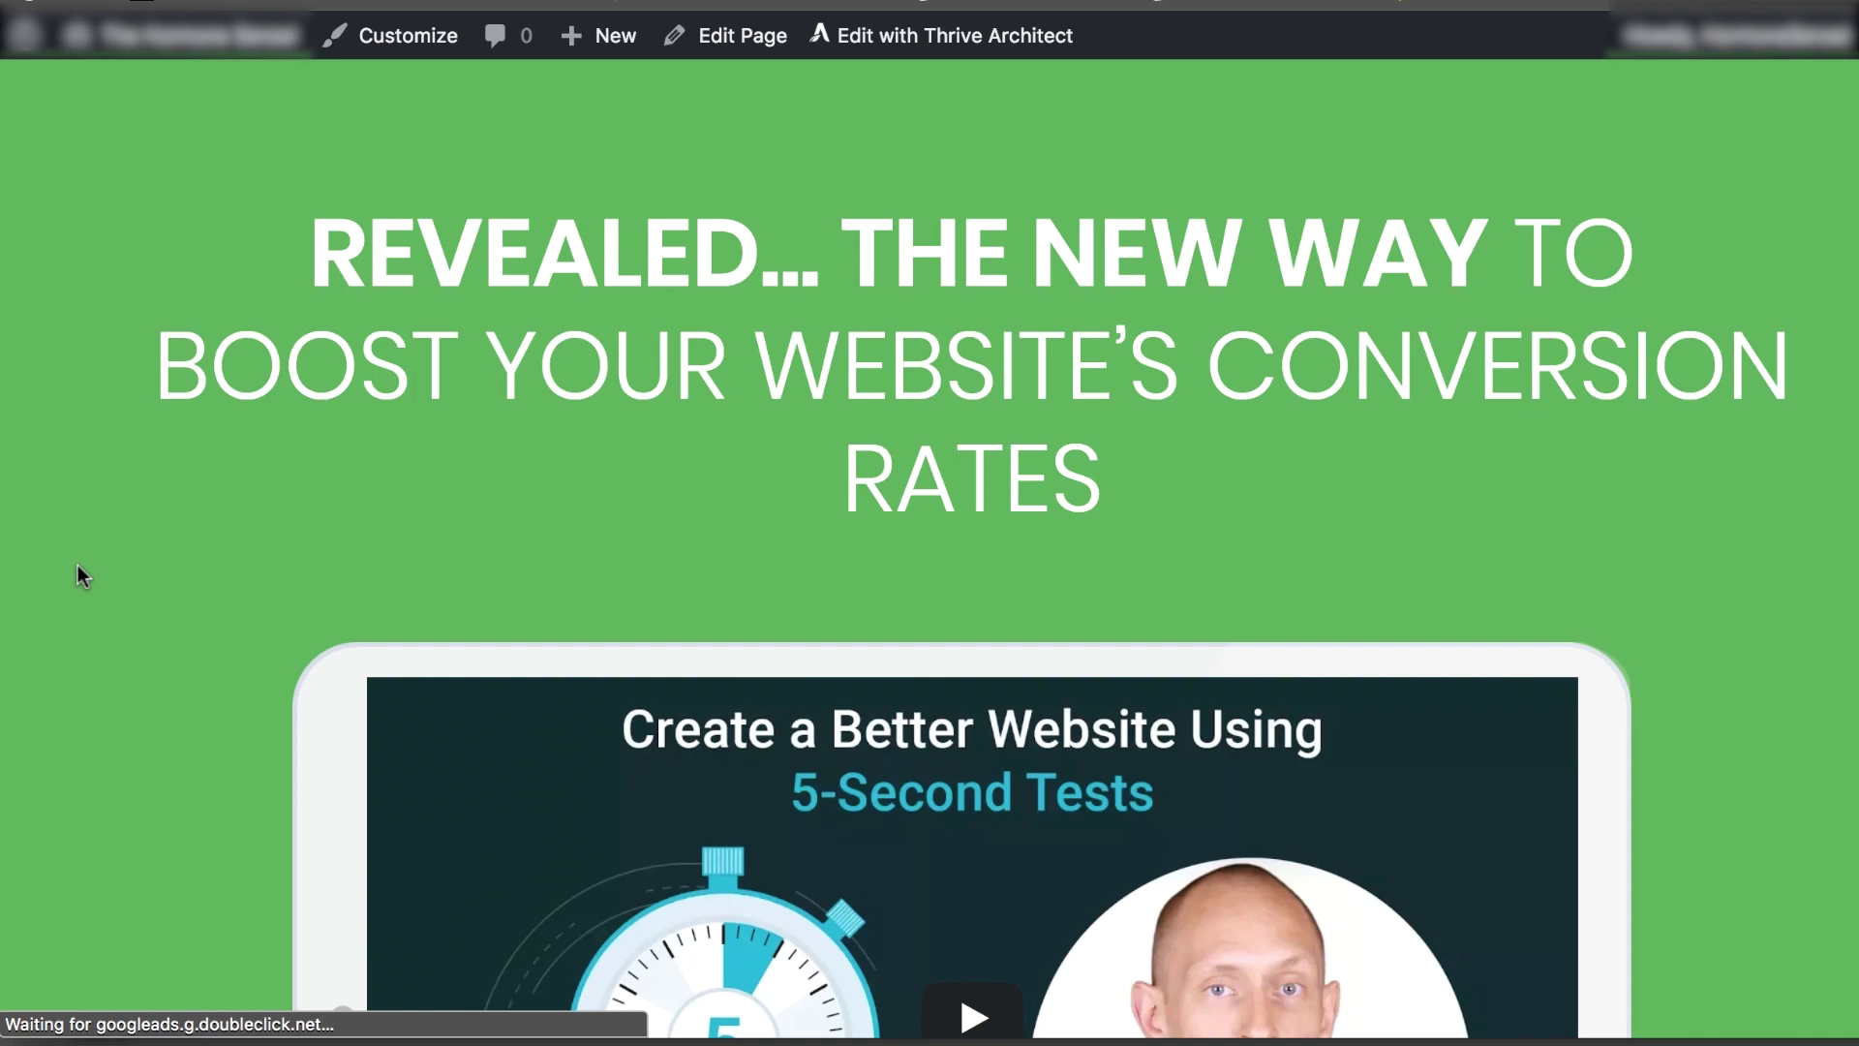
# Scroll to the buy area and open the eBook's branded $27.99 Stripe checkout
pyautogui.scroll(-15, 195, 636)
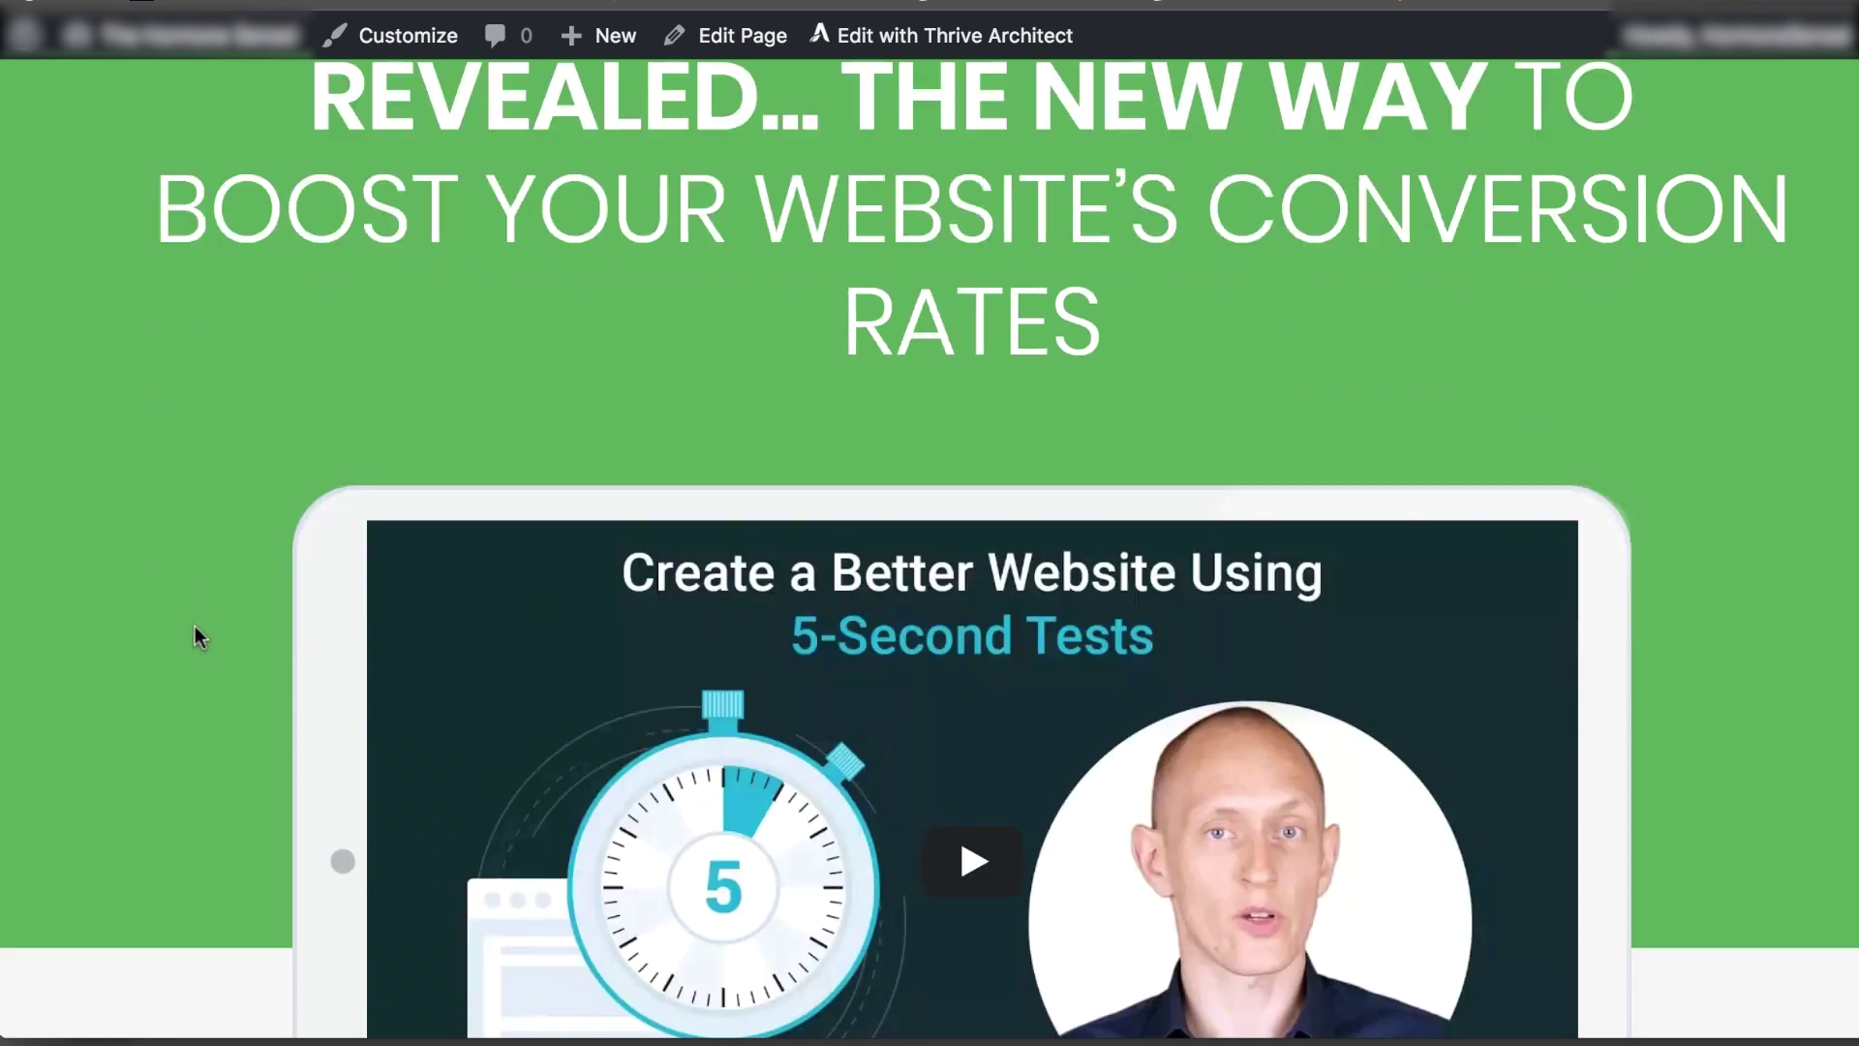
pyautogui.scroll(-15, 190, 648)
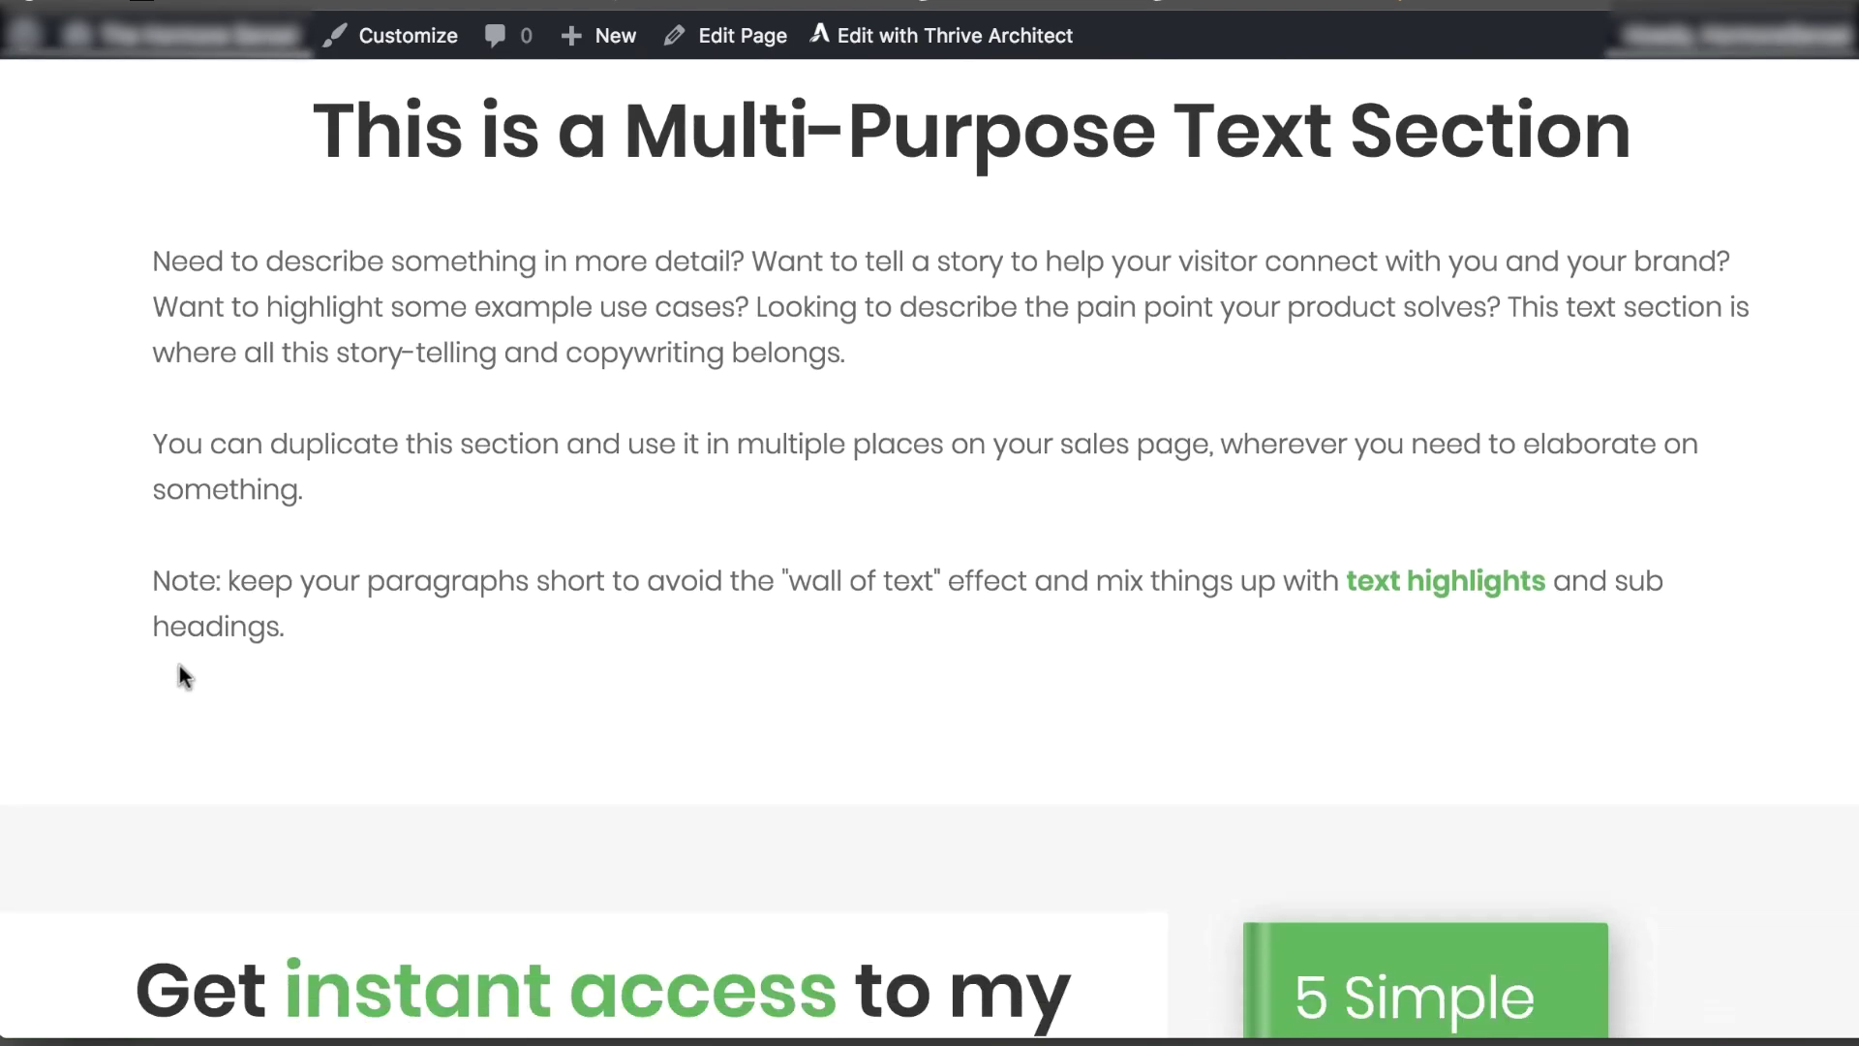
pyautogui.scroll(-1, 171, 666)
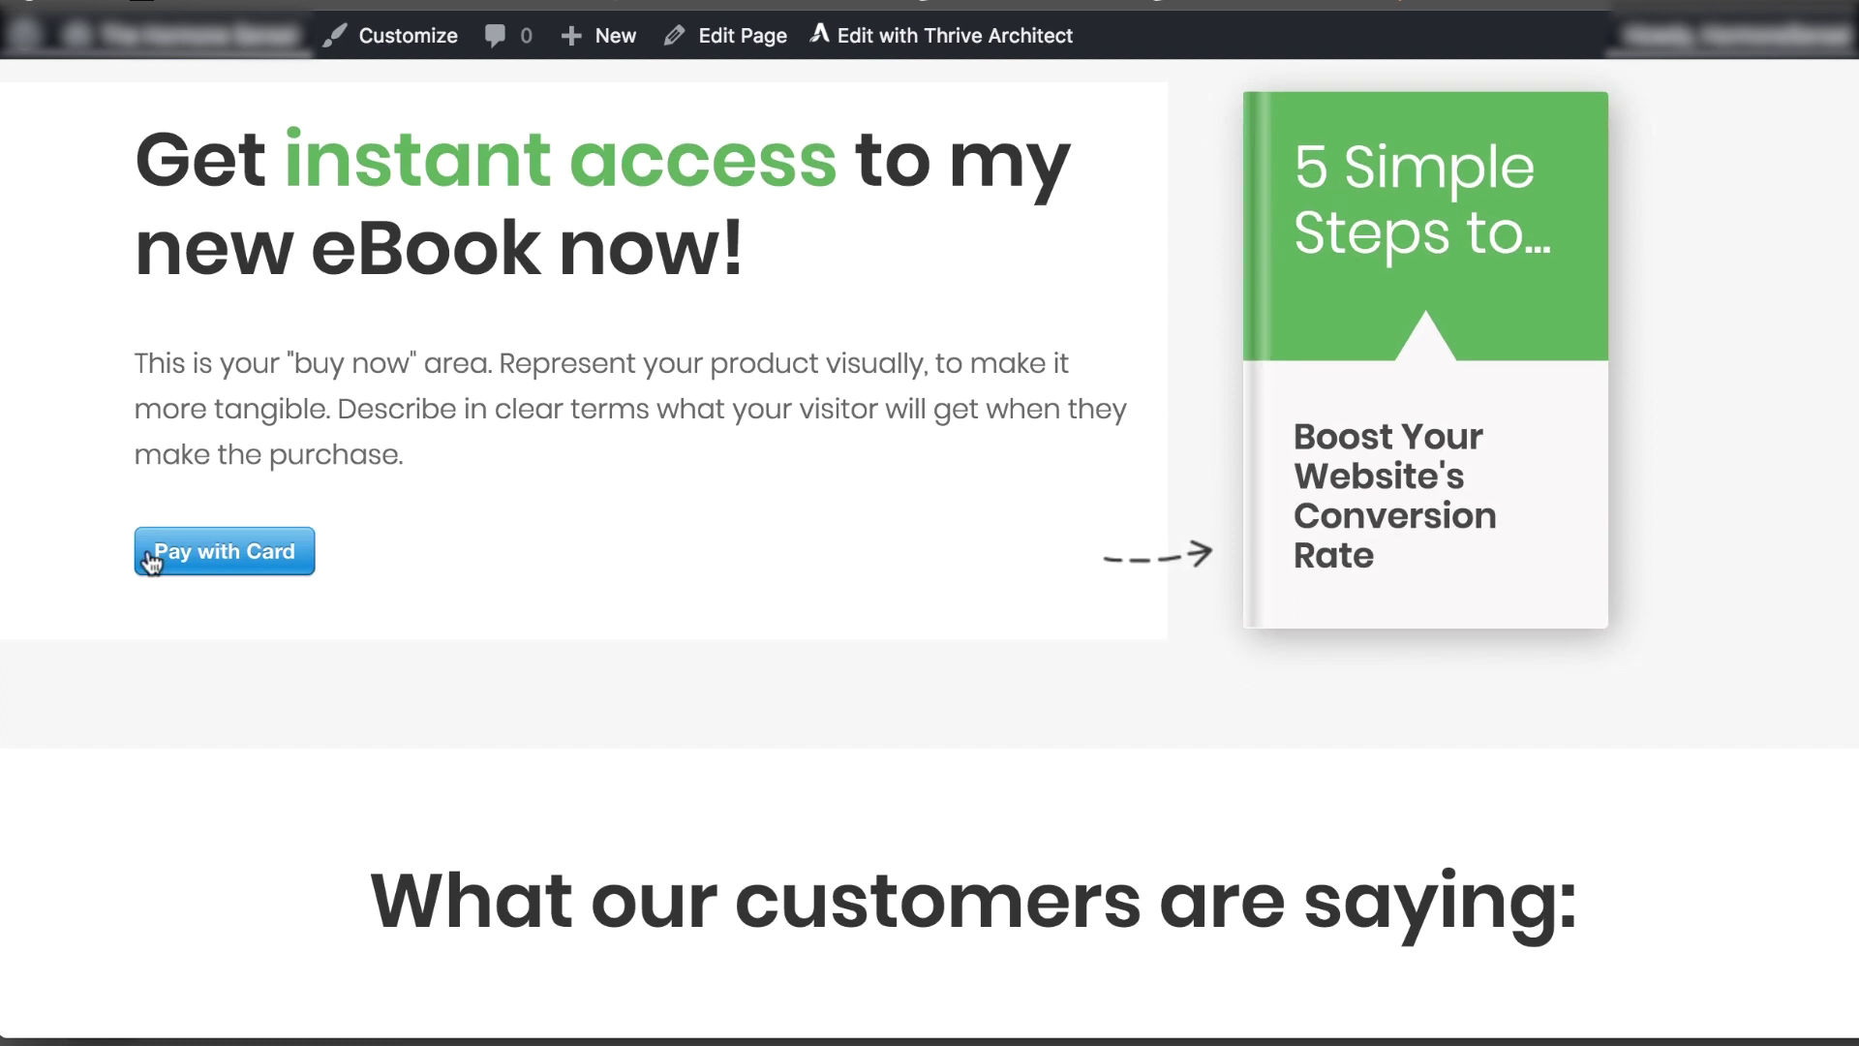
pyautogui.click(151, 559)
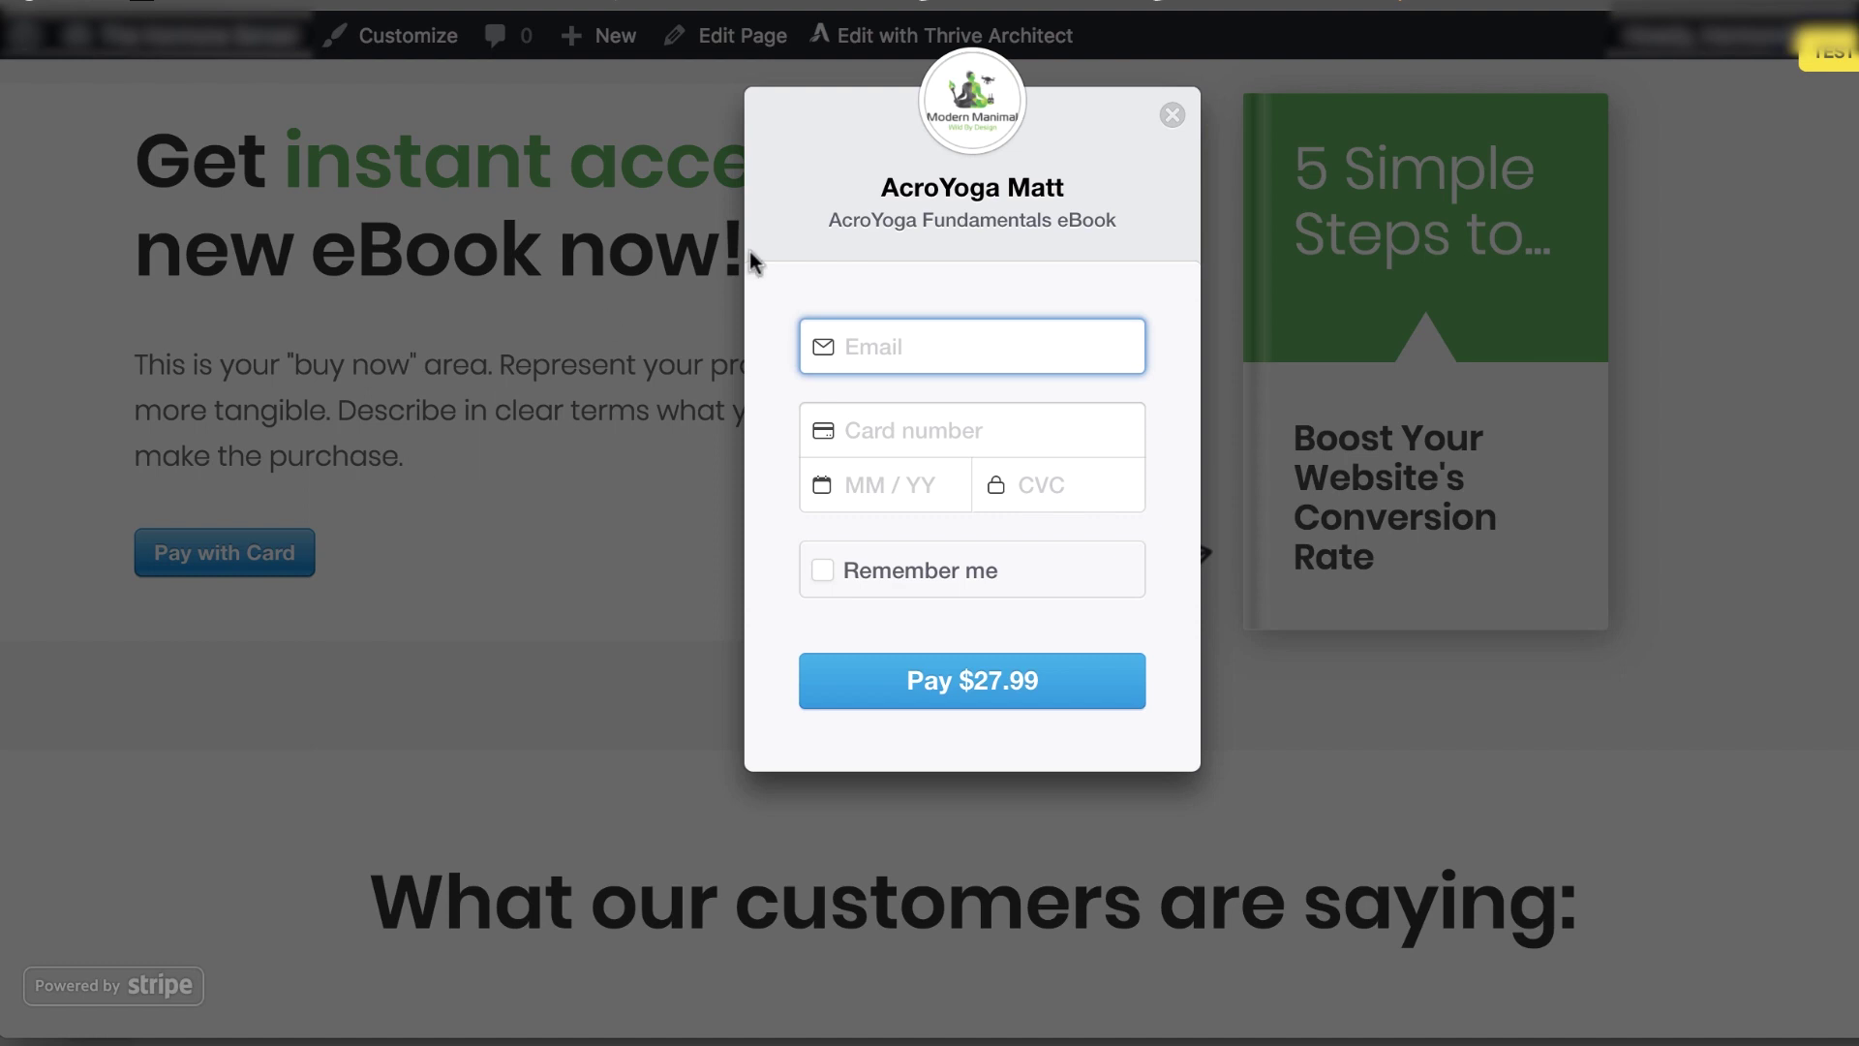
pyautogui.click(985, 183)
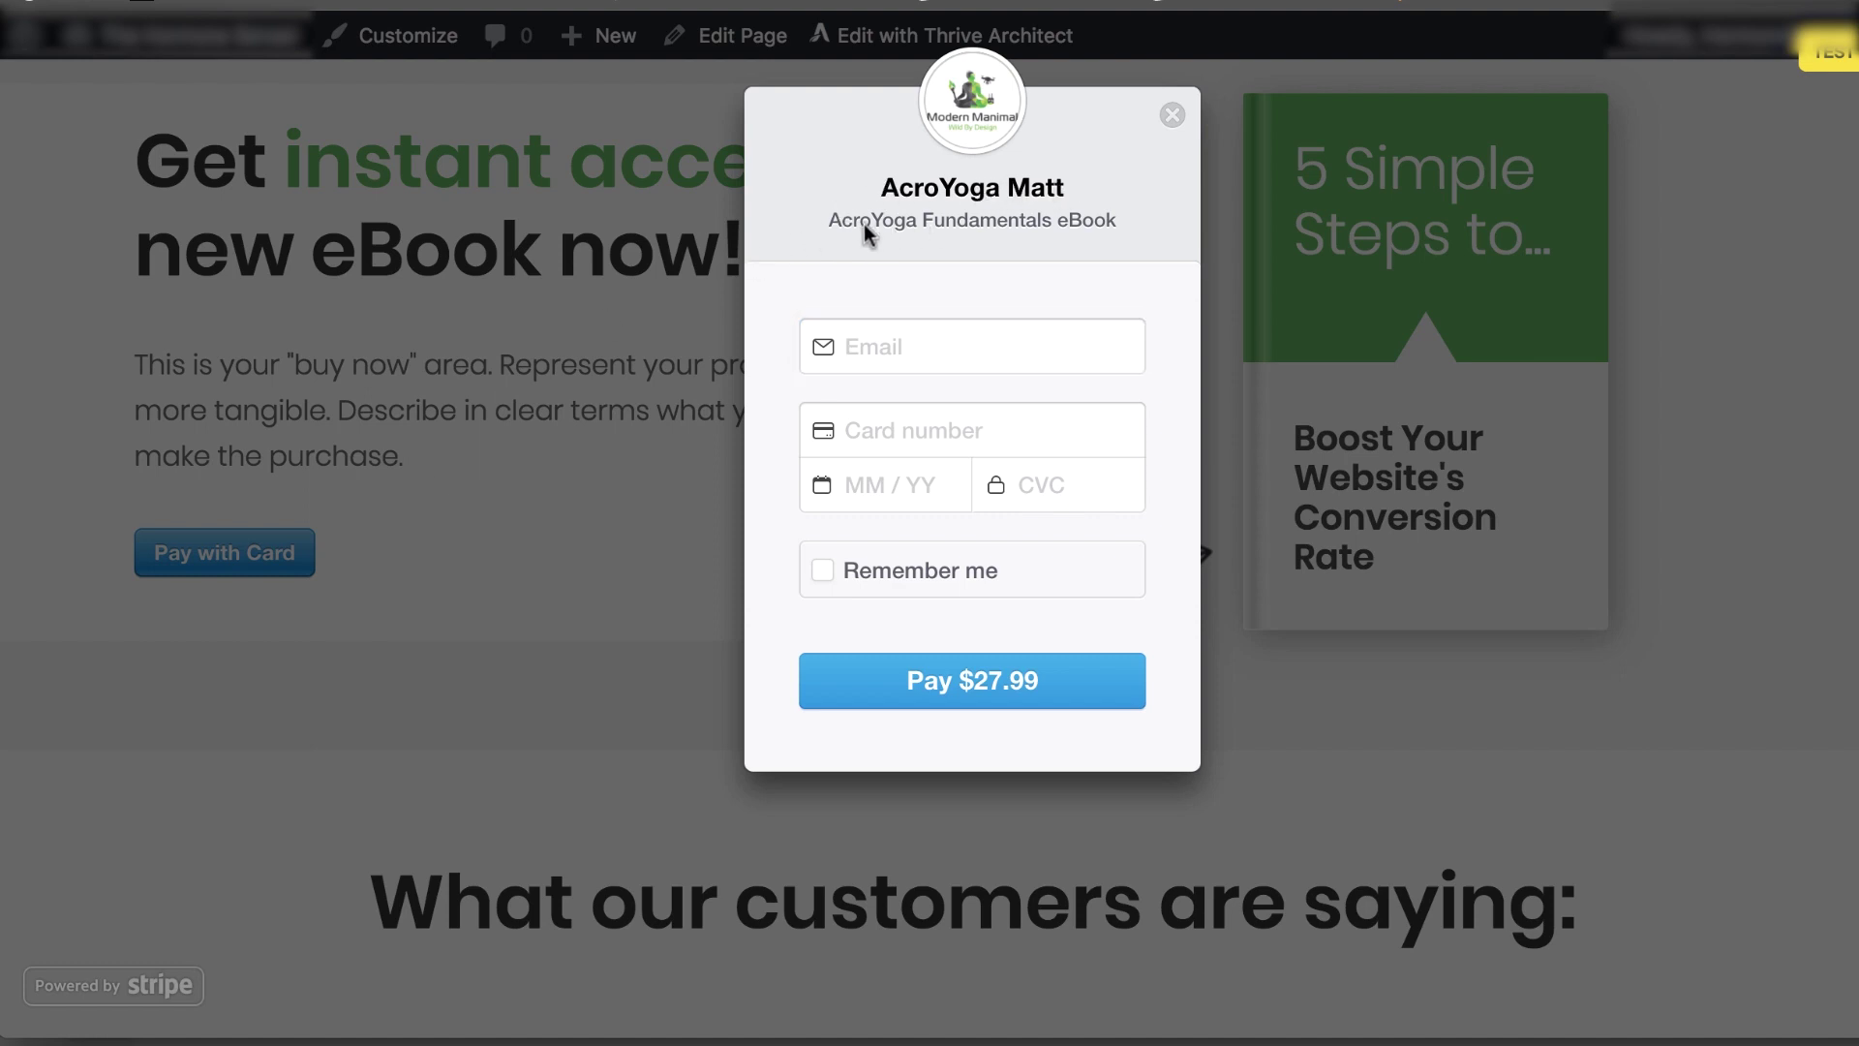
# Enter a test e-mail address and the Stripe test card, expiry and CVC, then pay $27.99
pyautogui.click(869, 354)
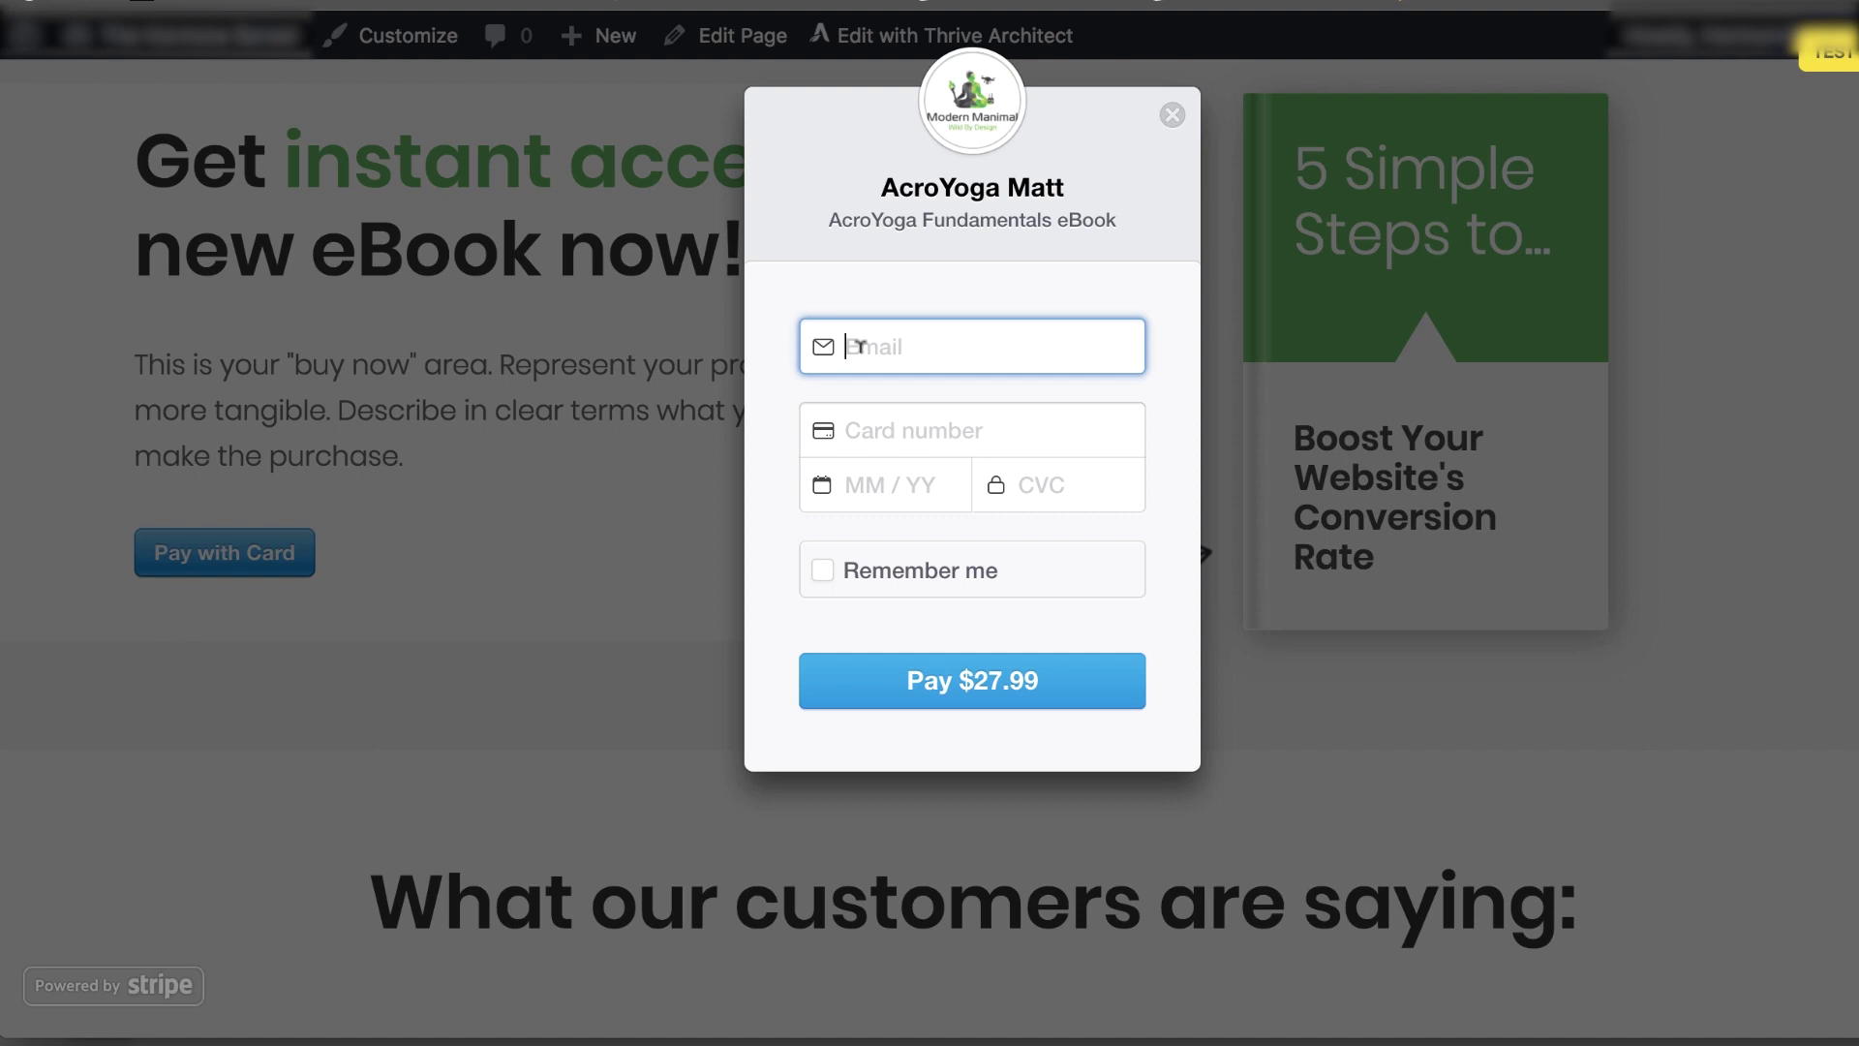
pyautogui.write('kajsdhfkajsdhj')
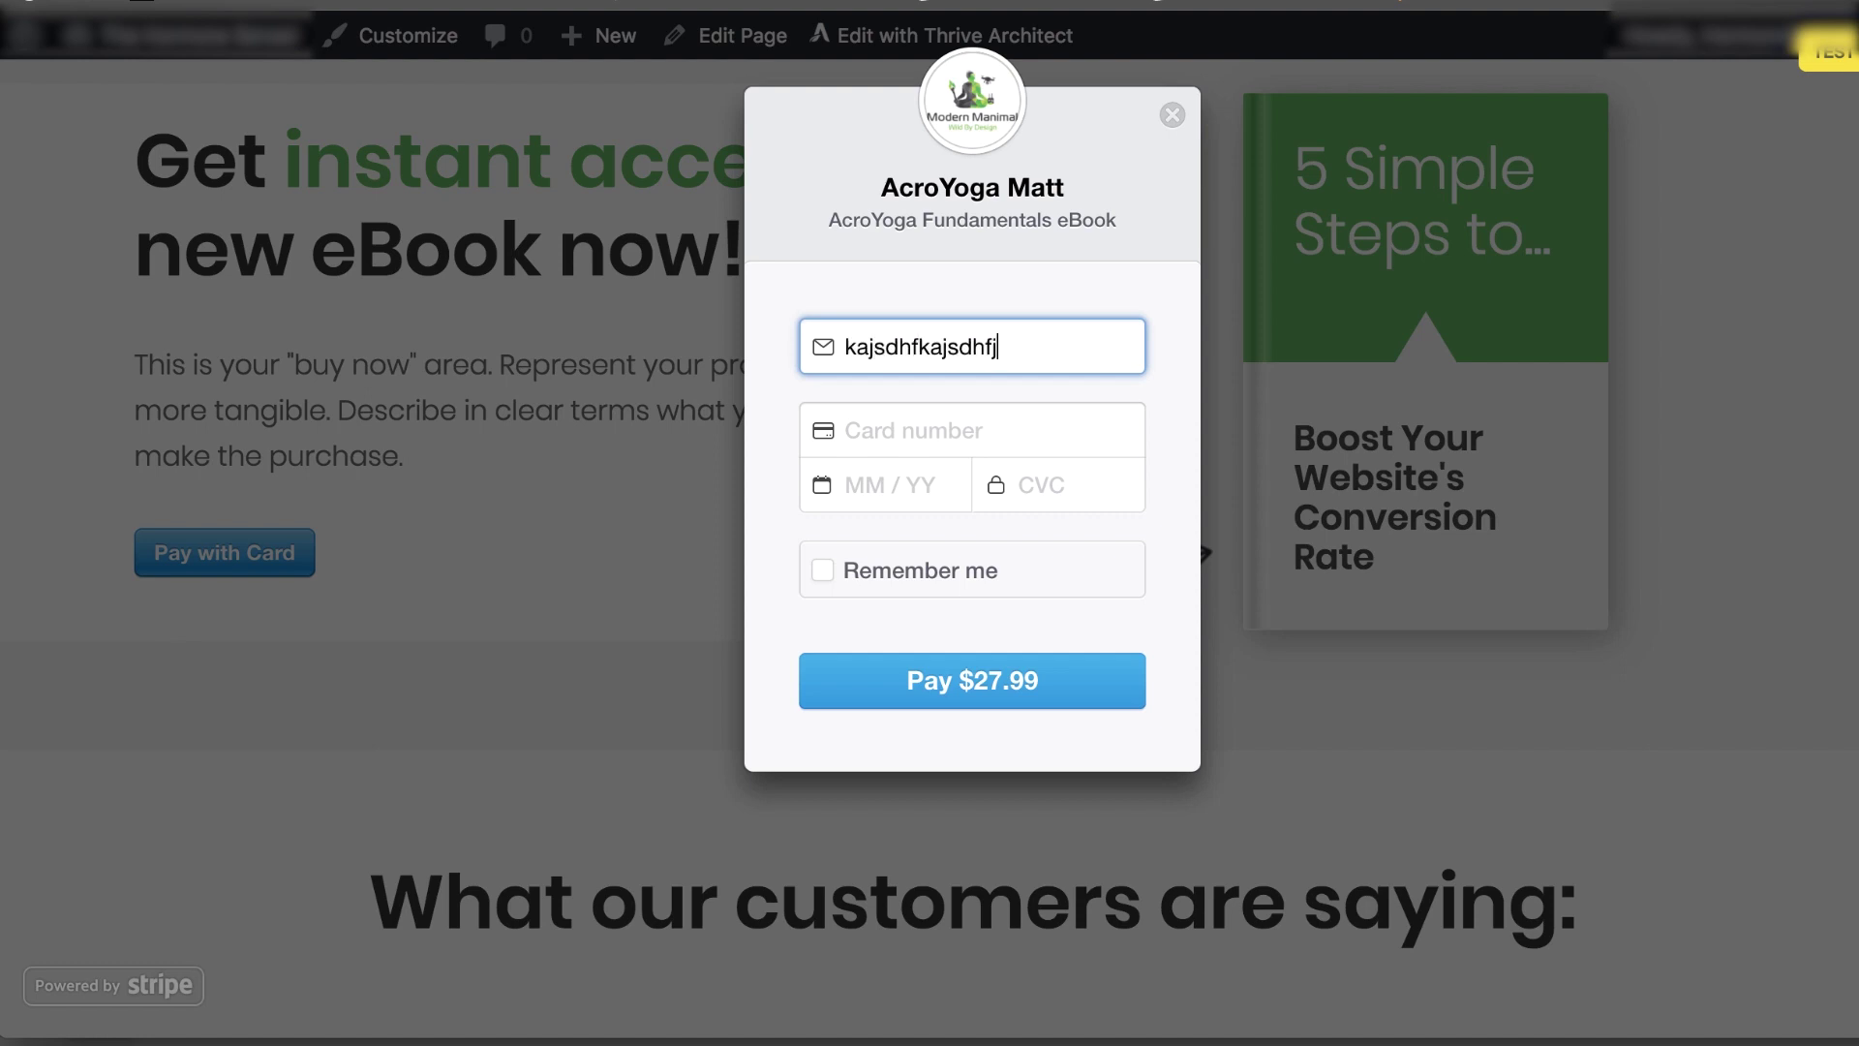
pyautogui.write('@gmail.com')
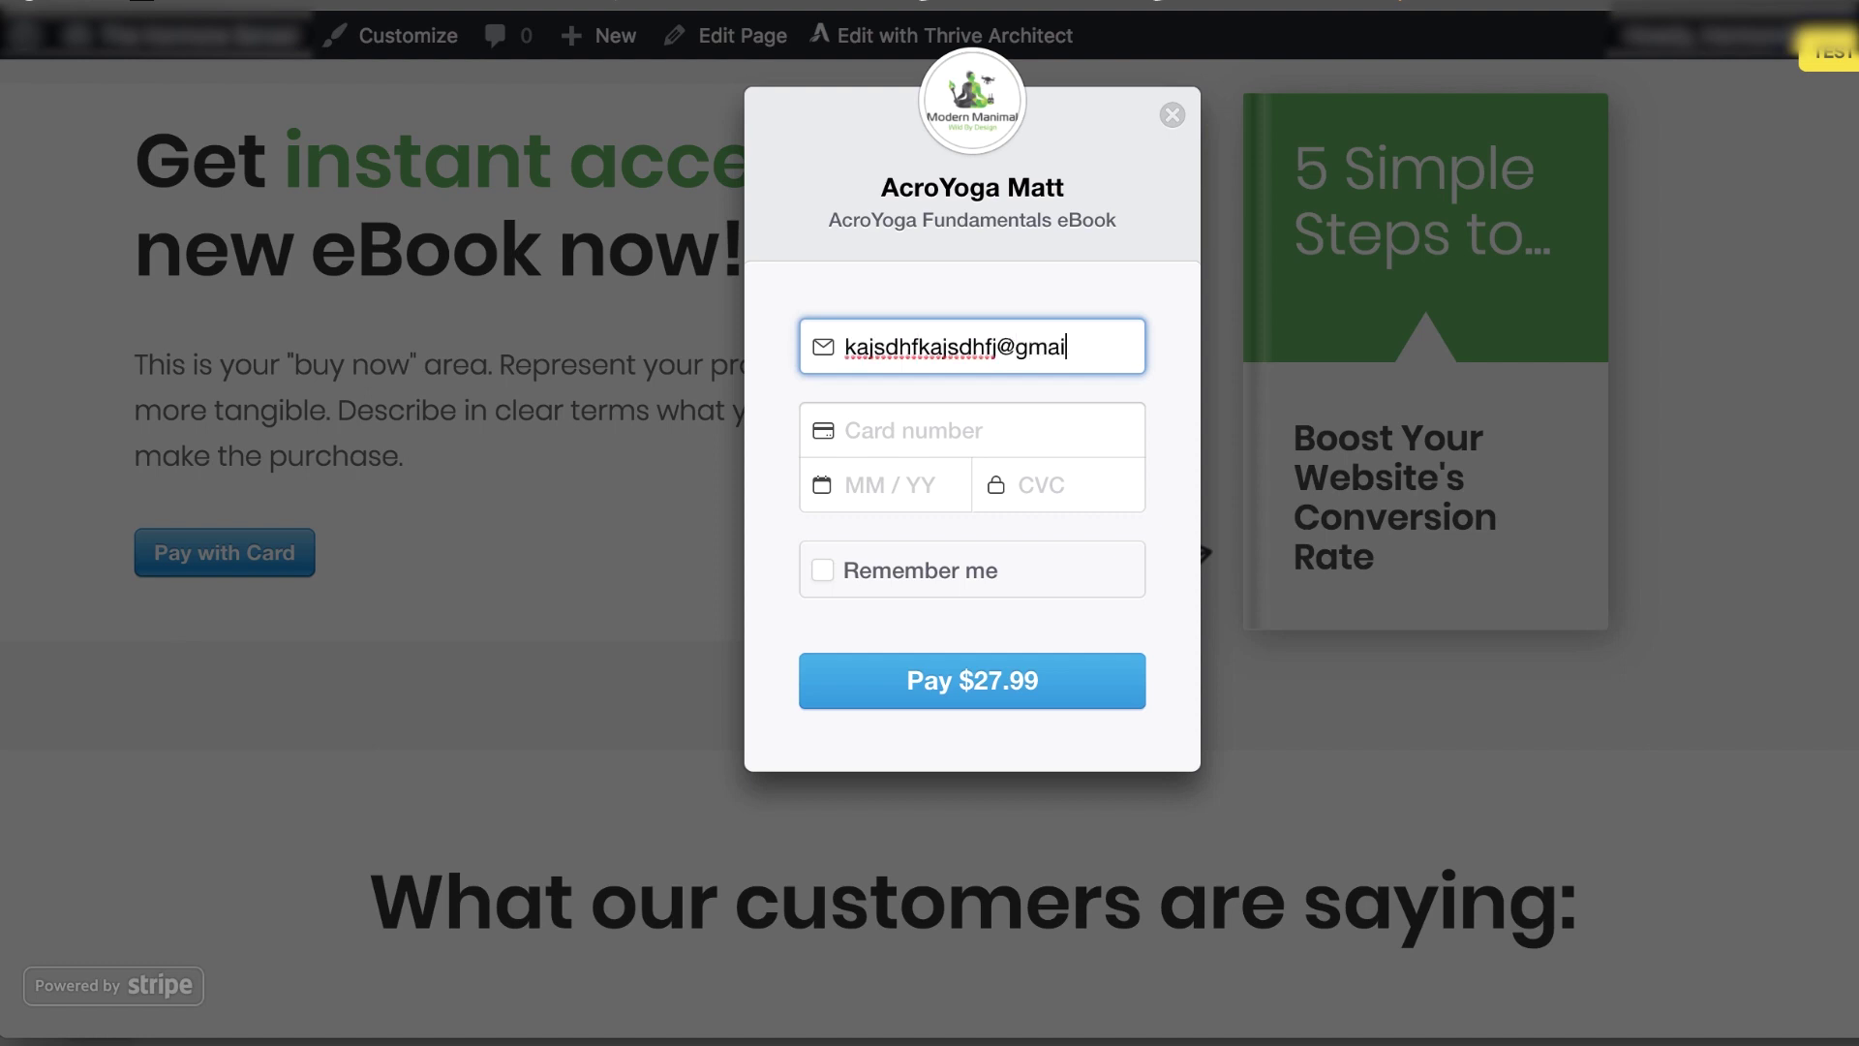
pyautogui.press('Tab')
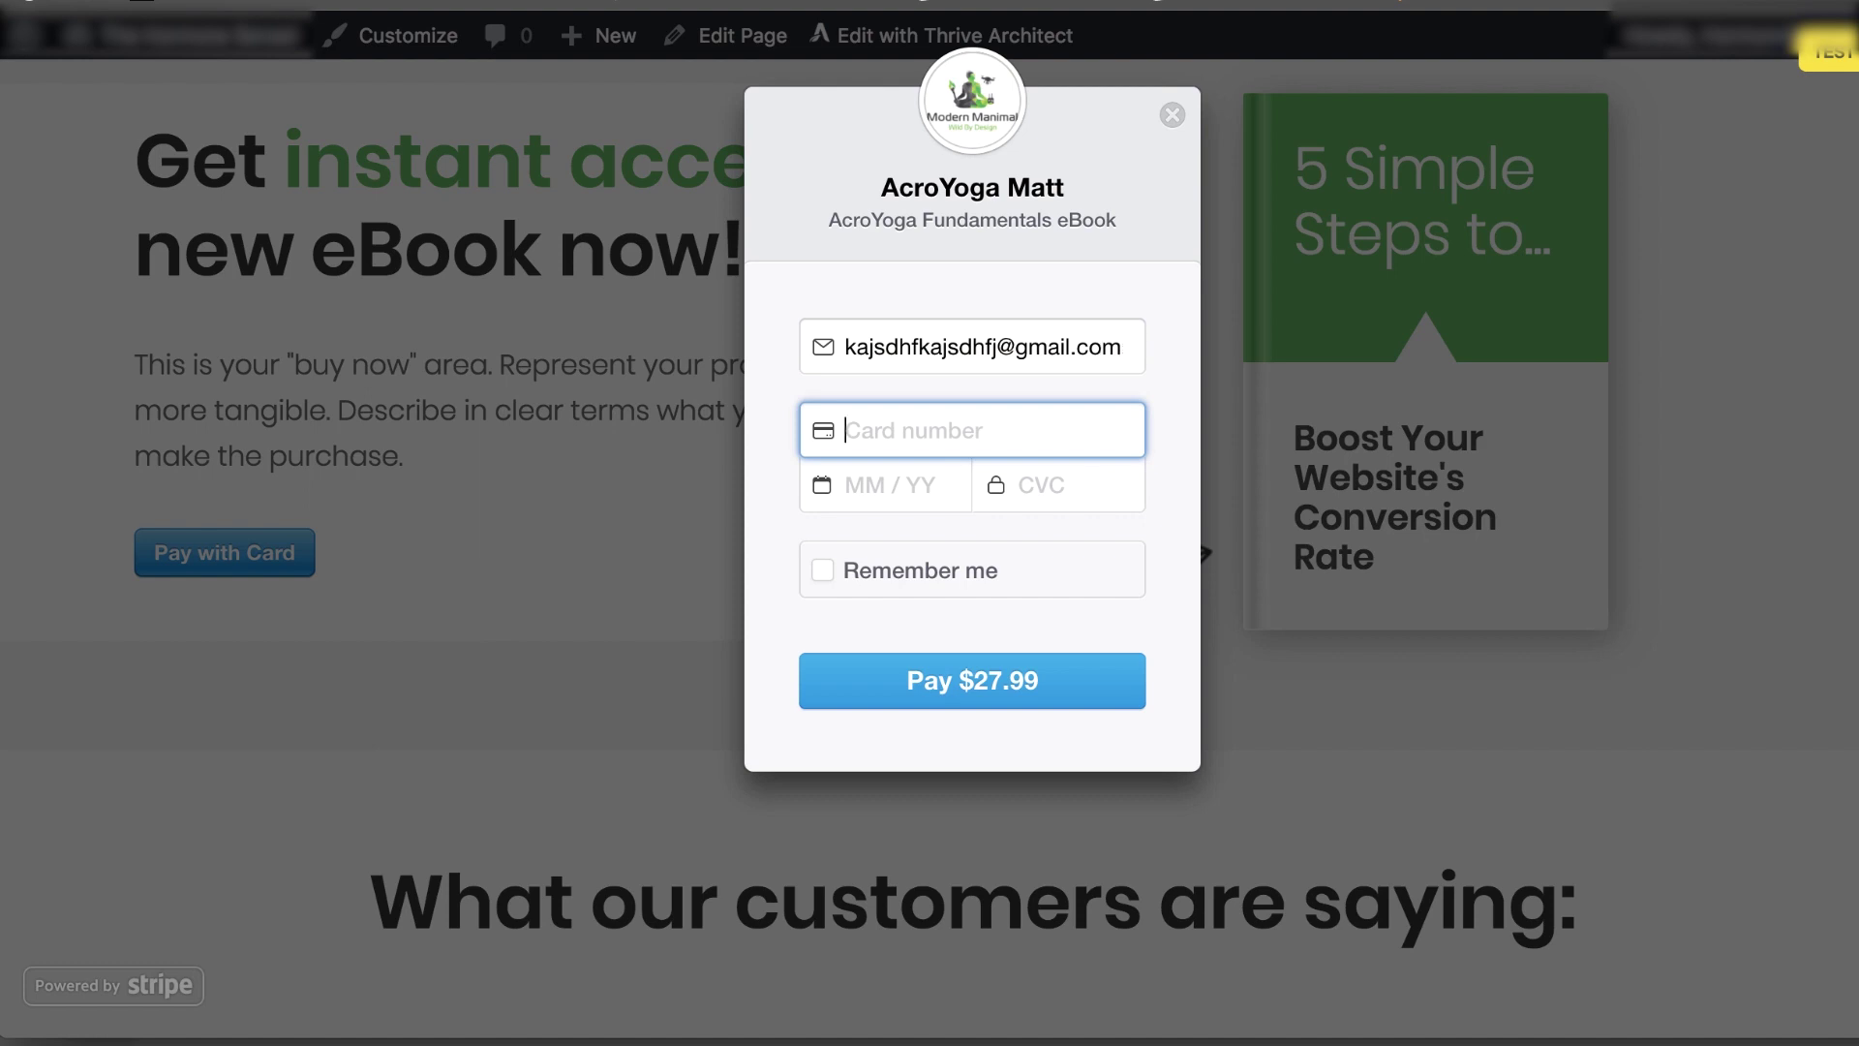
pyautogui.write('42')
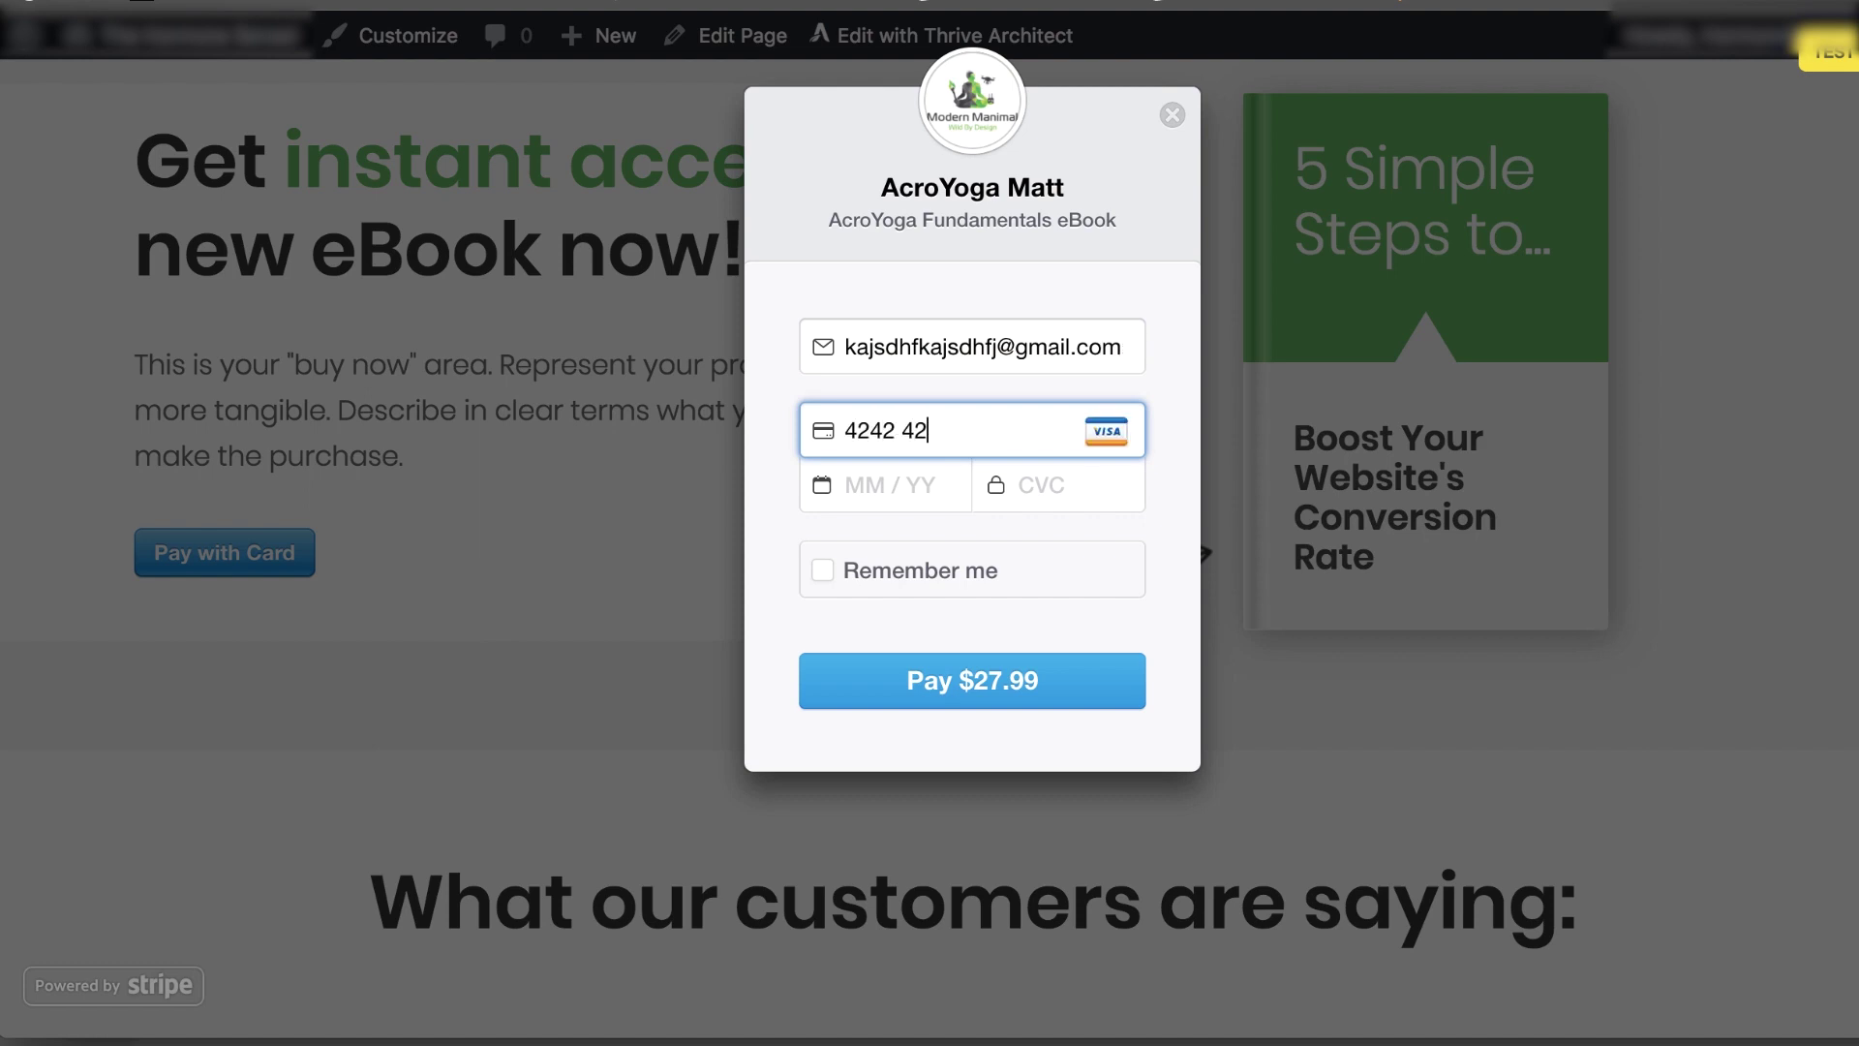
pyautogui.write('4242')
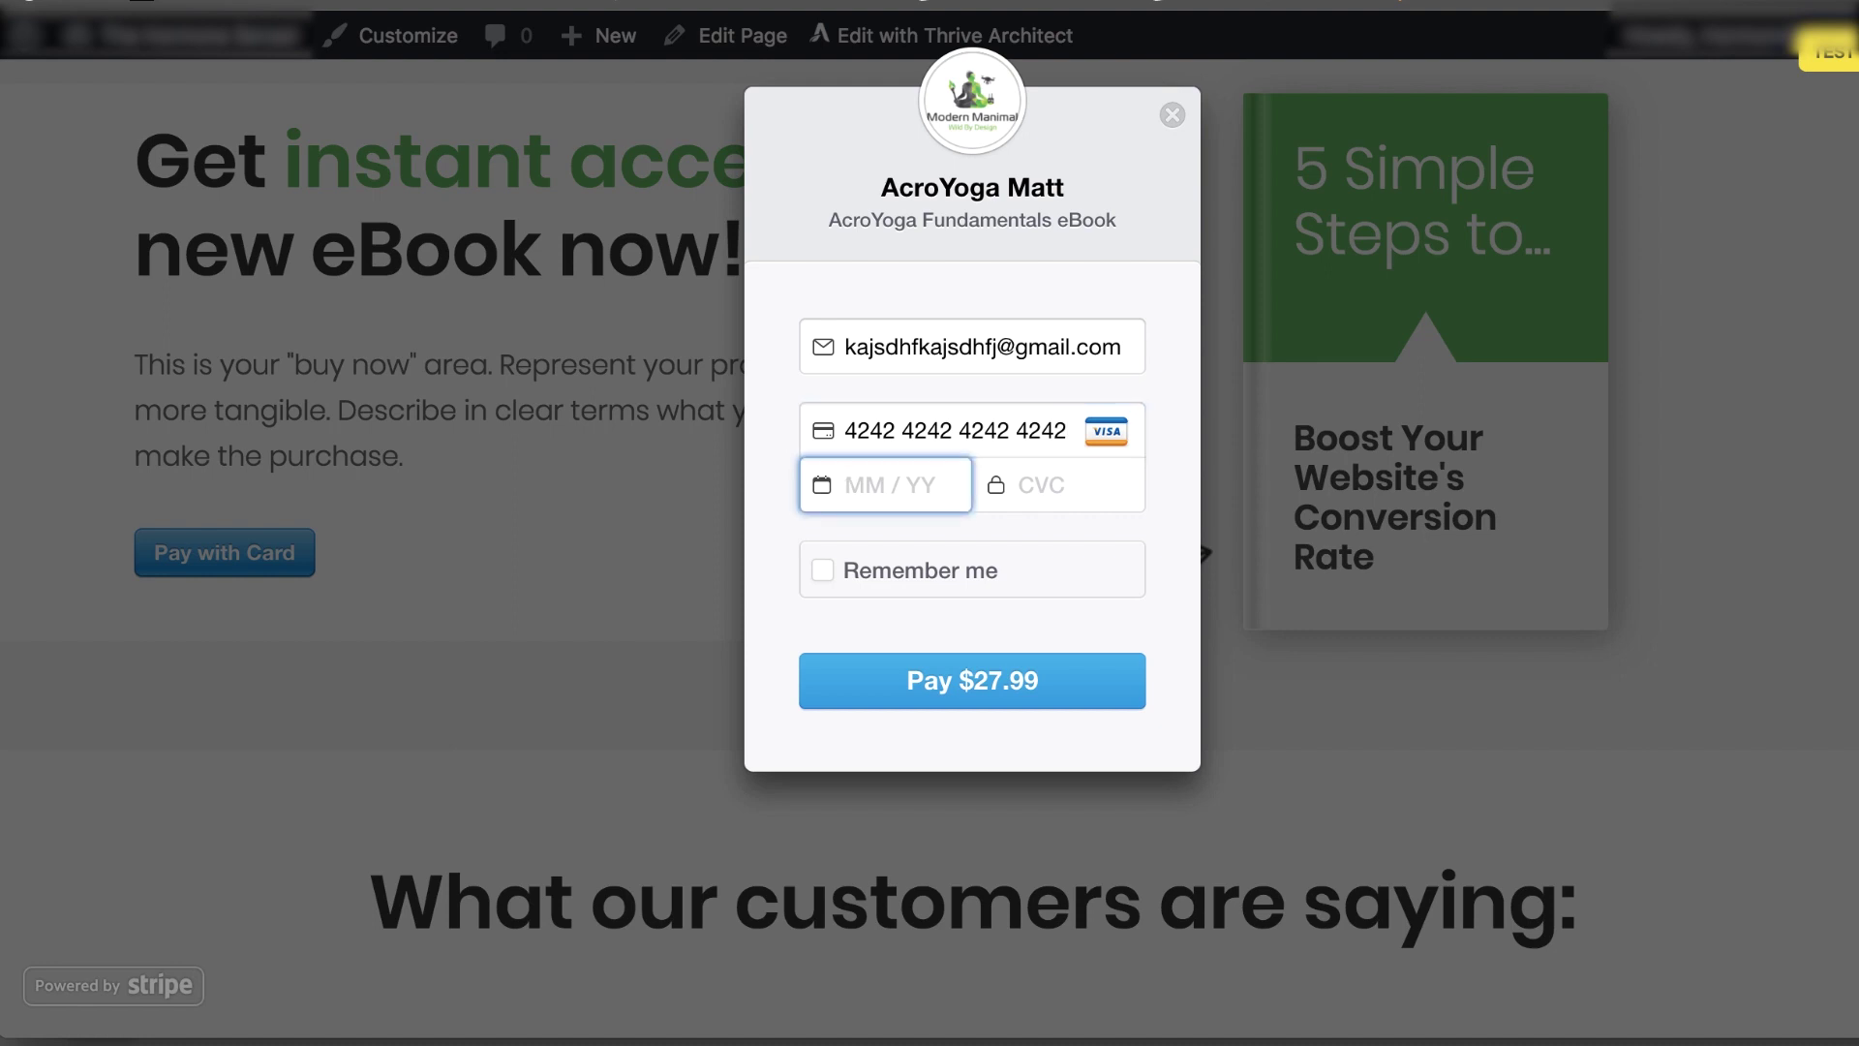
pyautogui.write('424242424201 /19123')
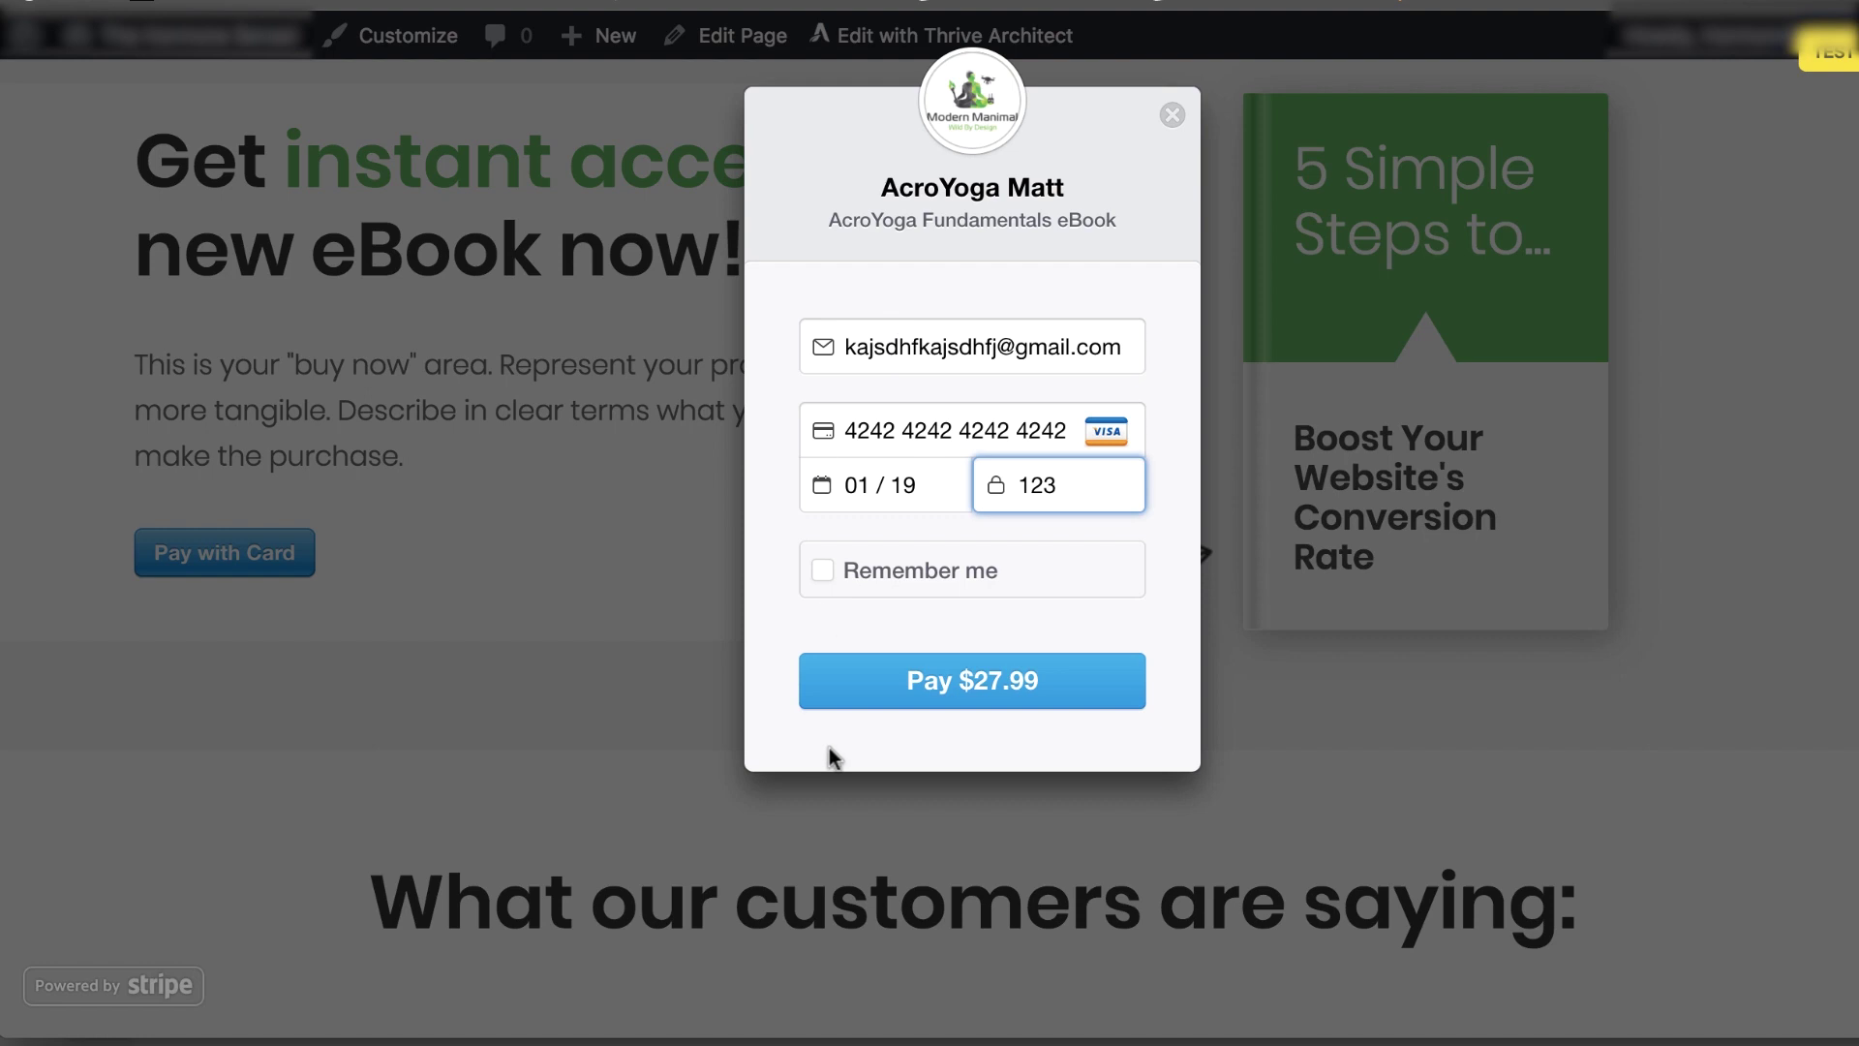
pyautogui.click(913, 684)
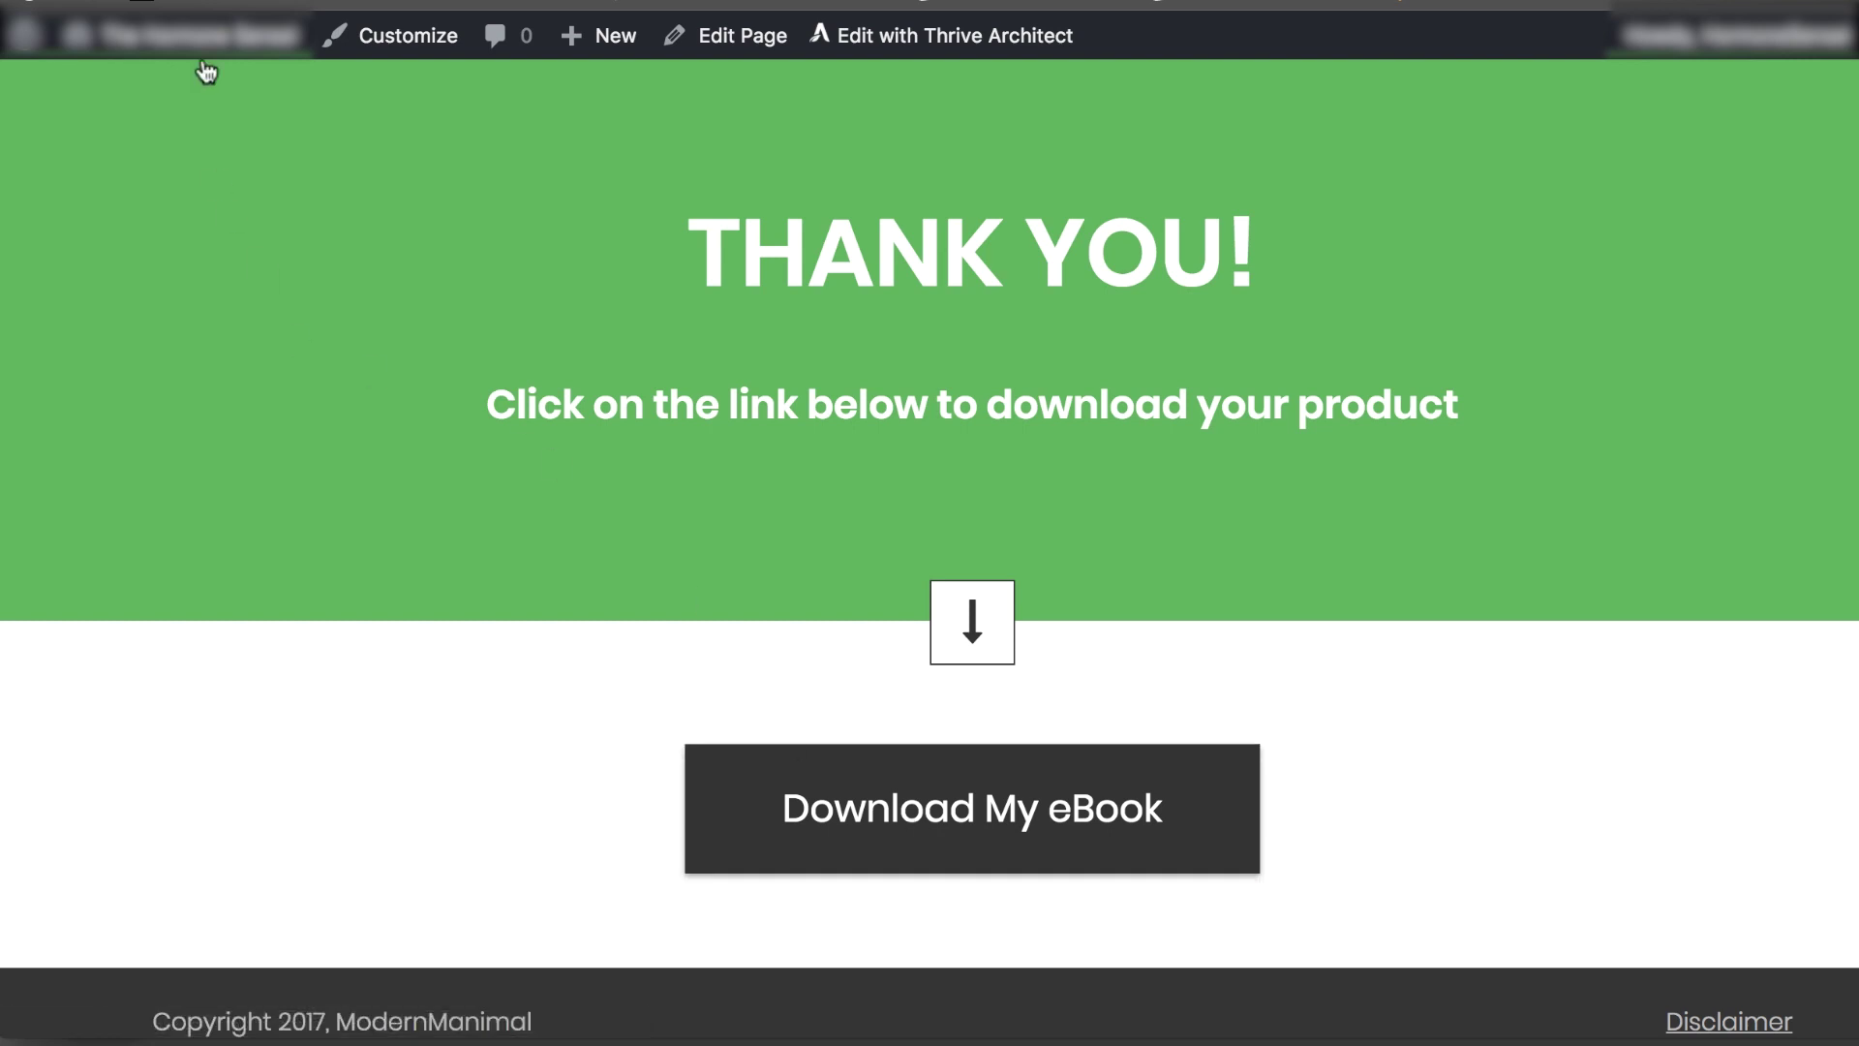
# Let the test payment process and redirect to the purchase-confirmation Thank You page
pyautogui.moveTo(194, 36)
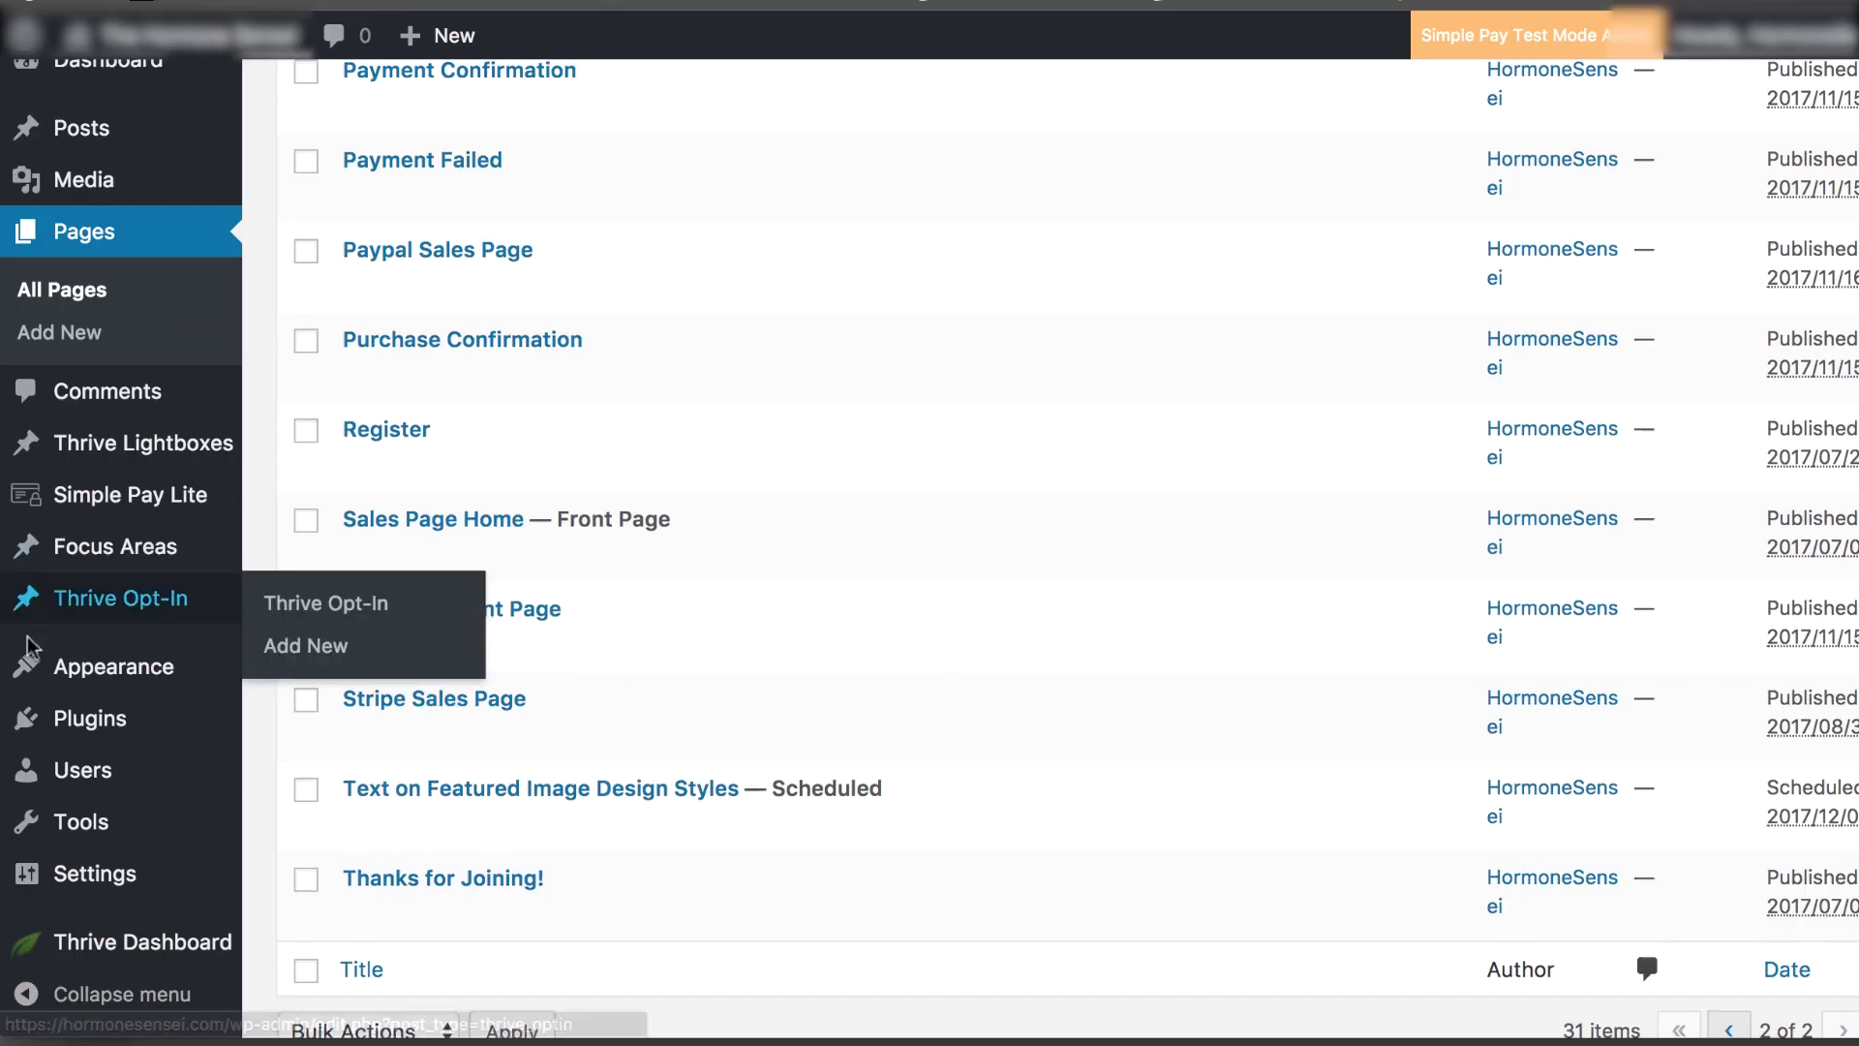
# Go to Simple Pay Lite's Payment Forms and open the Test 1 form for editing
pyautogui.scroll(-2, 58, 591)
pyautogui.scroll(2, 65, 512)
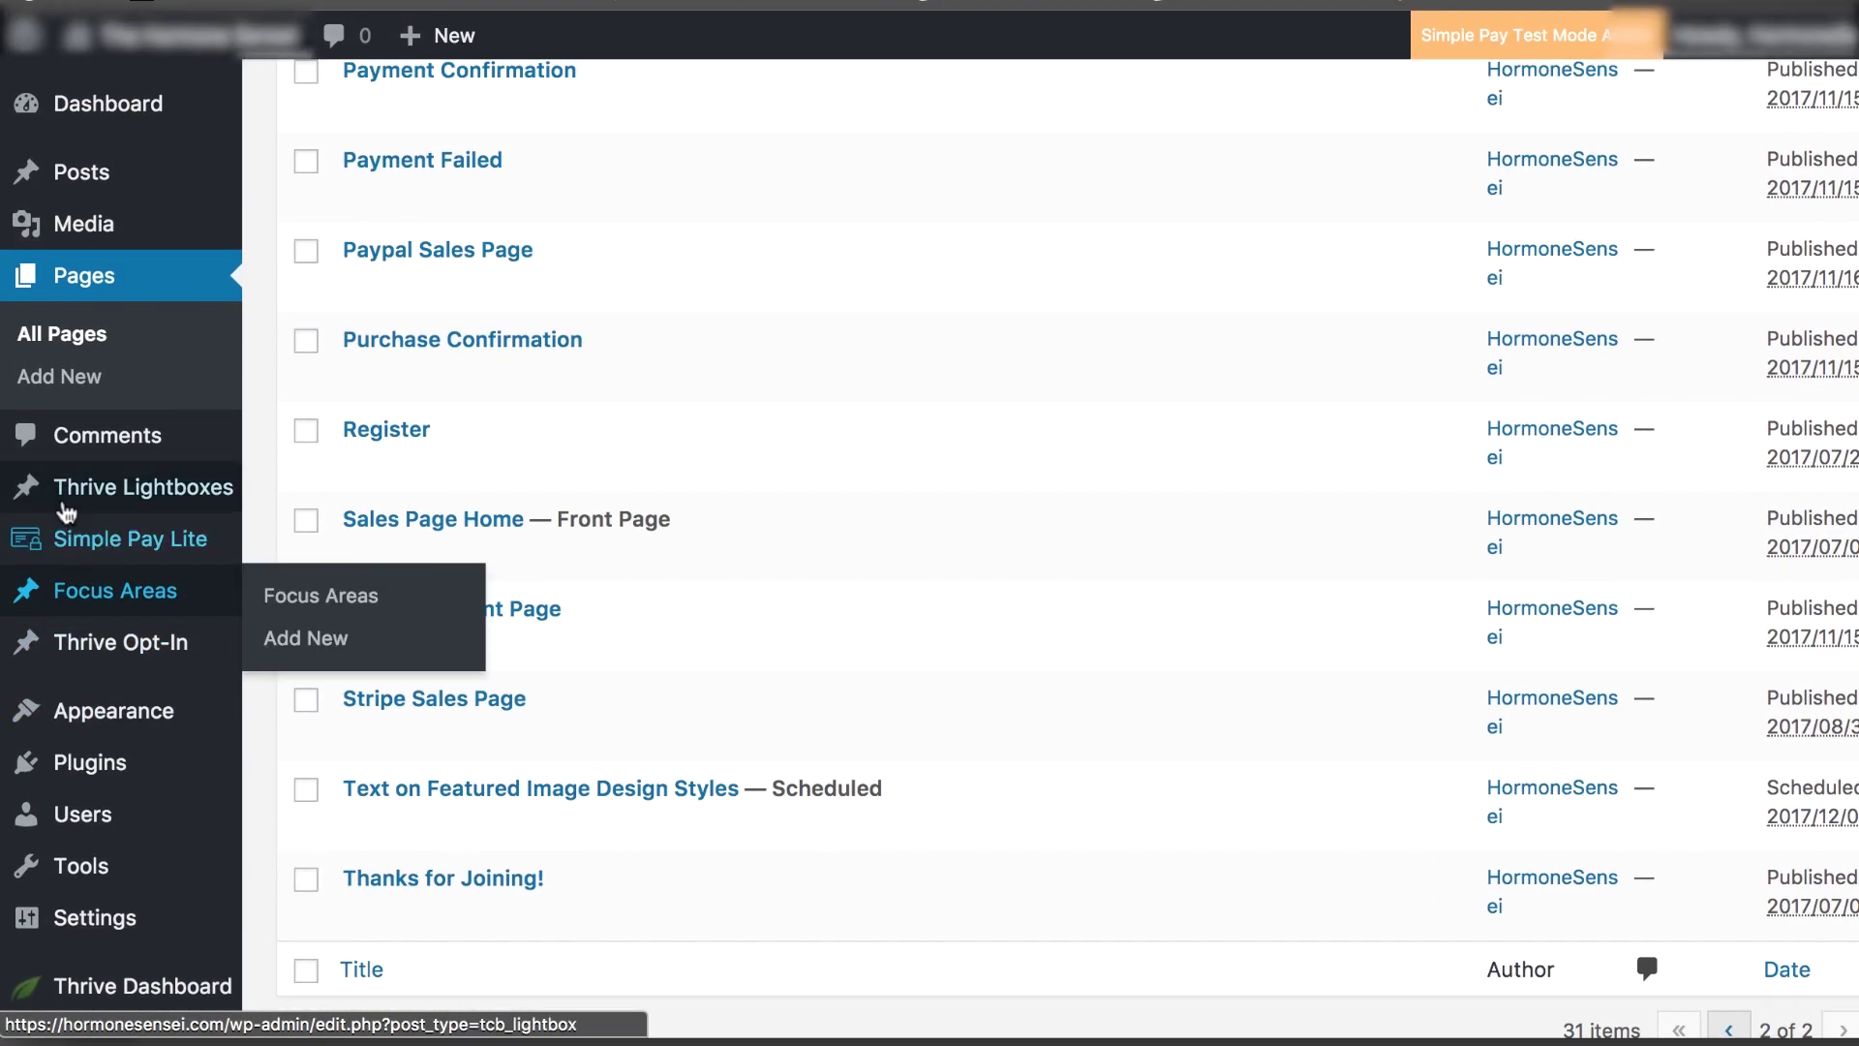
pyautogui.click(78, 540)
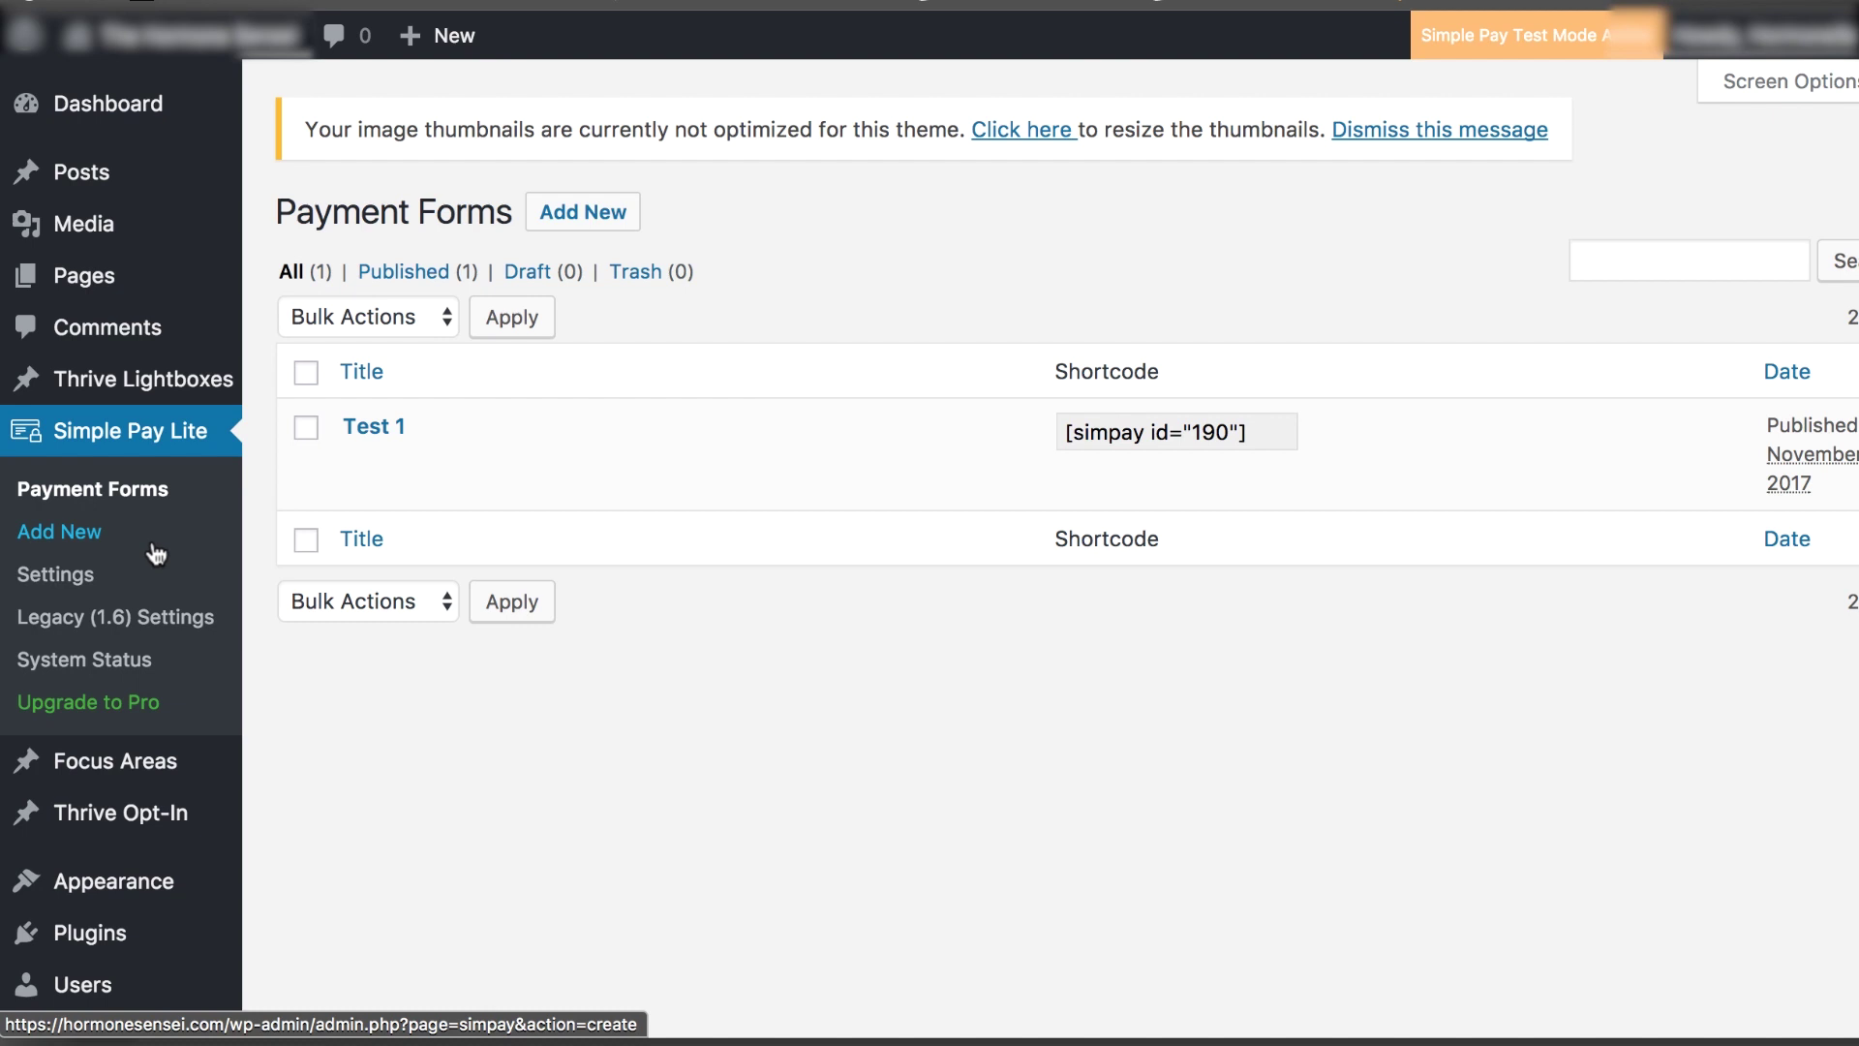
pyautogui.click(374, 429)
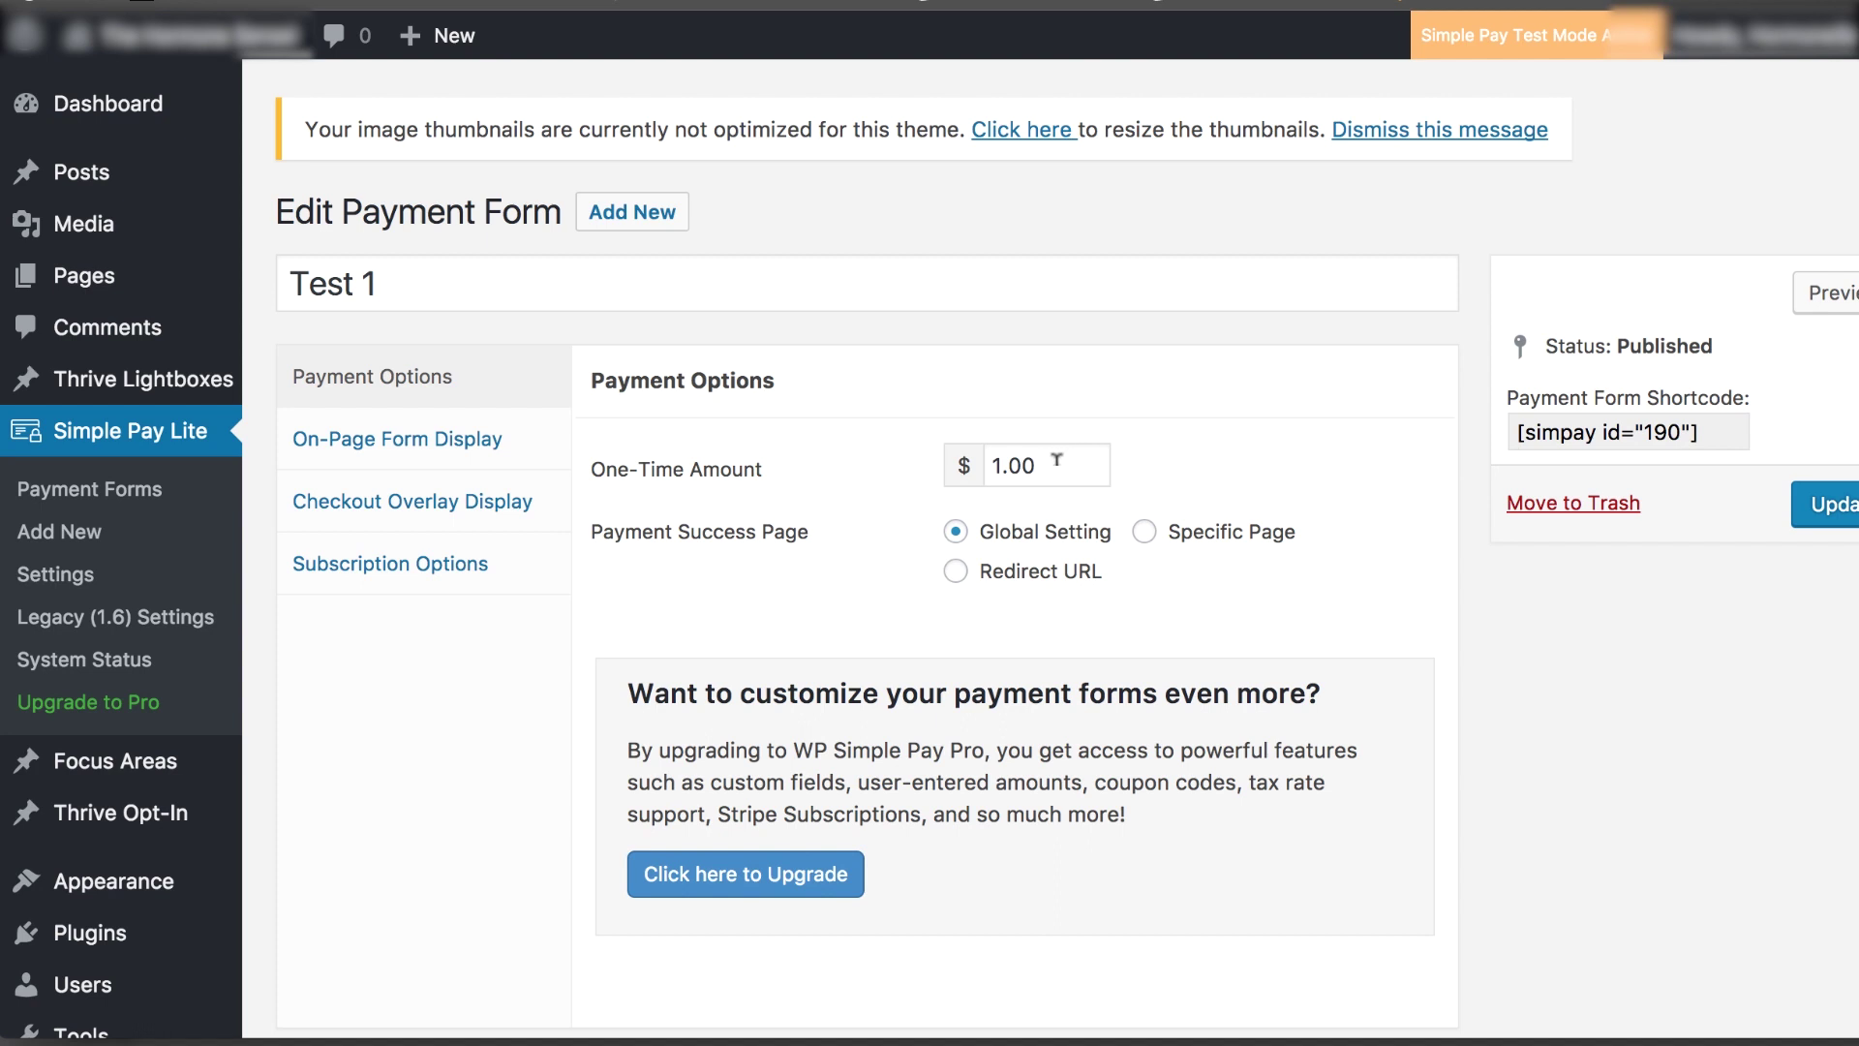
# Set Test 1's one-time amount to 27.99 and redirect successful payments to the confirmation page URL
pyautogui.moveTo(1054, 461); pyautogui.dragTo(982, 457)
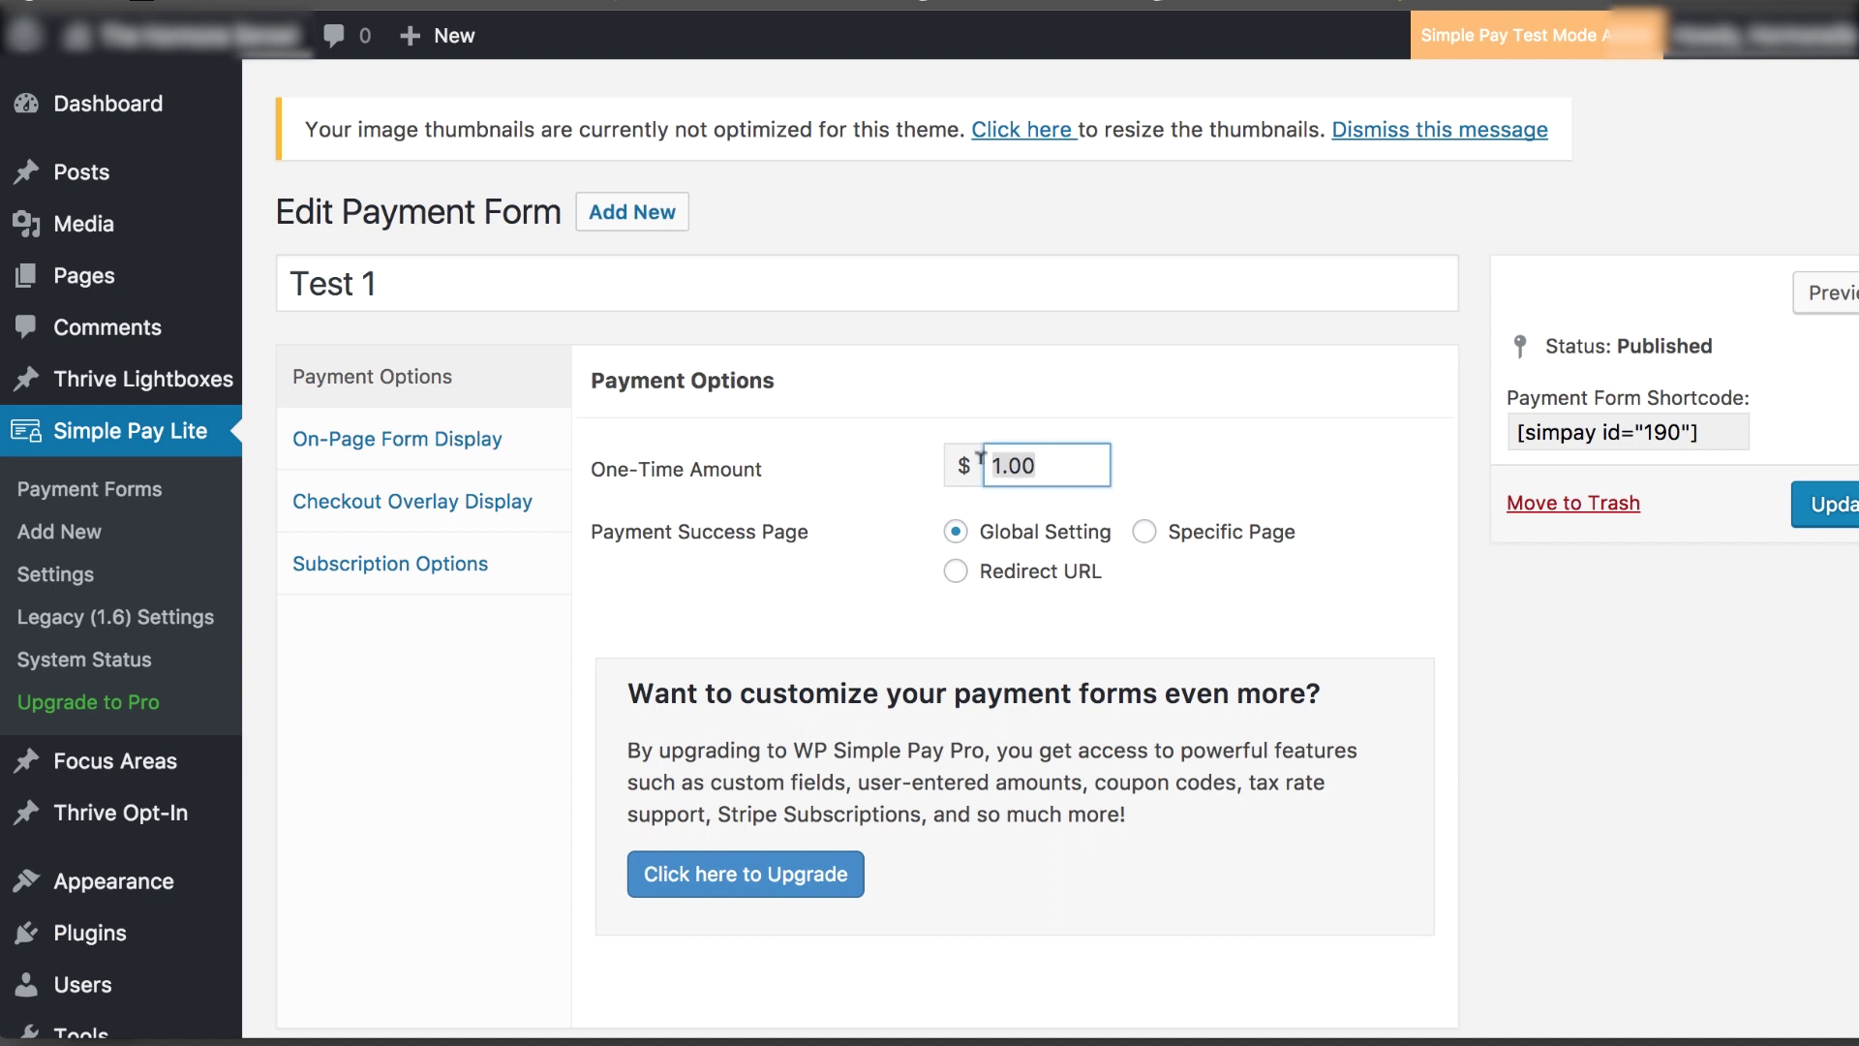
pyautogui.write('27.99')
pyautogui.click(956, 572)
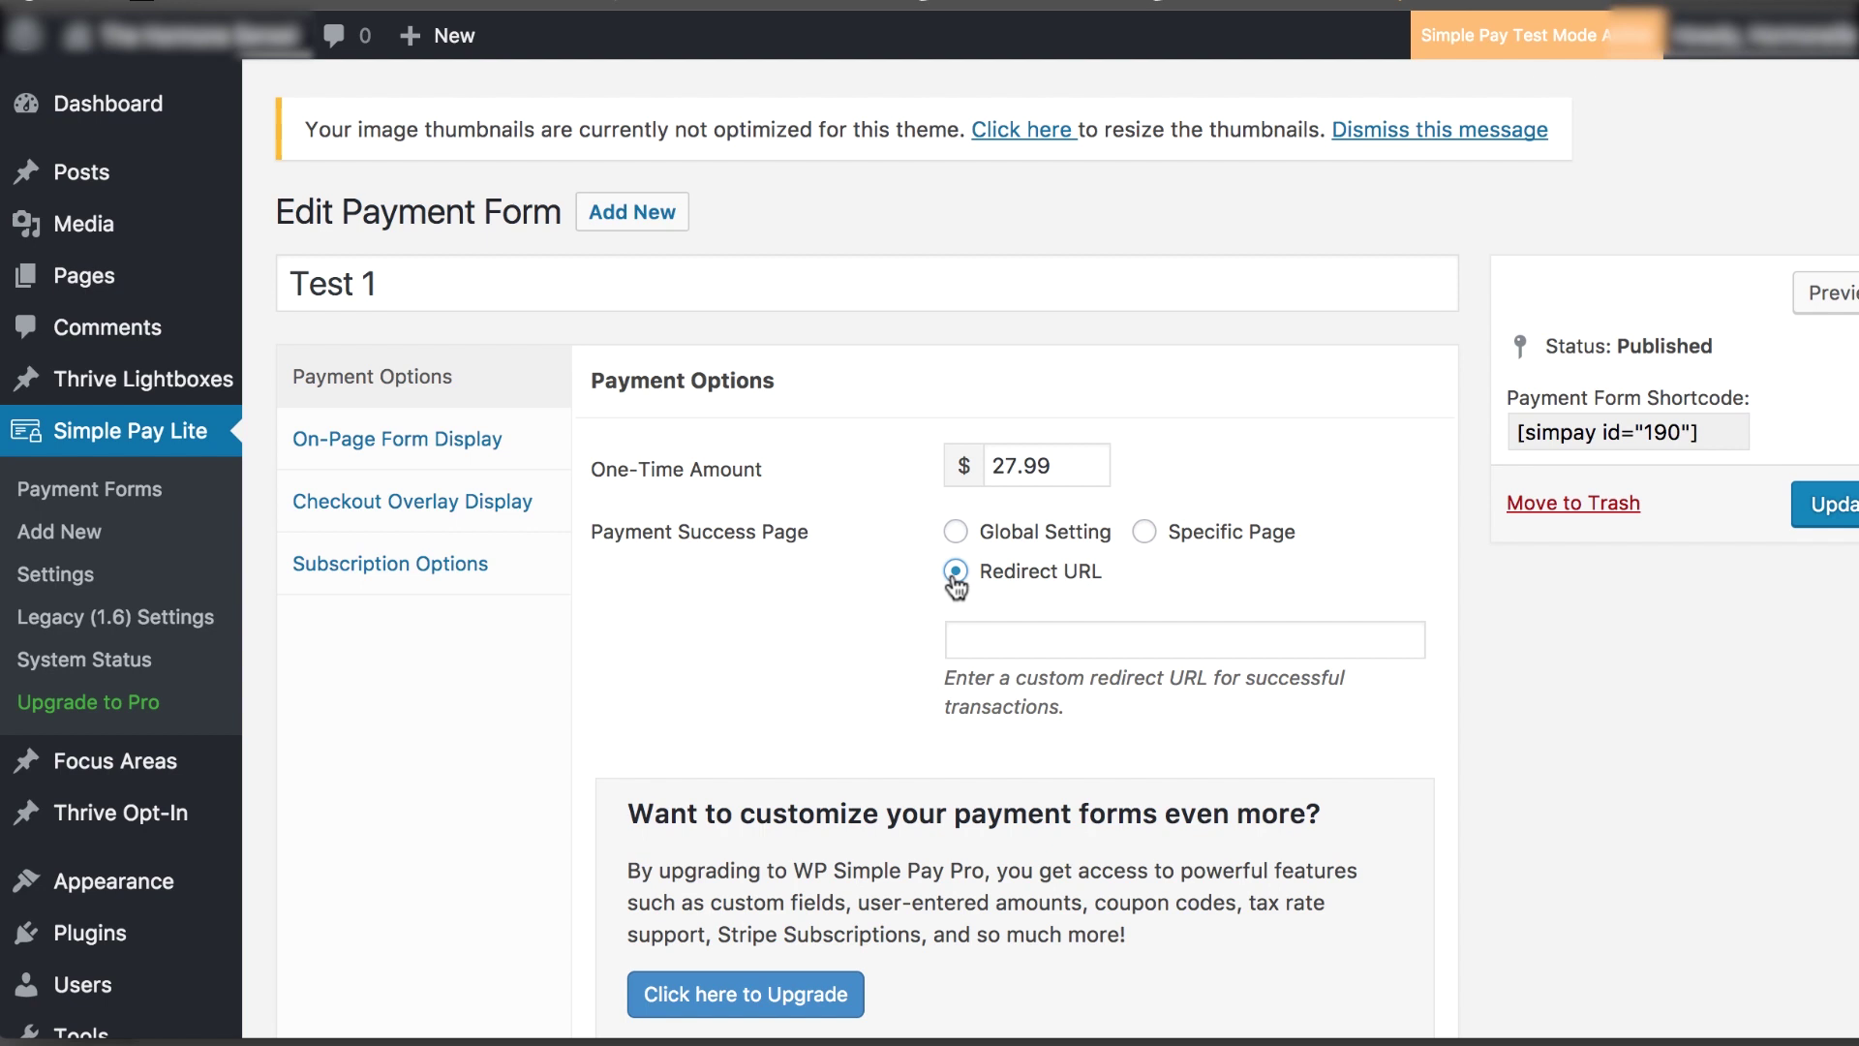
pyautogui.click(1021, 641)
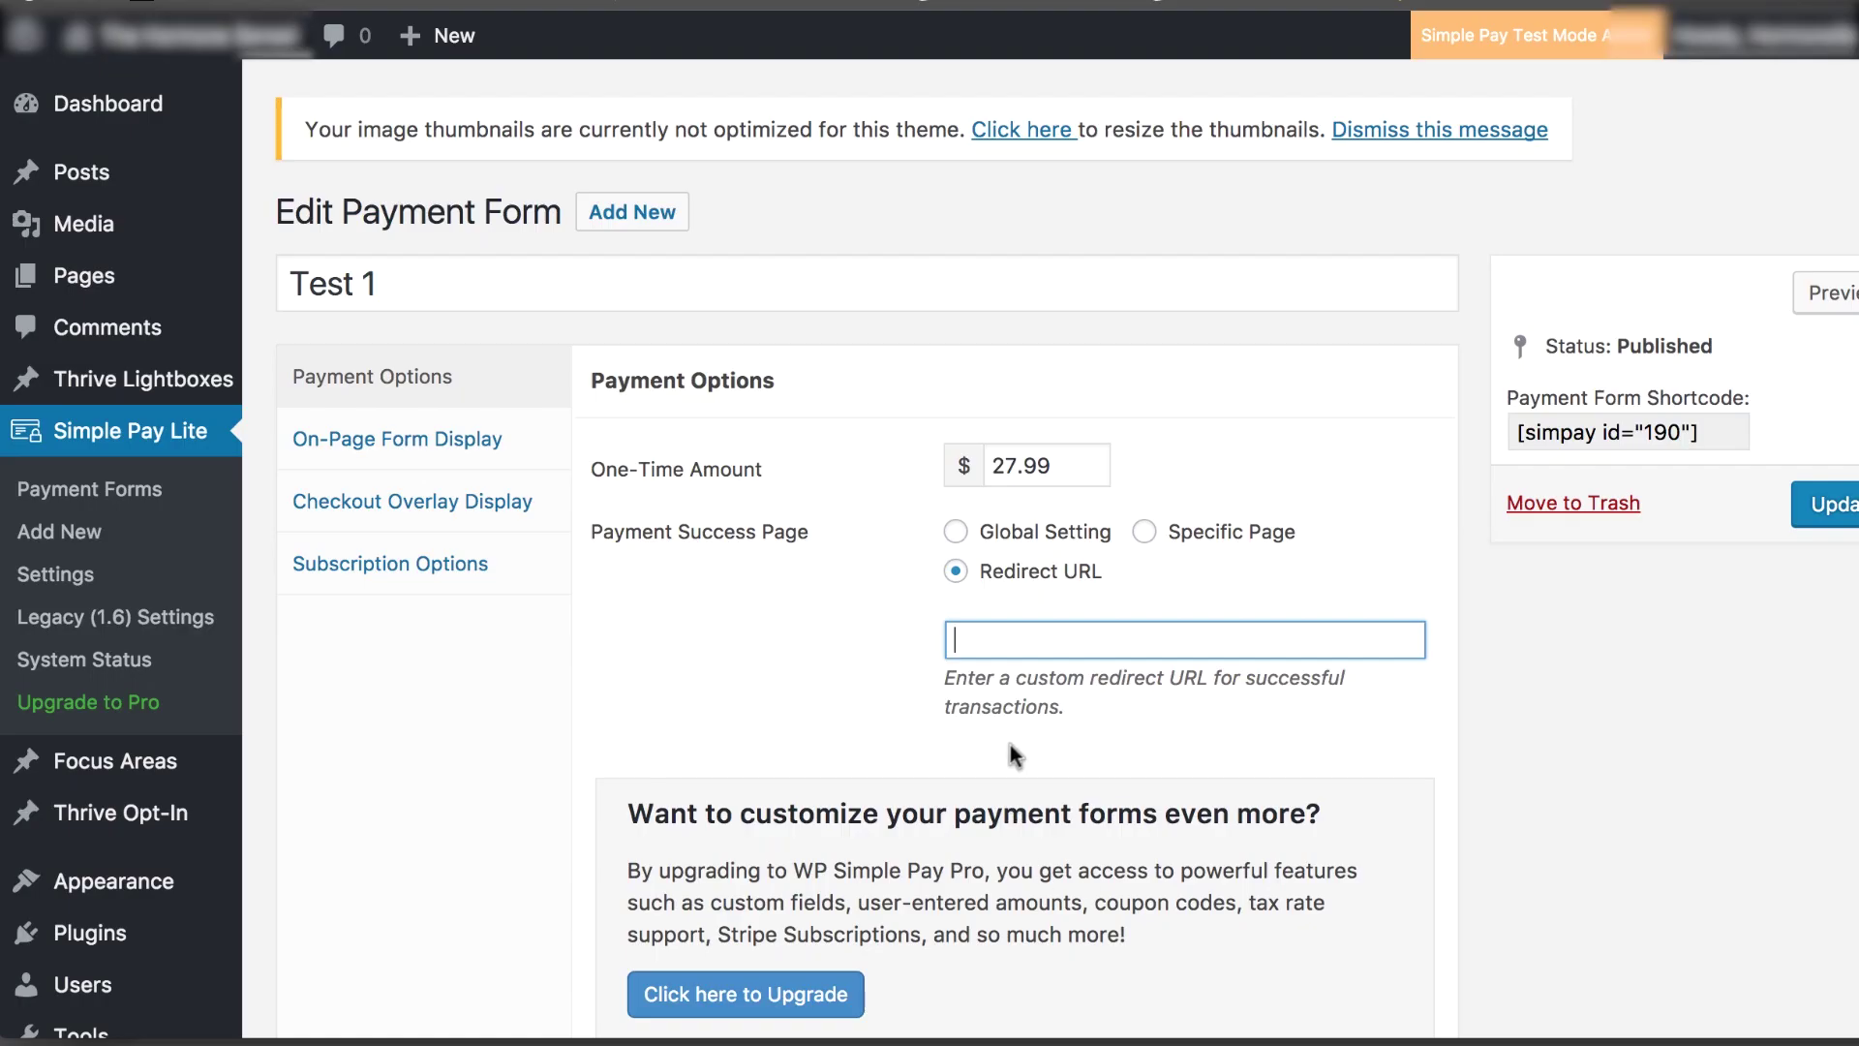
pyautogui.press('super+v')
pyautogui.click(812, 734)
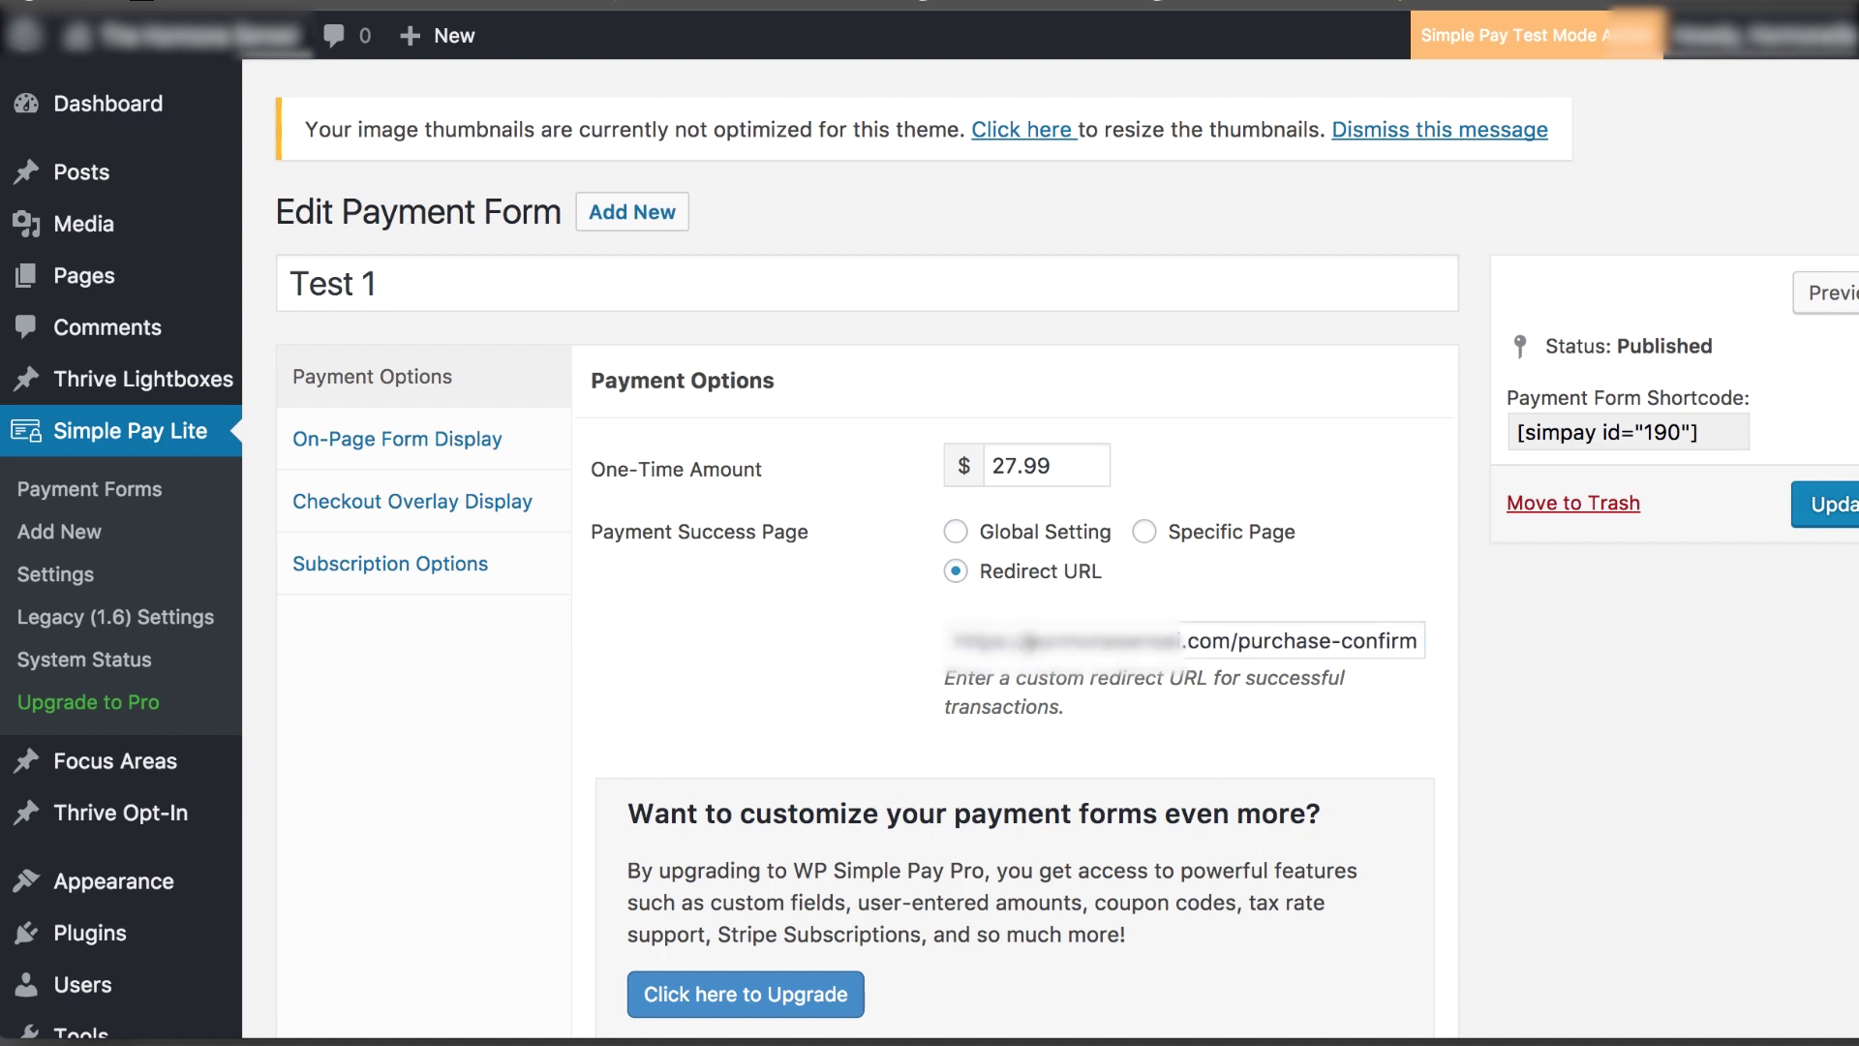
pyautogui.click(351, 448)
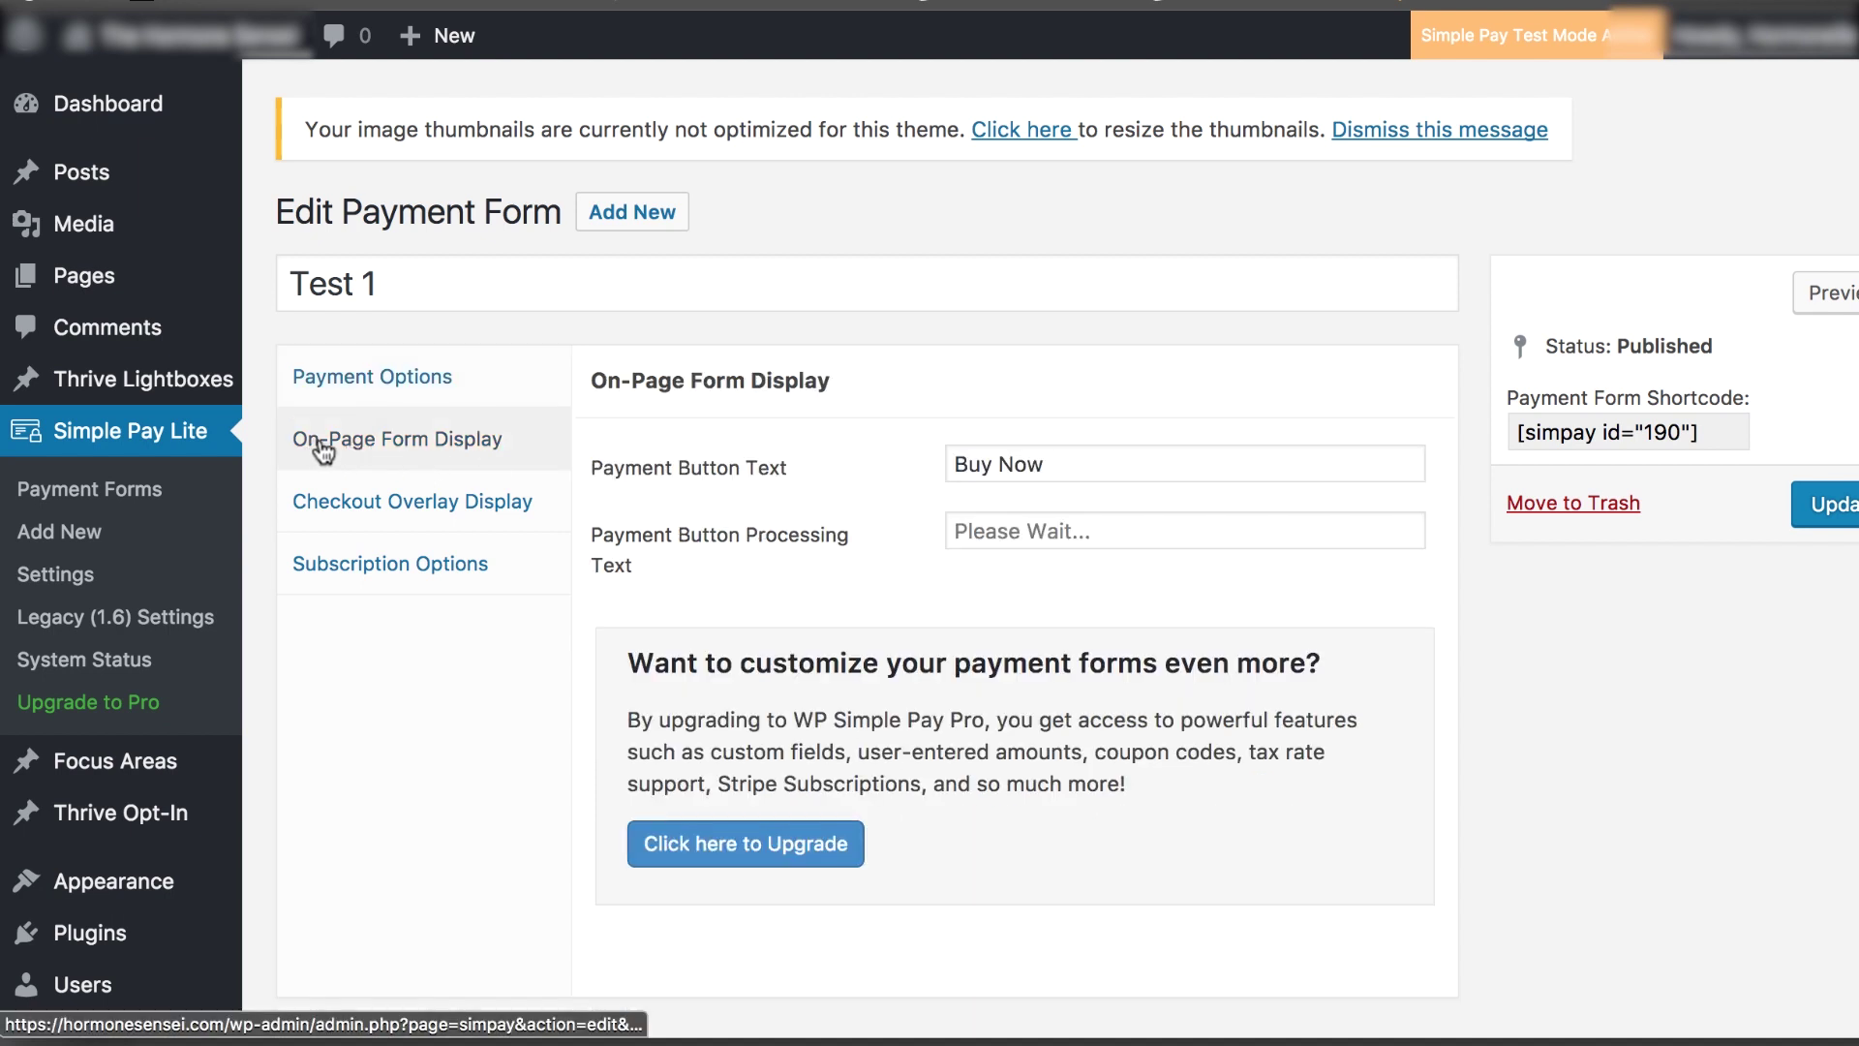
# Change the payment button text to 'Buy eBook Now', leaving the processing text unchanged
pyautogui.click(981, 463)
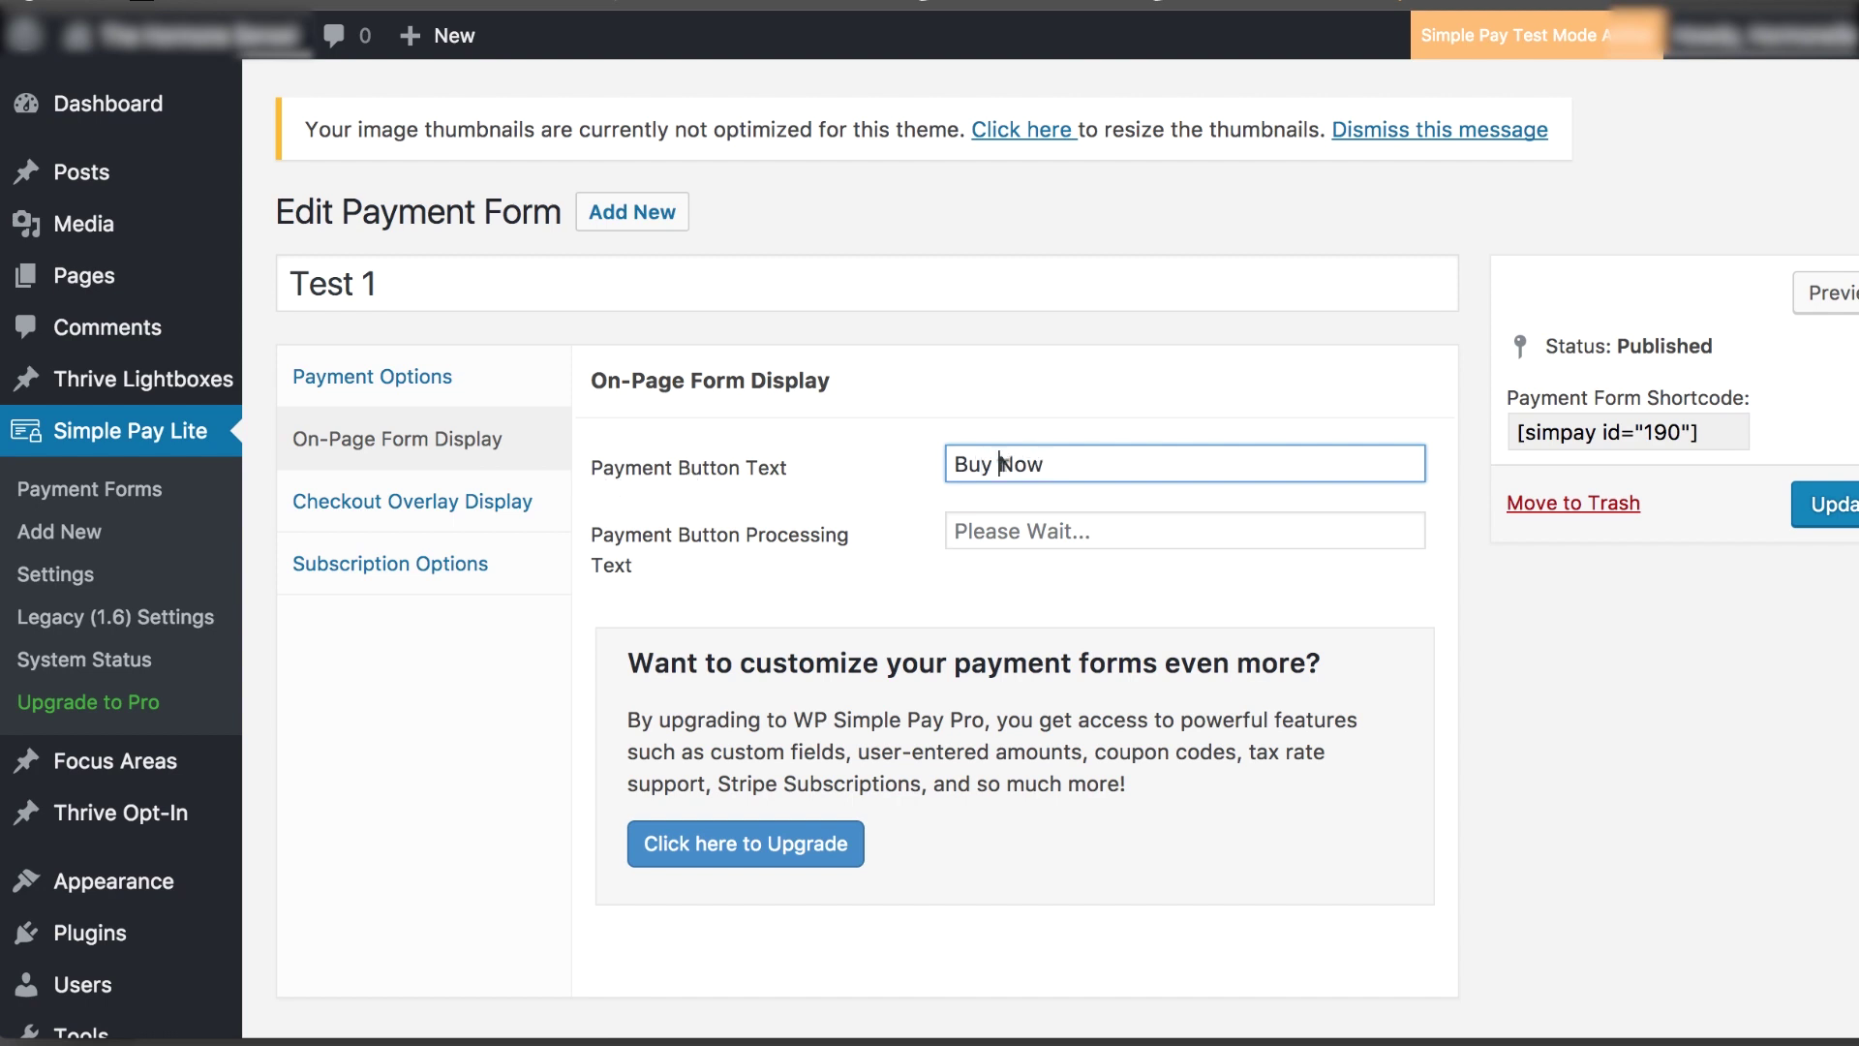
pyautogui.doubleClick(1001, 464)
pyautogui.write('eBook Now')
pyautogui.click(1101, 528)
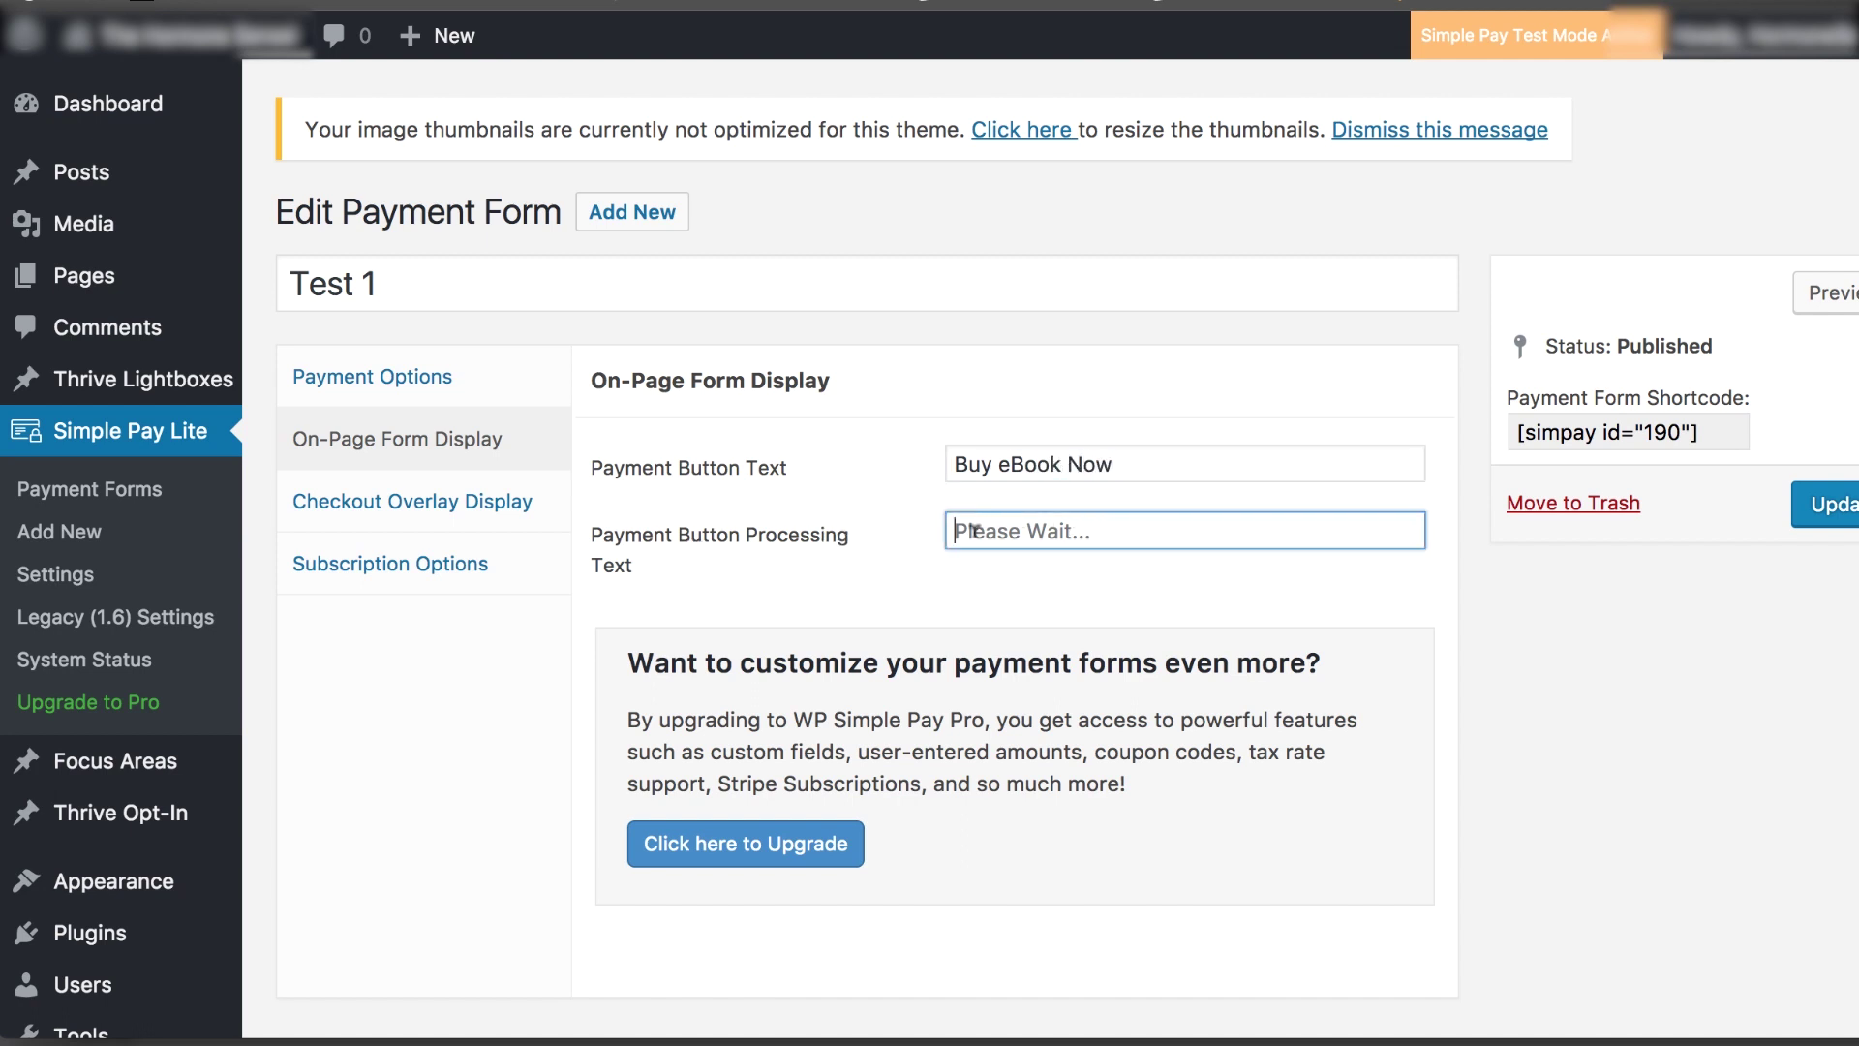
pyautogui.click(793, 545)
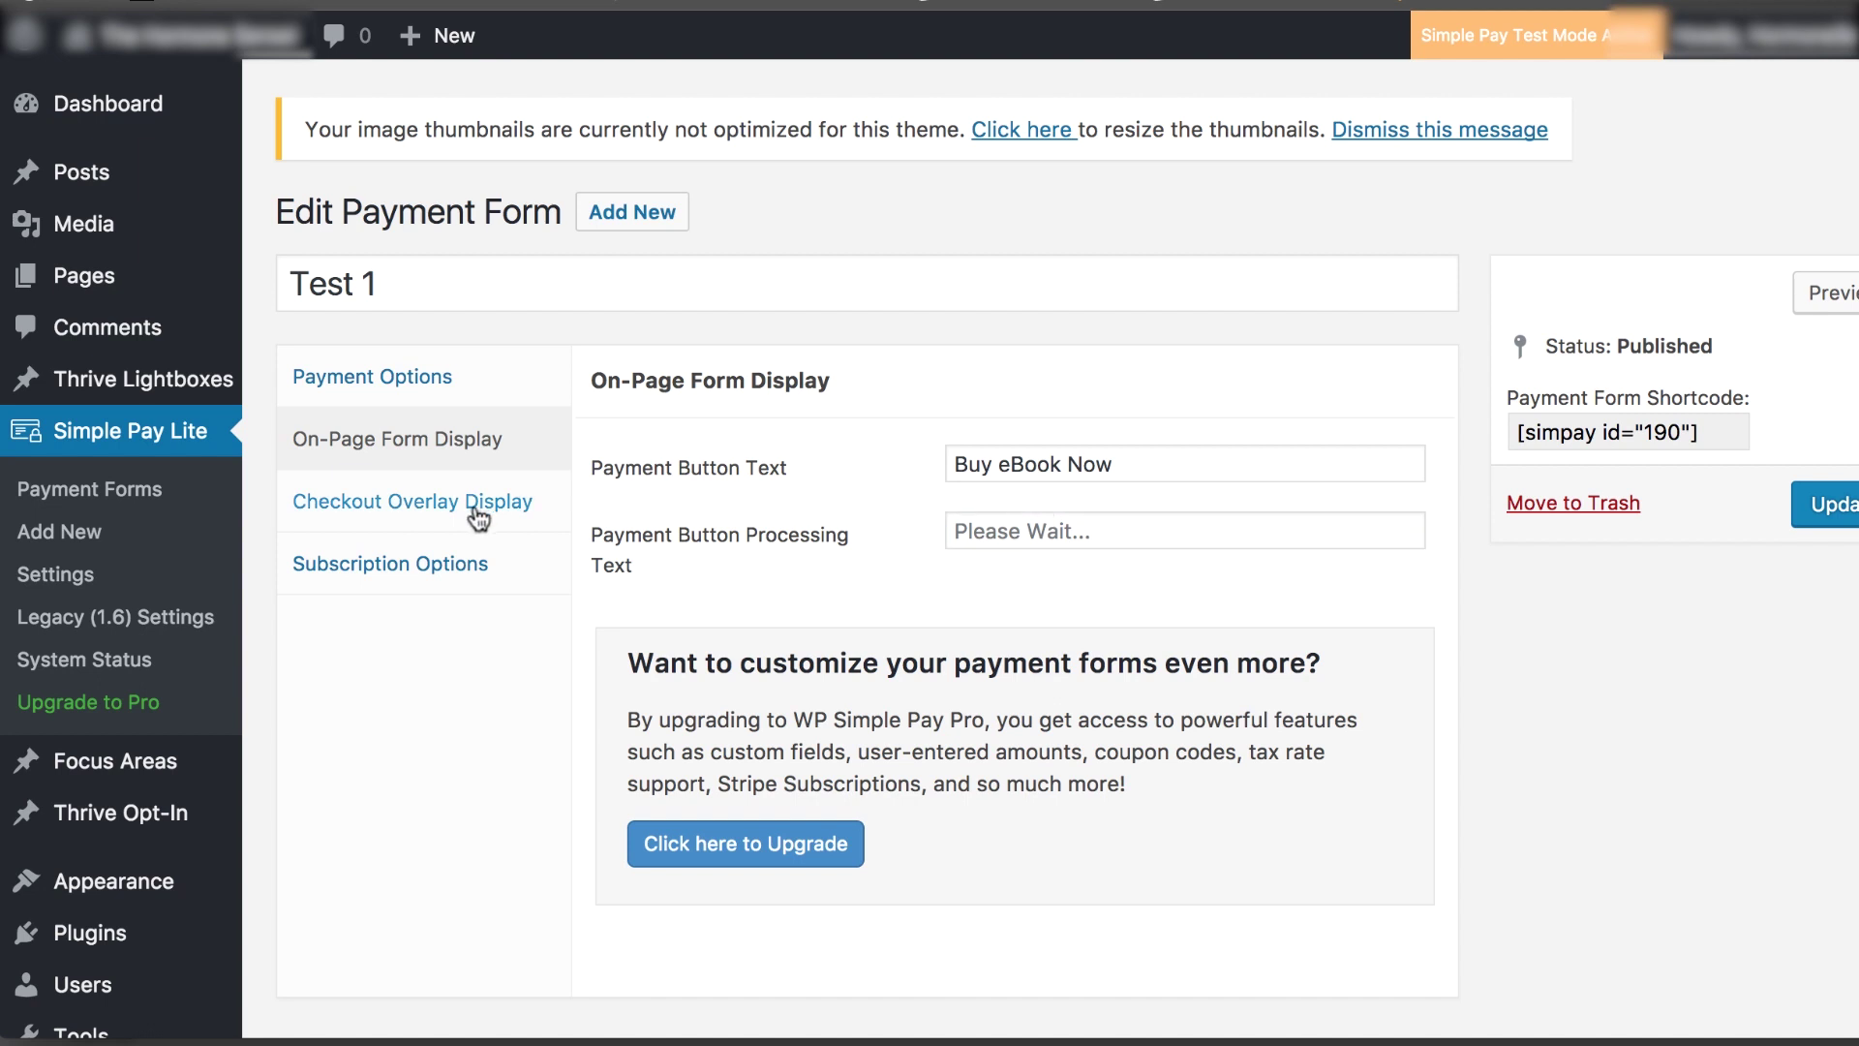
pyautogui.click(410, 501)
# Set the overlay company name to 'AcroYoga Matt' and item description to 'AcroYoga Fundamentals eBook'
pyautogui.scroll(-3, 706, 591)
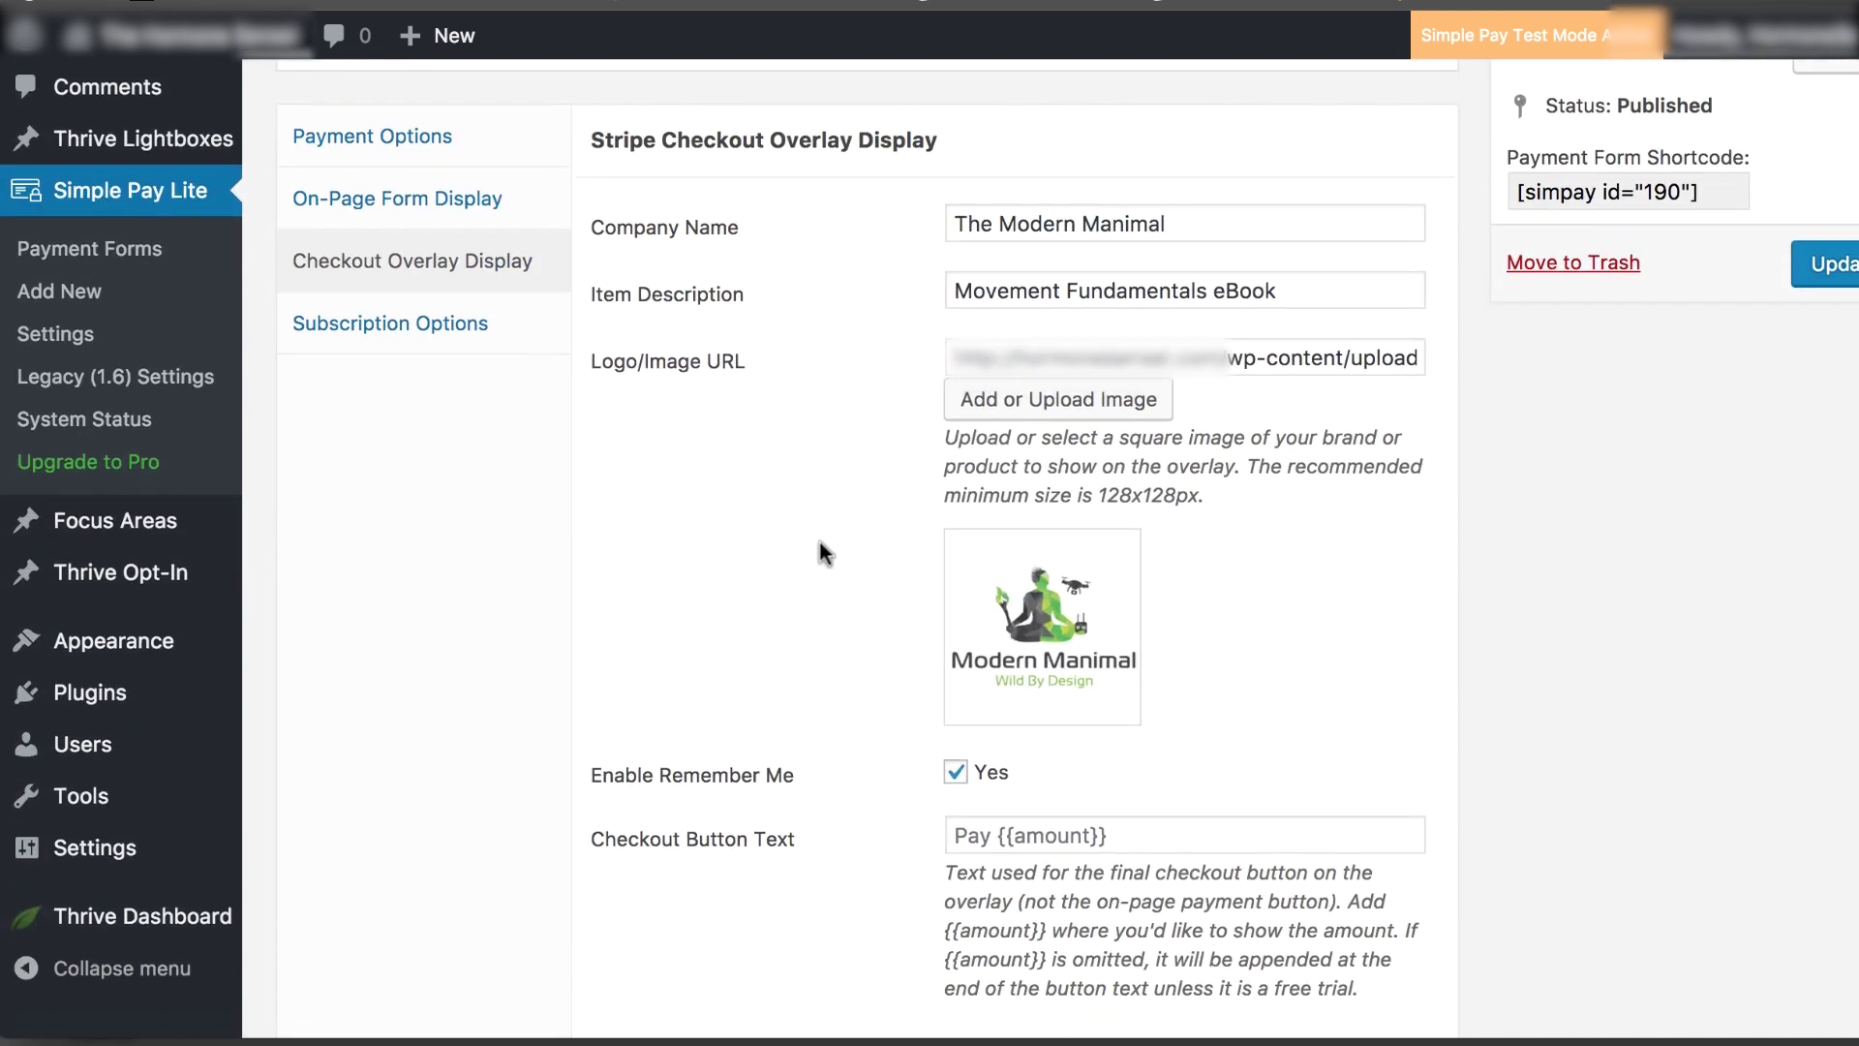
pyautogui.click(741, 211)
pyautogui.press('super+a')
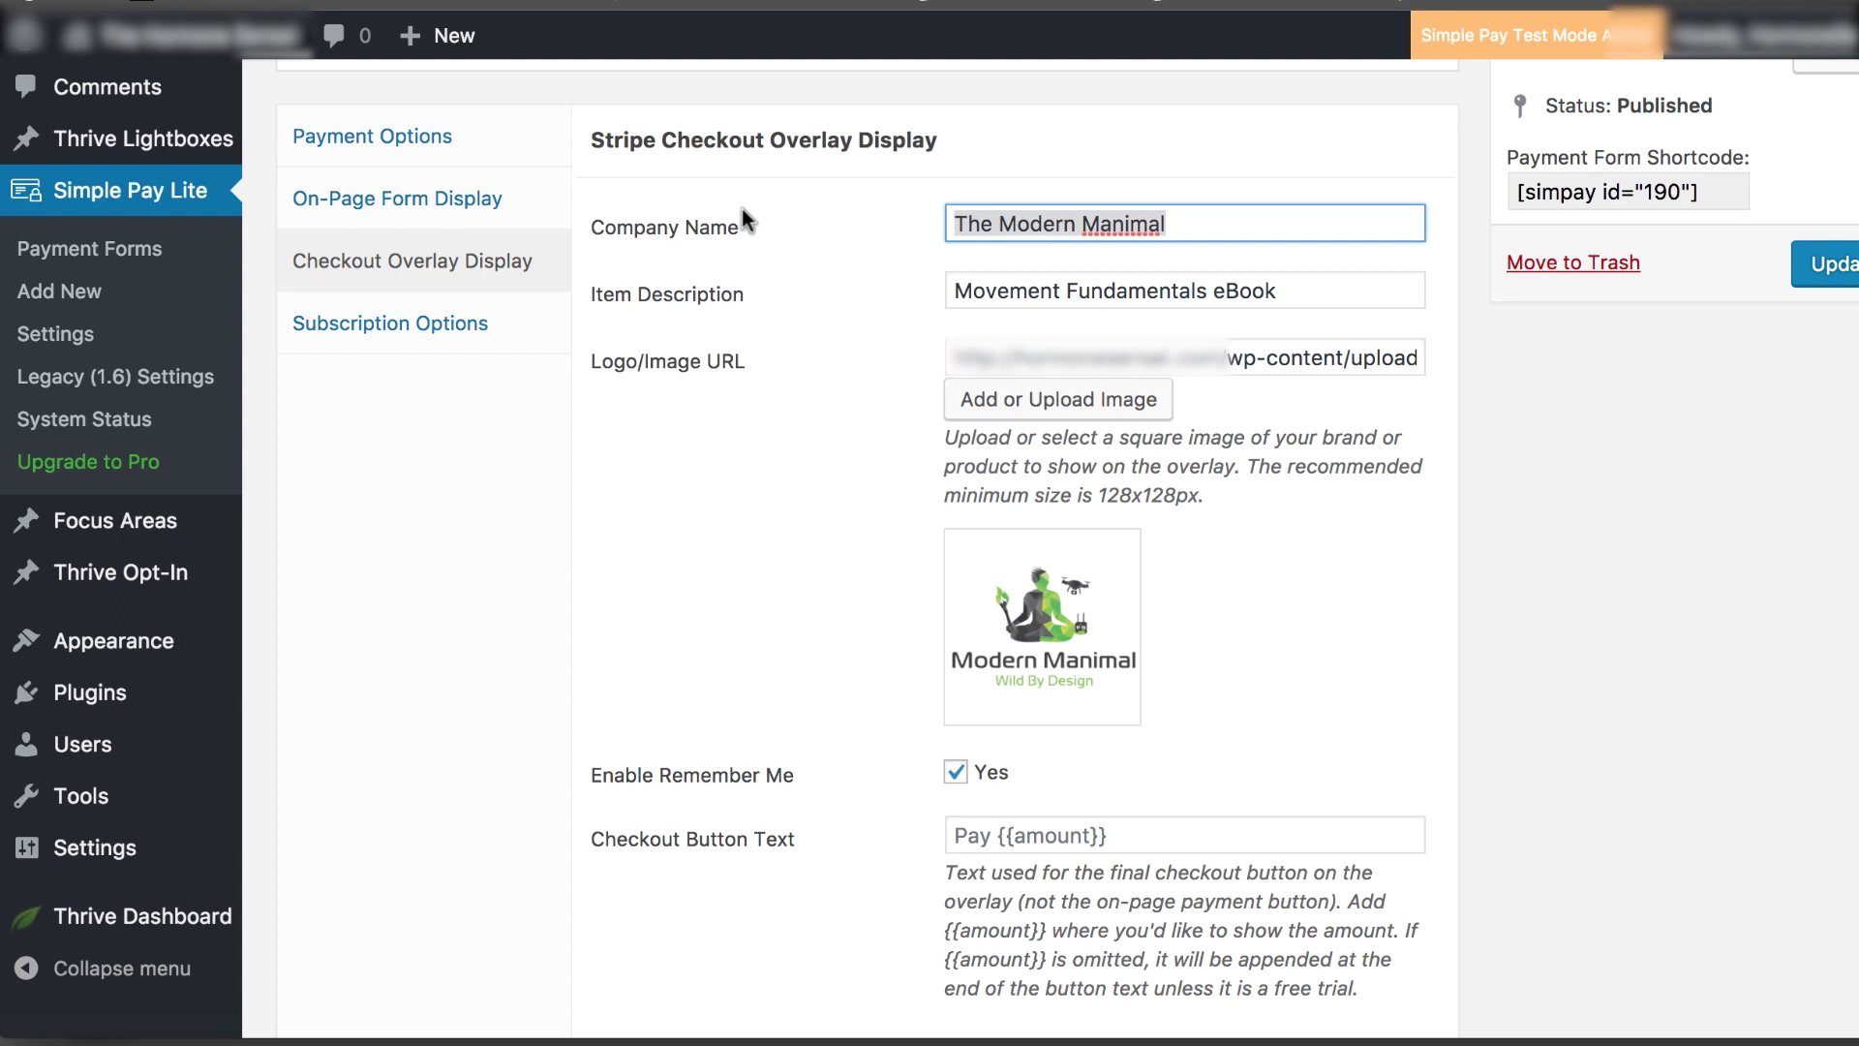
pyautogui.write('AcroYoga Matt')
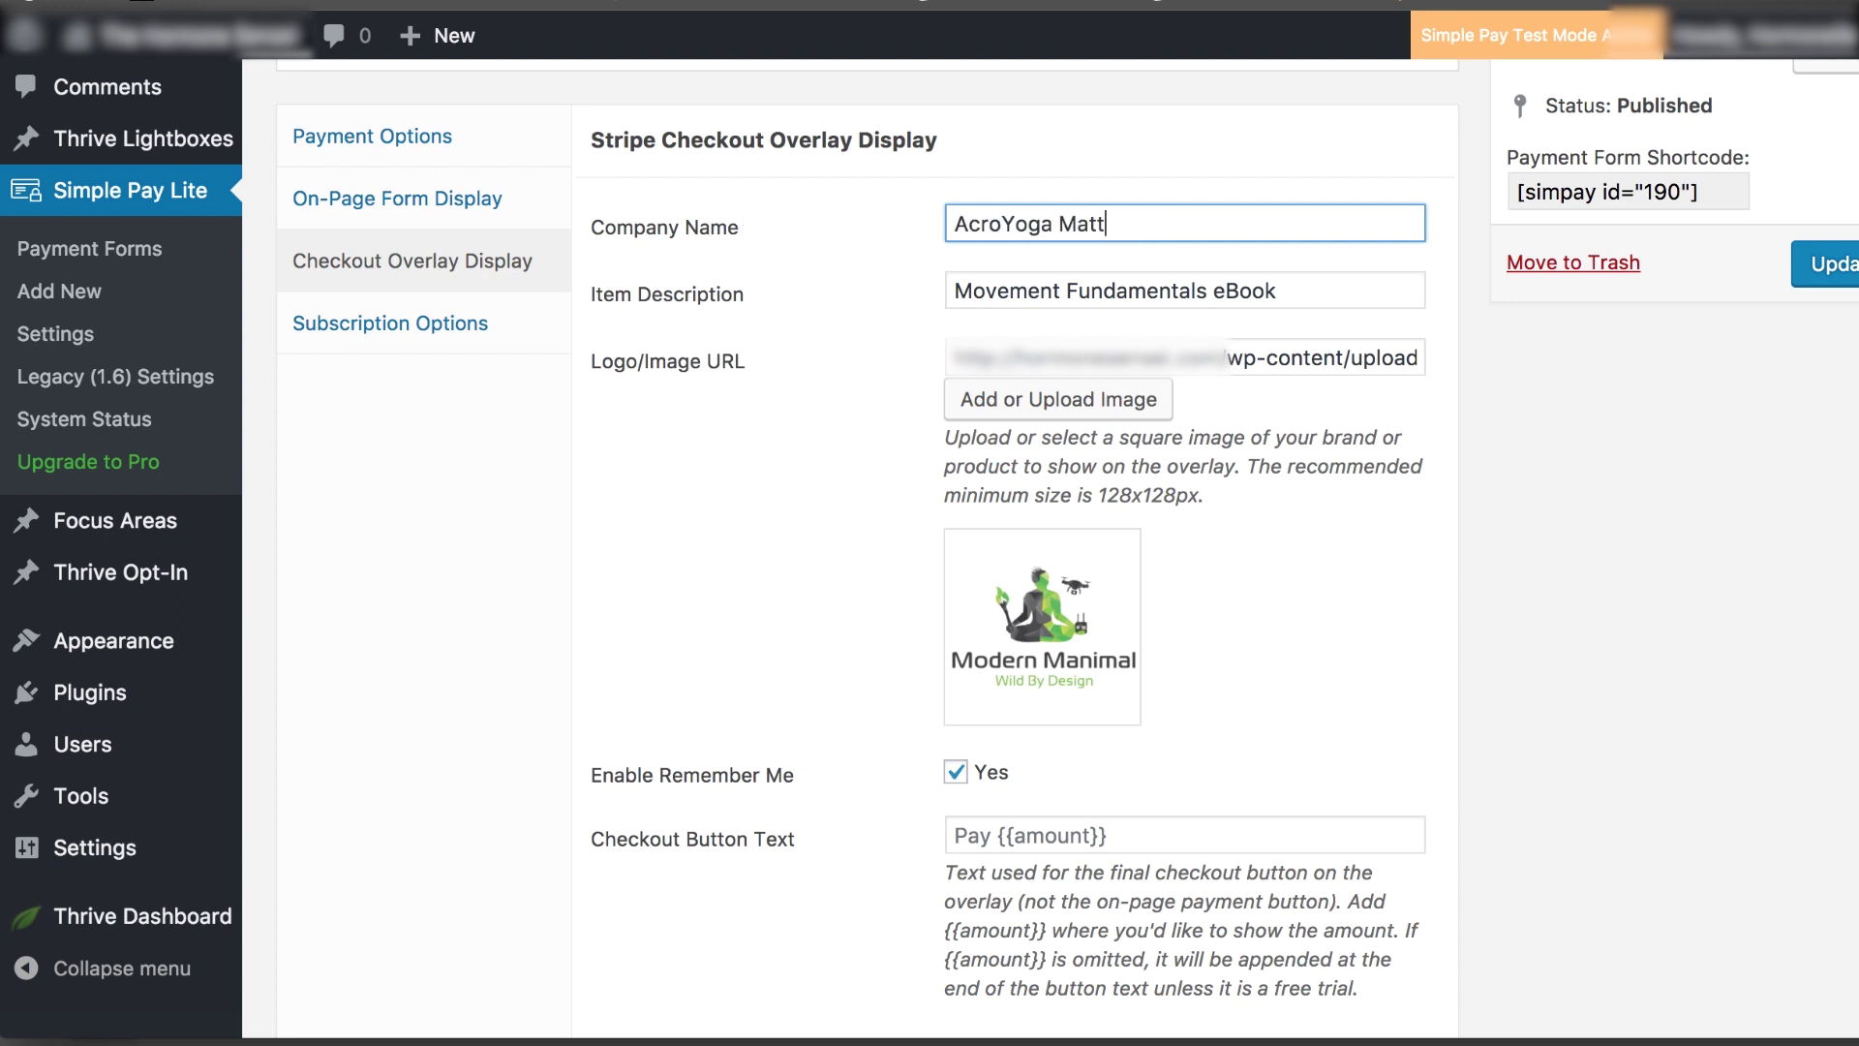
pyautogui.doubleClick(1016, 291)
pyautogui.write('Ac')
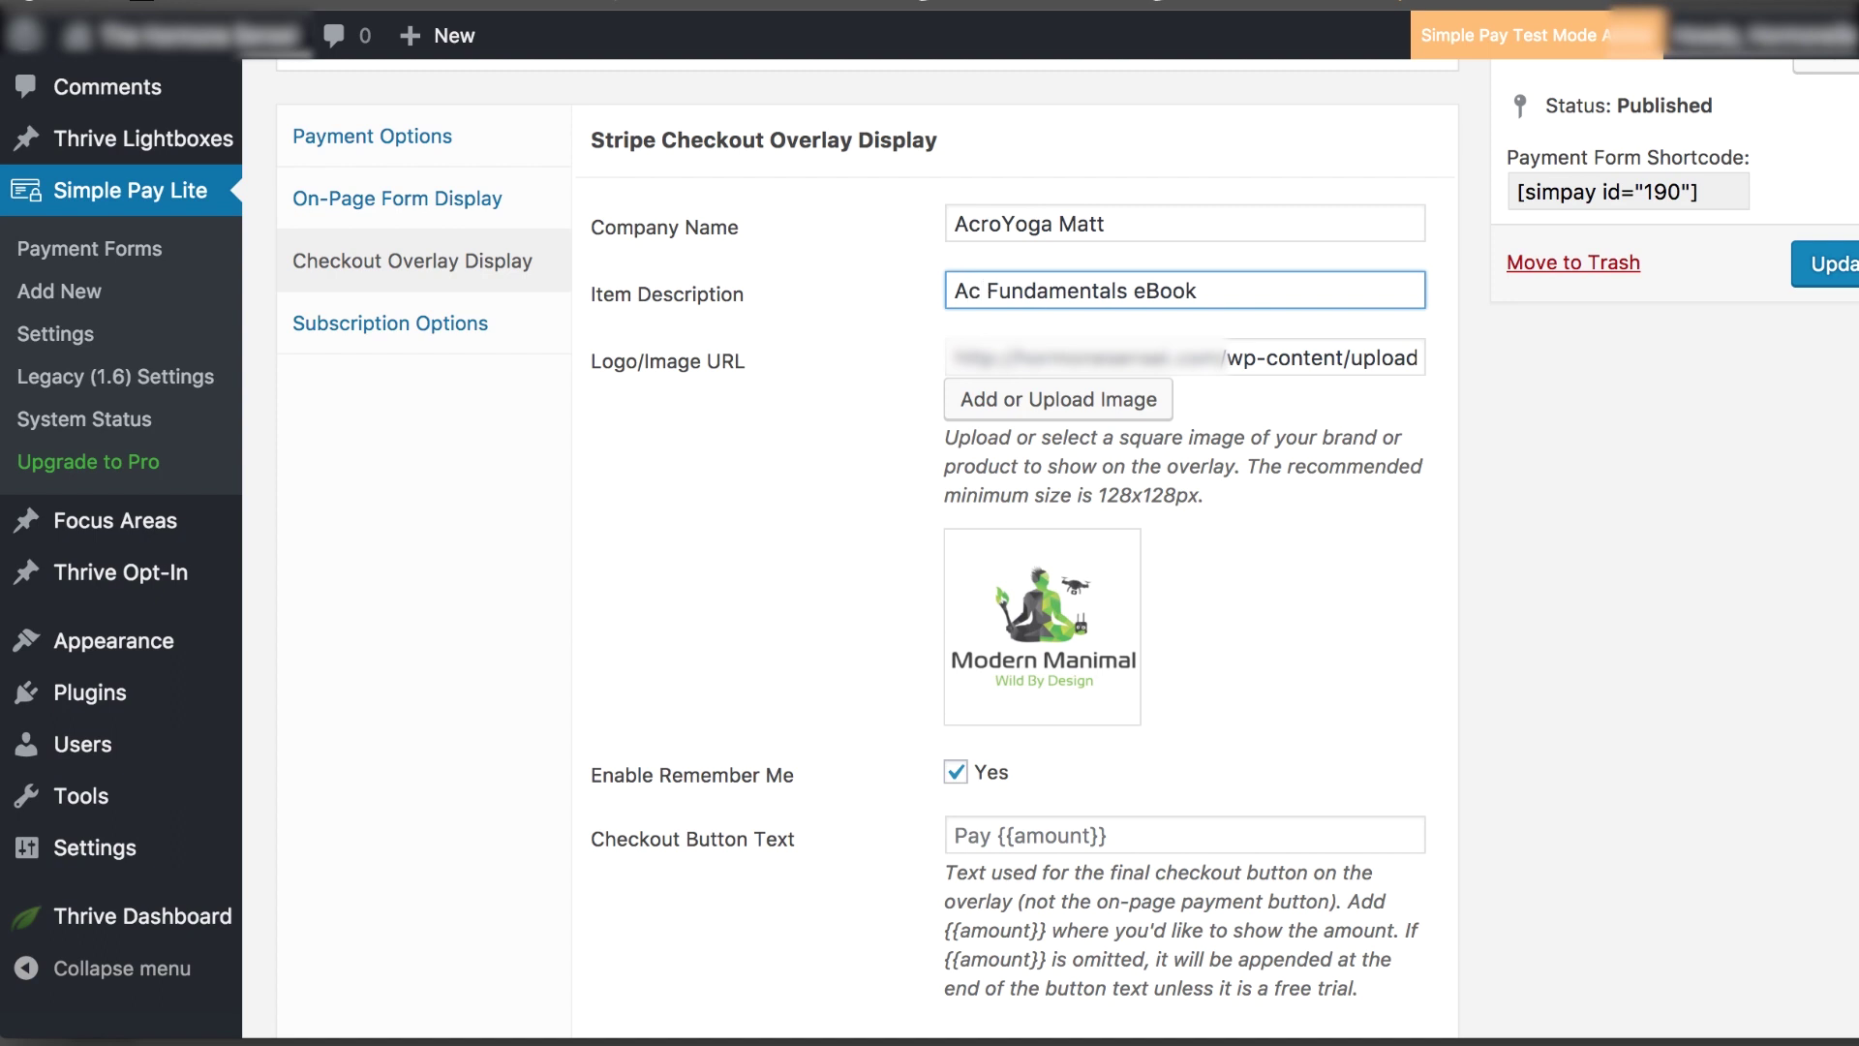
pyautogui.write('roYo')
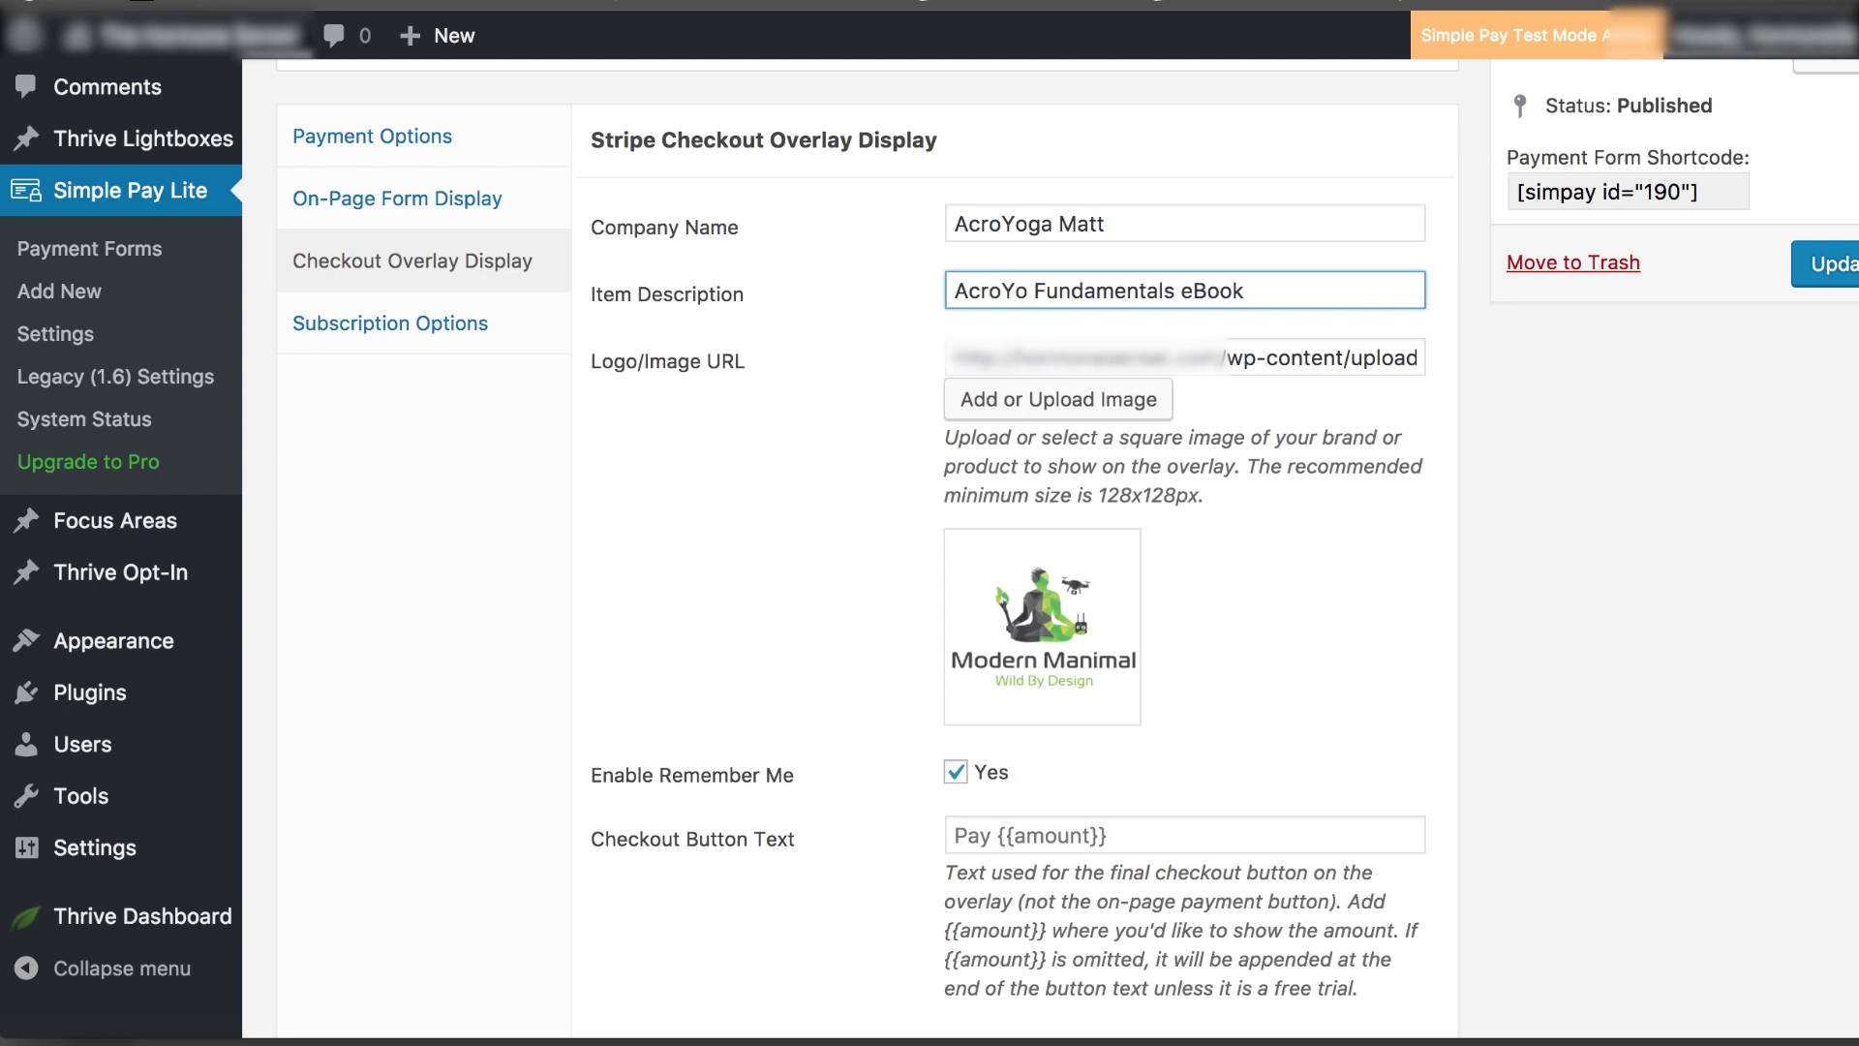
pyautogui.write('ga')
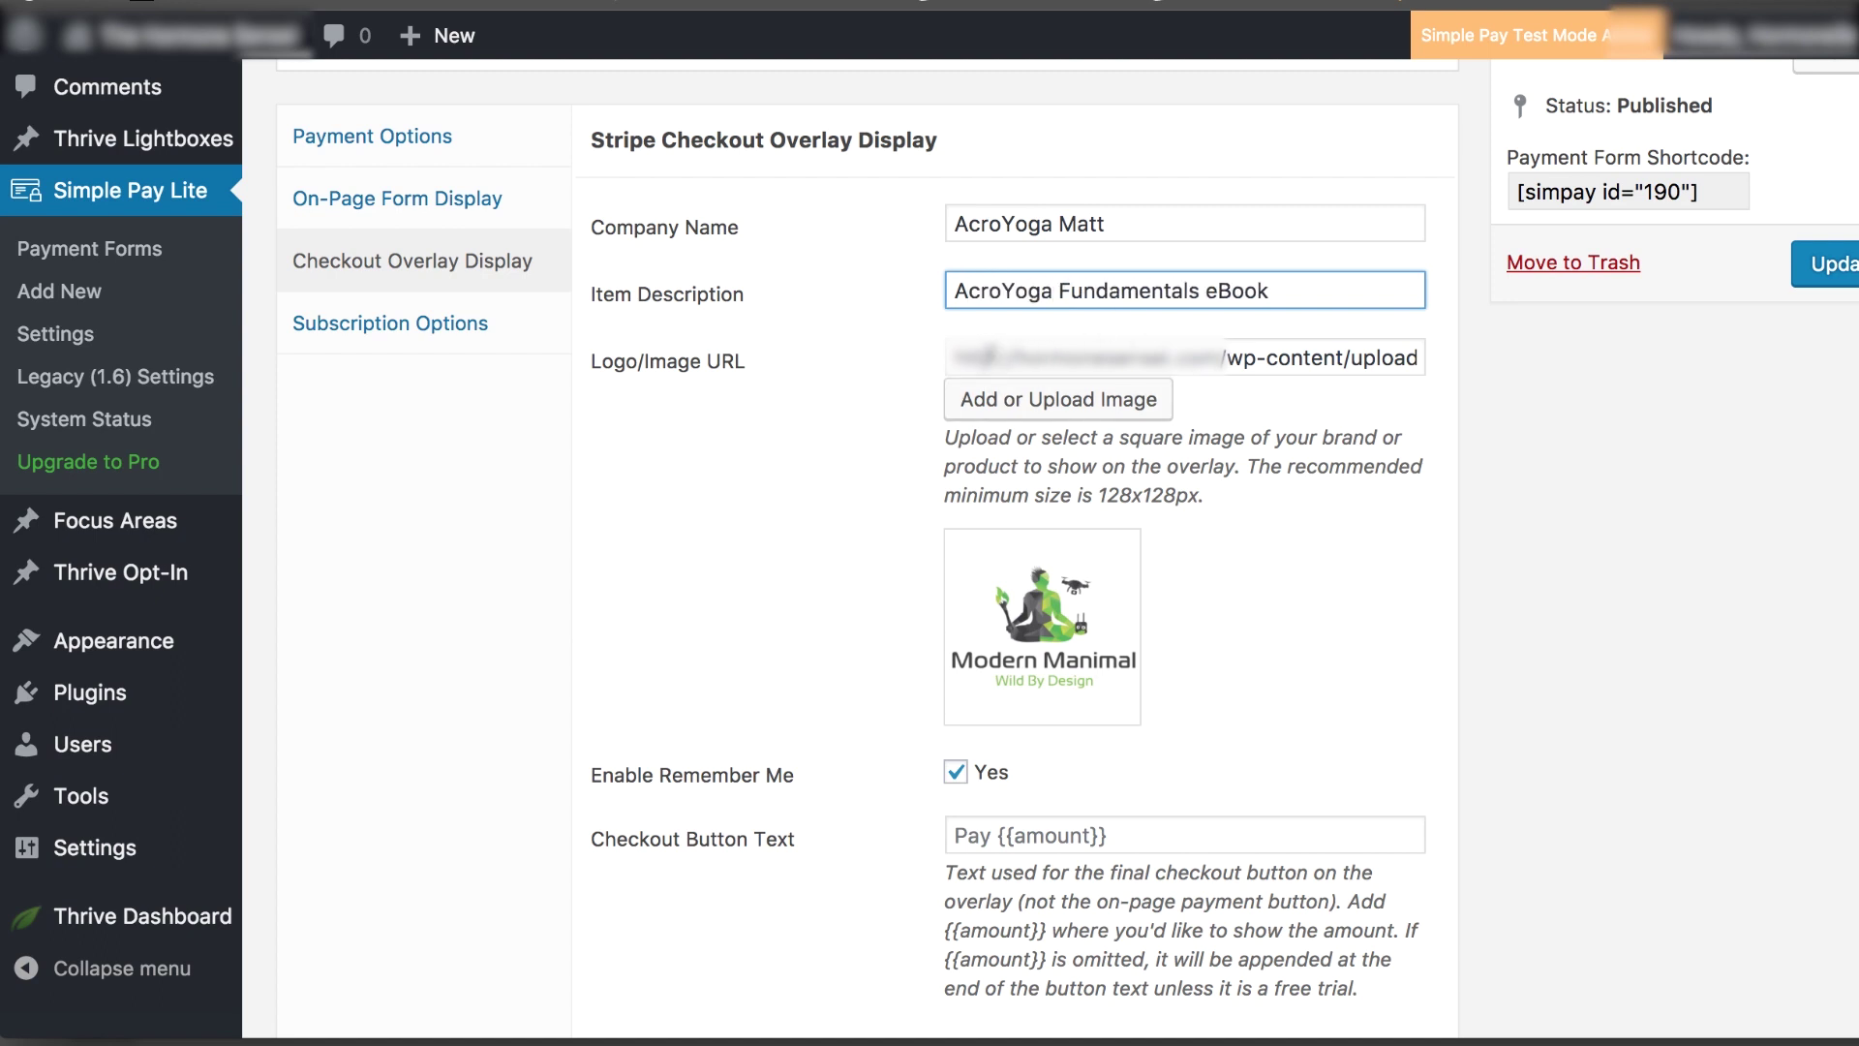
pyautogui.click(988, 349)
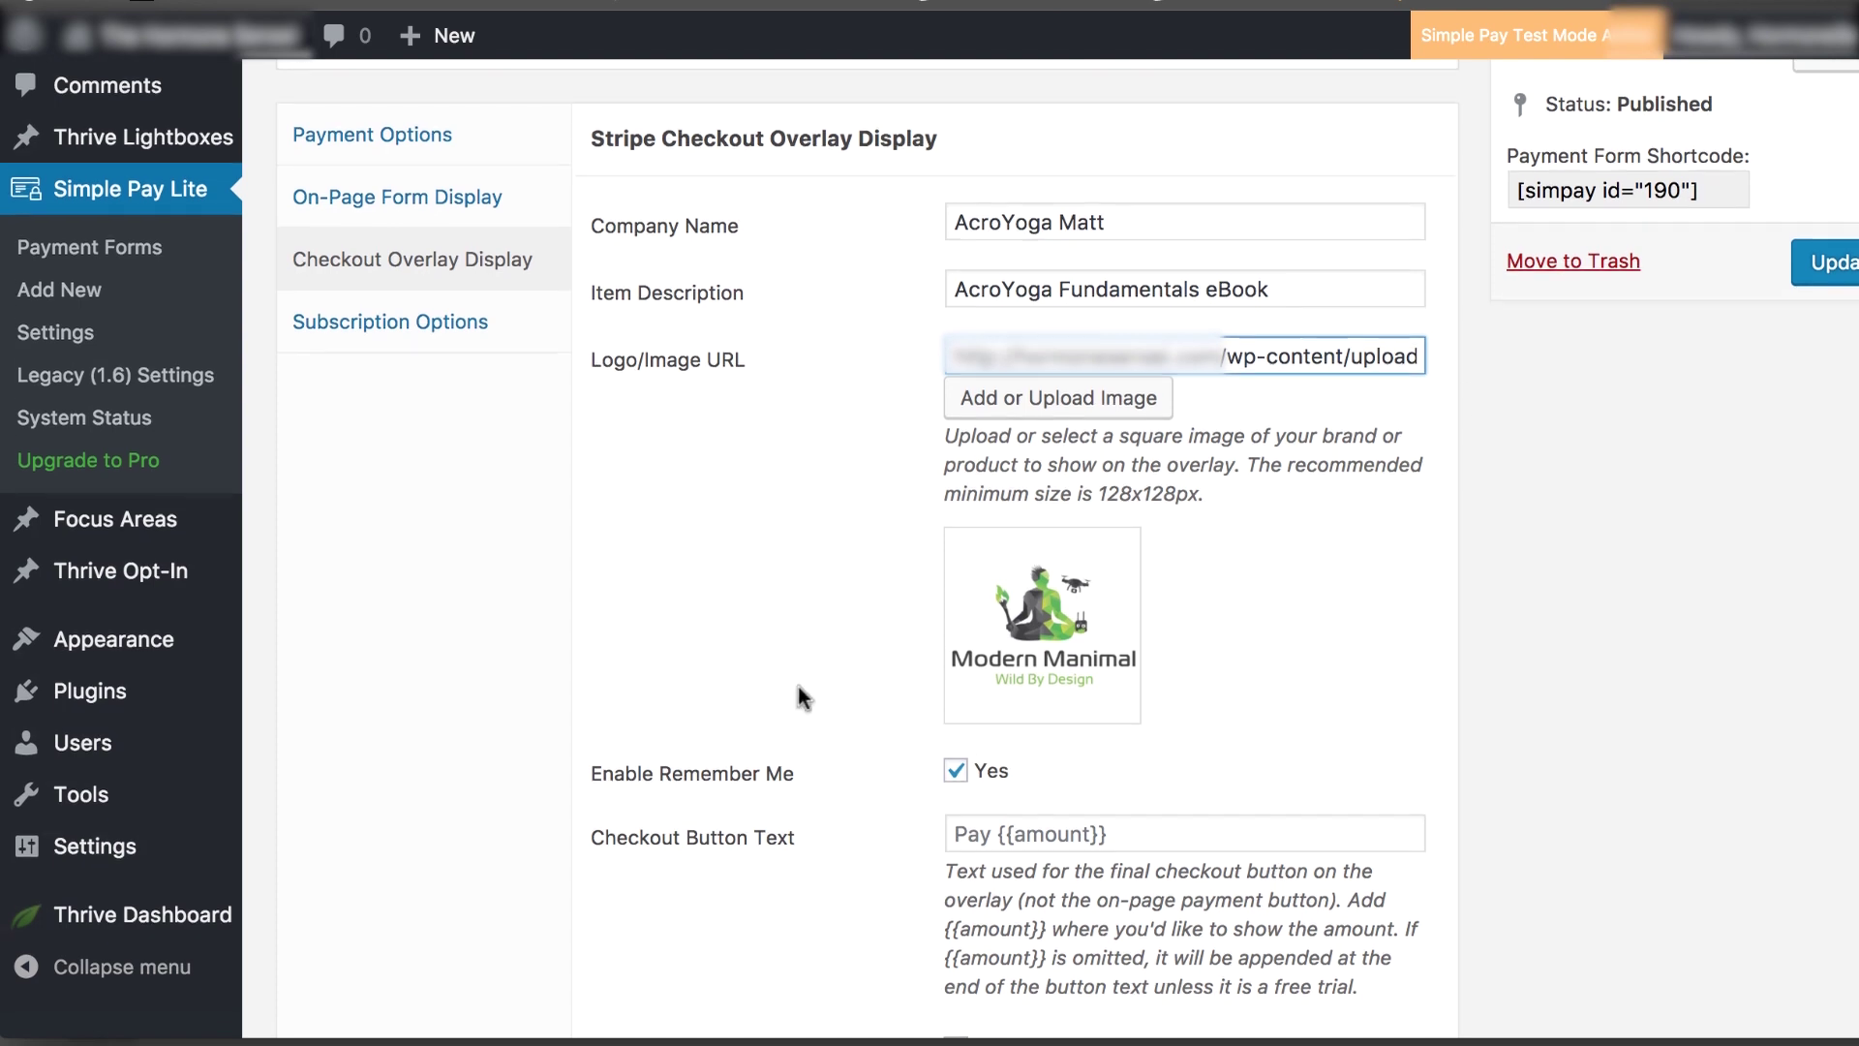
# Review the remaining overlay and subscription options, then update the Test 1 form
pyautogui.scroll(-8, 798, 687)
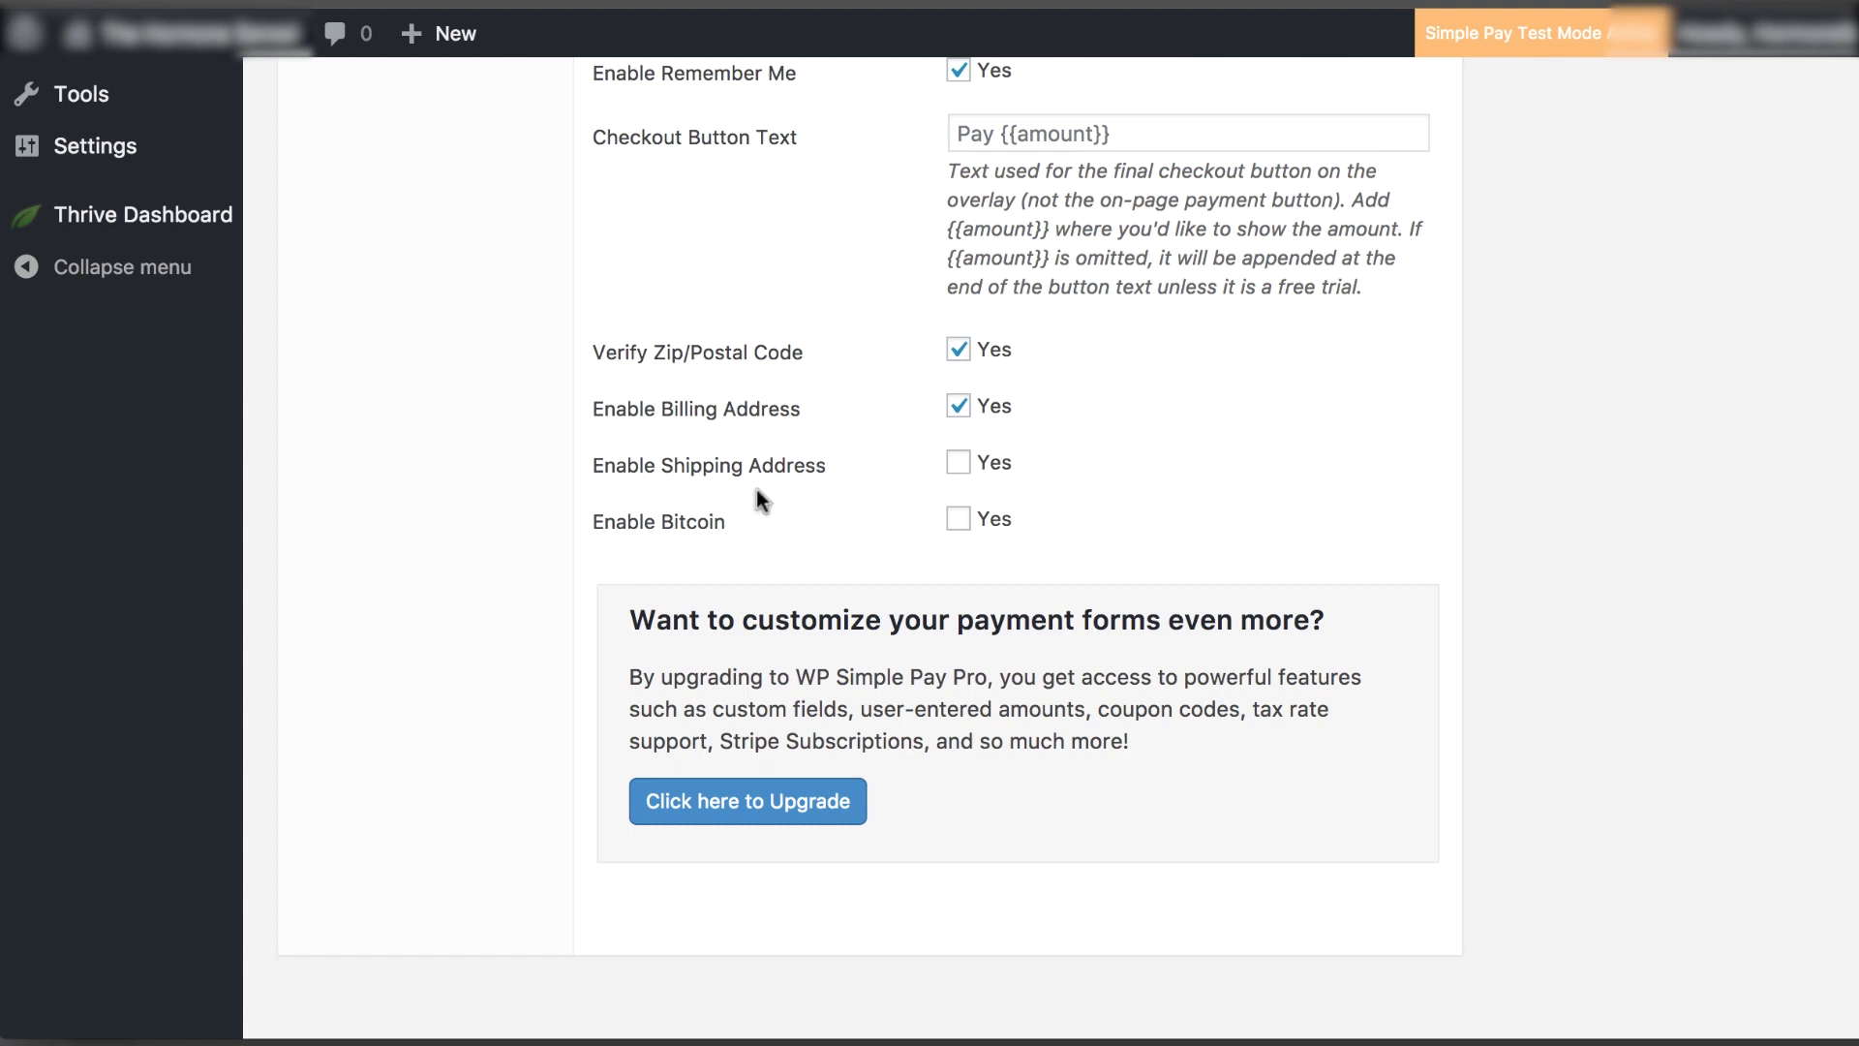
pyautogui.scroll(6, 823, 557)
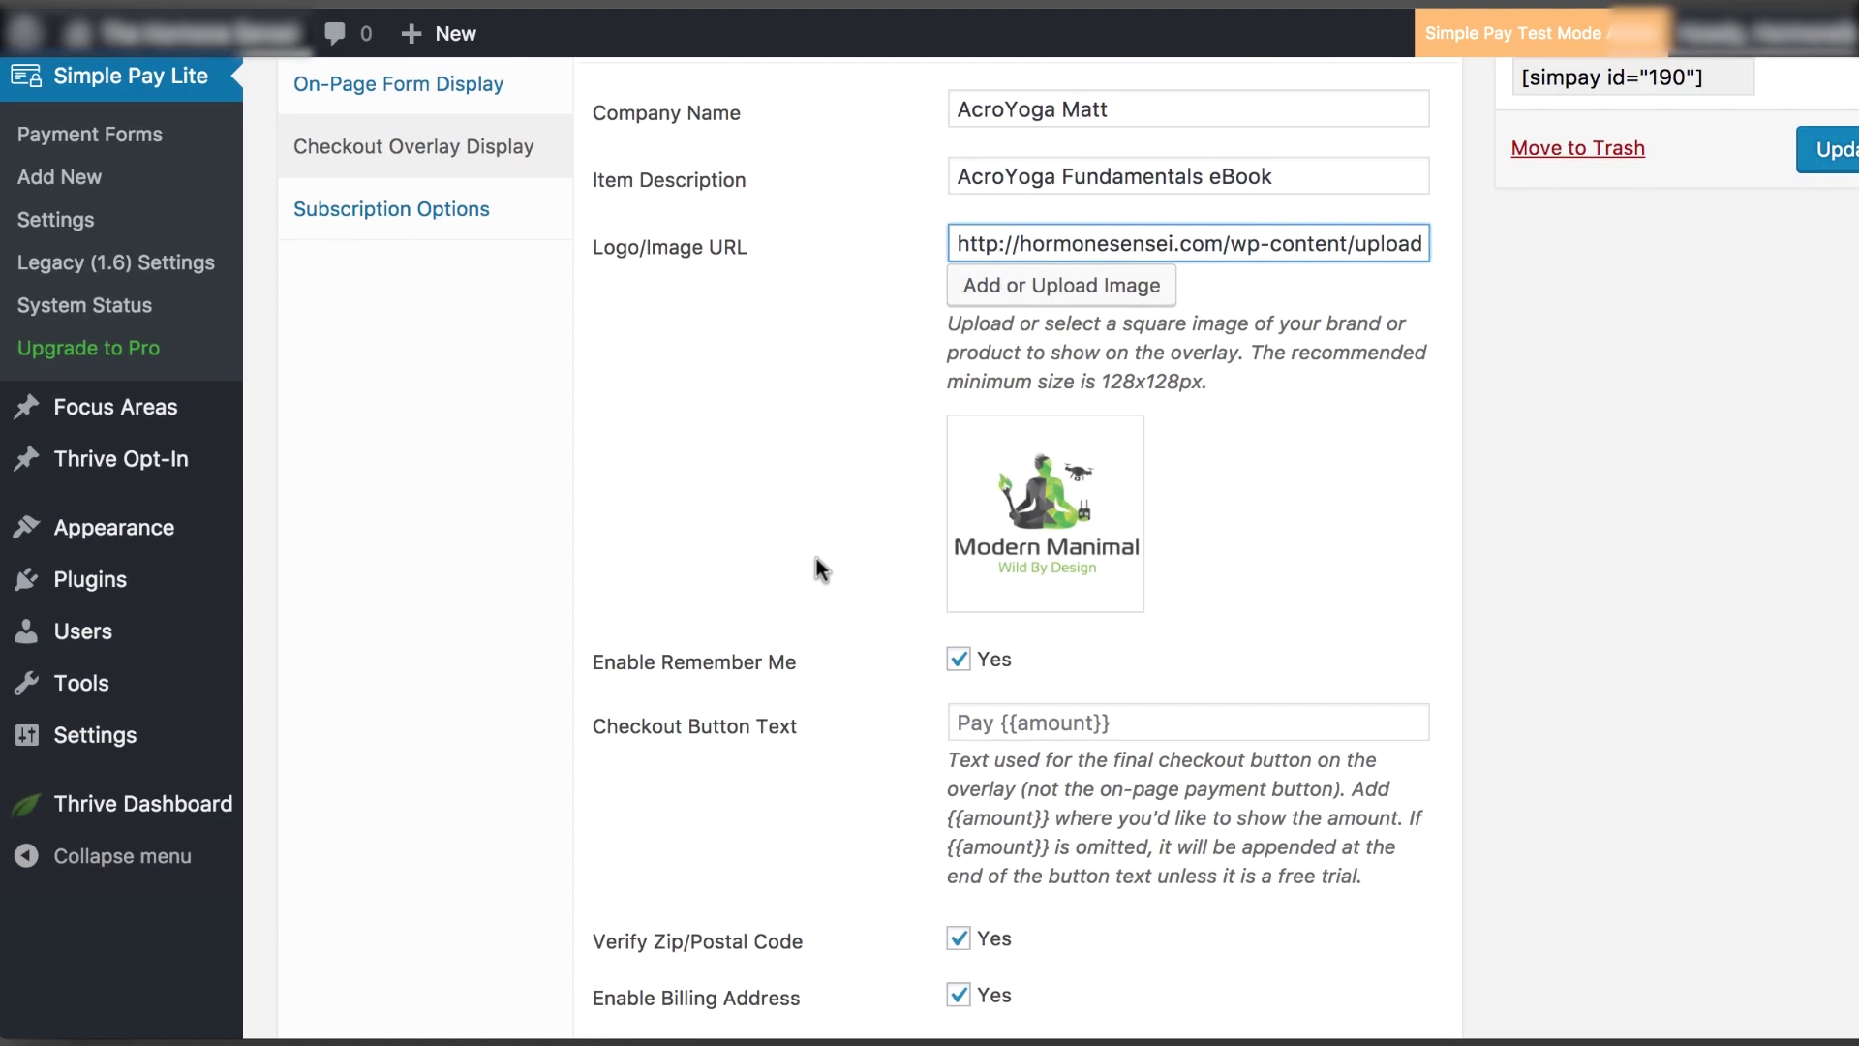
pyautogui.scroll(2, 816, 558)
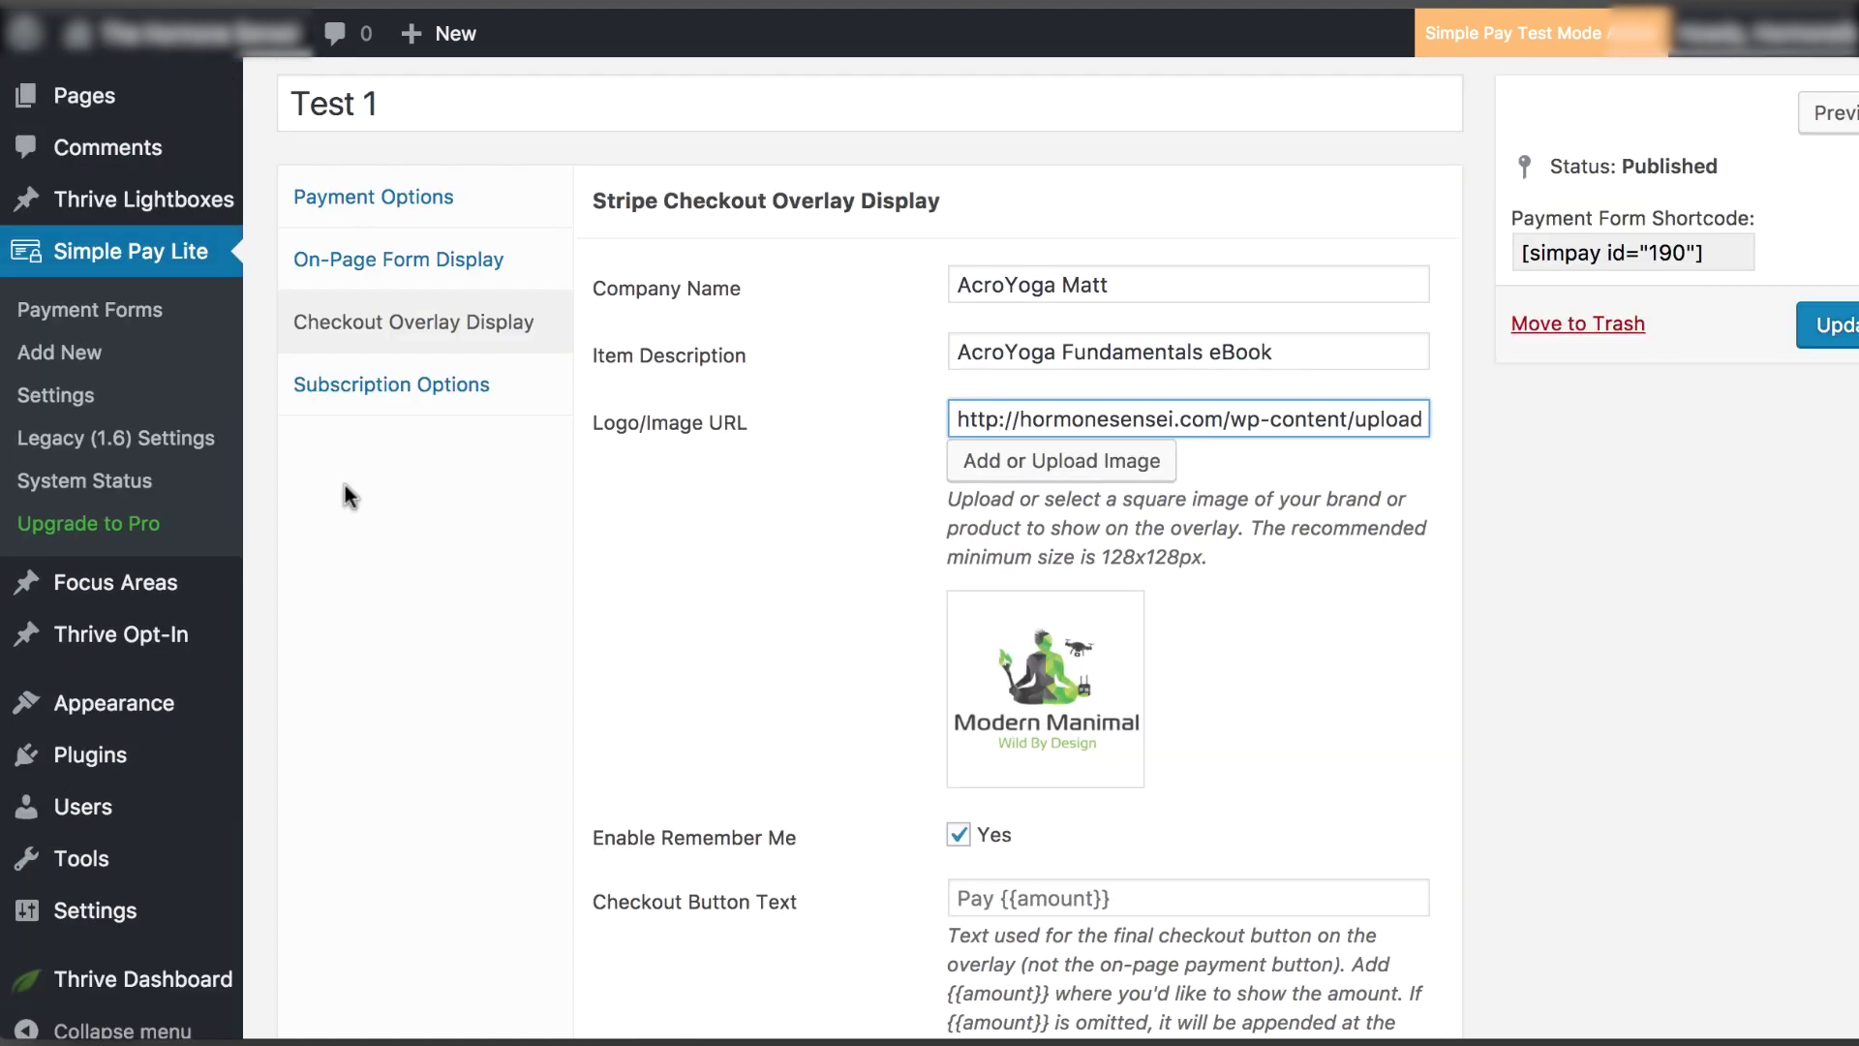
pyautogui.click(363, 389)
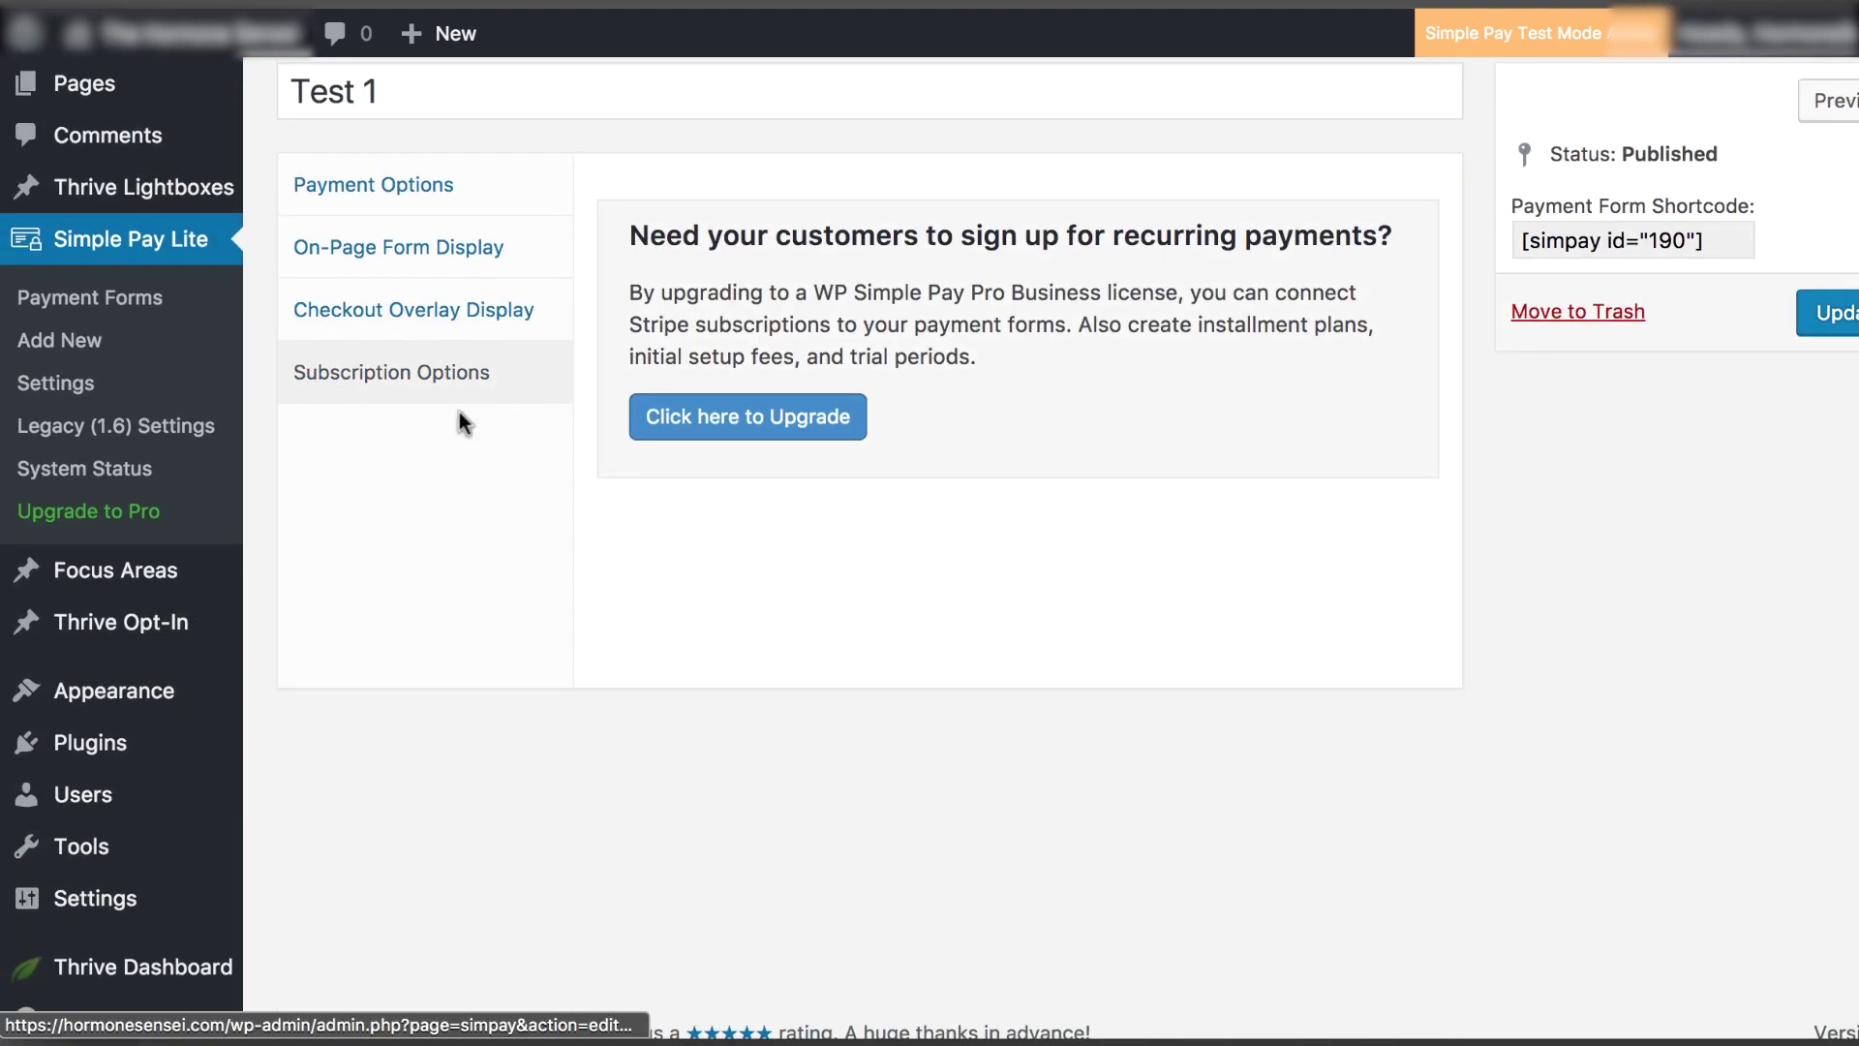
pyautogui.click(432, 311)
pyautogui.scroll(1, 1262, 567)
pyautogui.scroll(-10, 1262, 567)
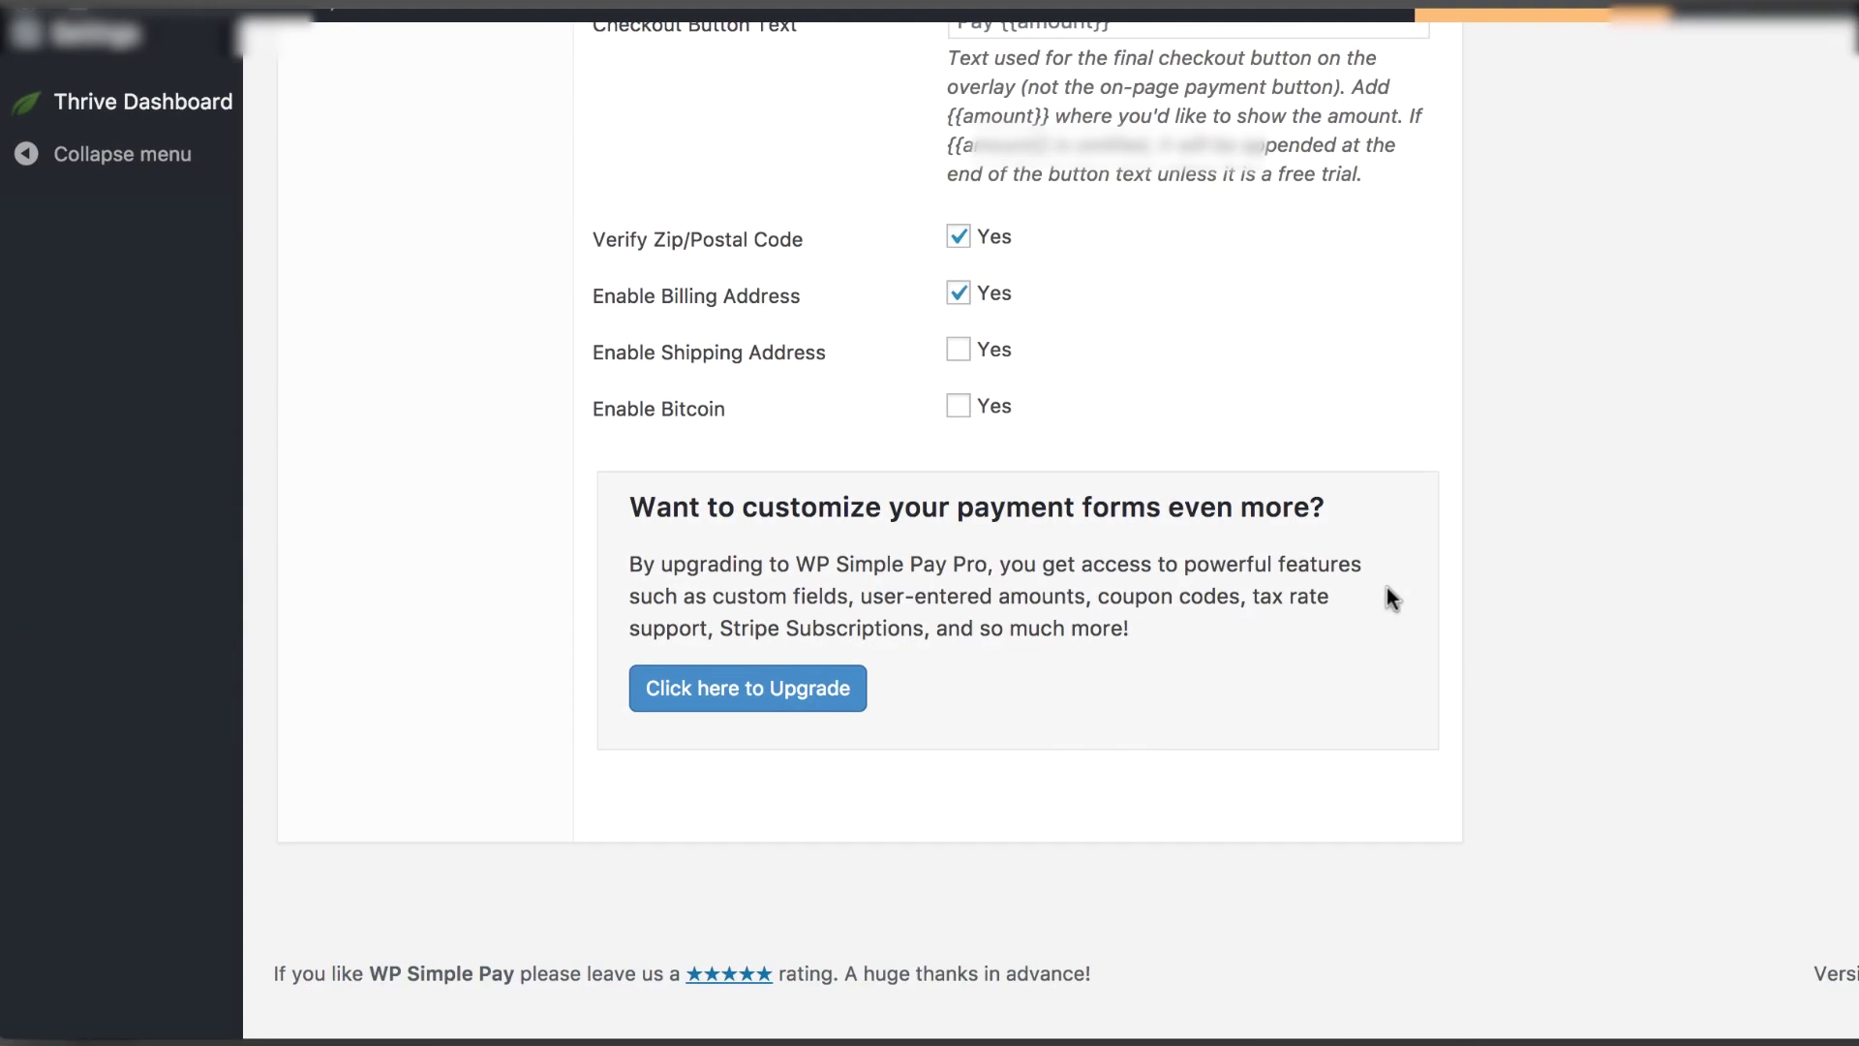
pyautogui.scroll(12, 780, 817)
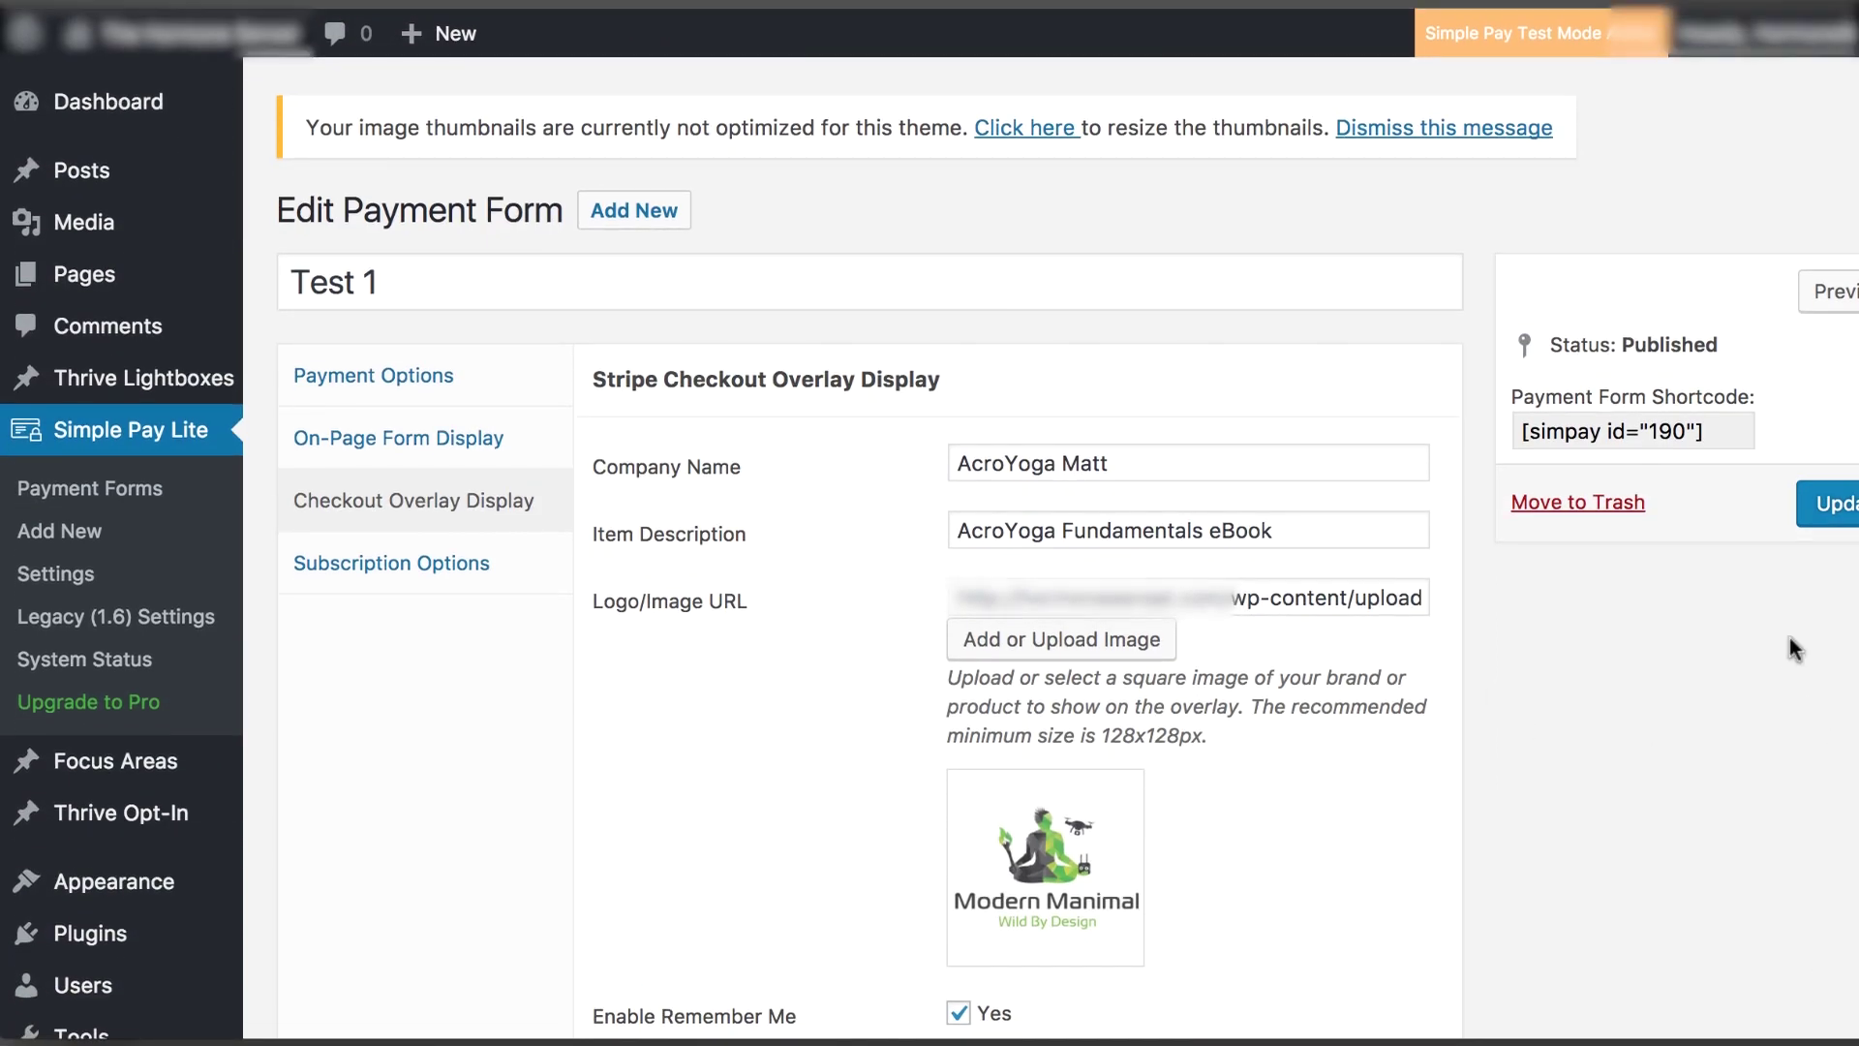
pyautogui.click(1842, 513)
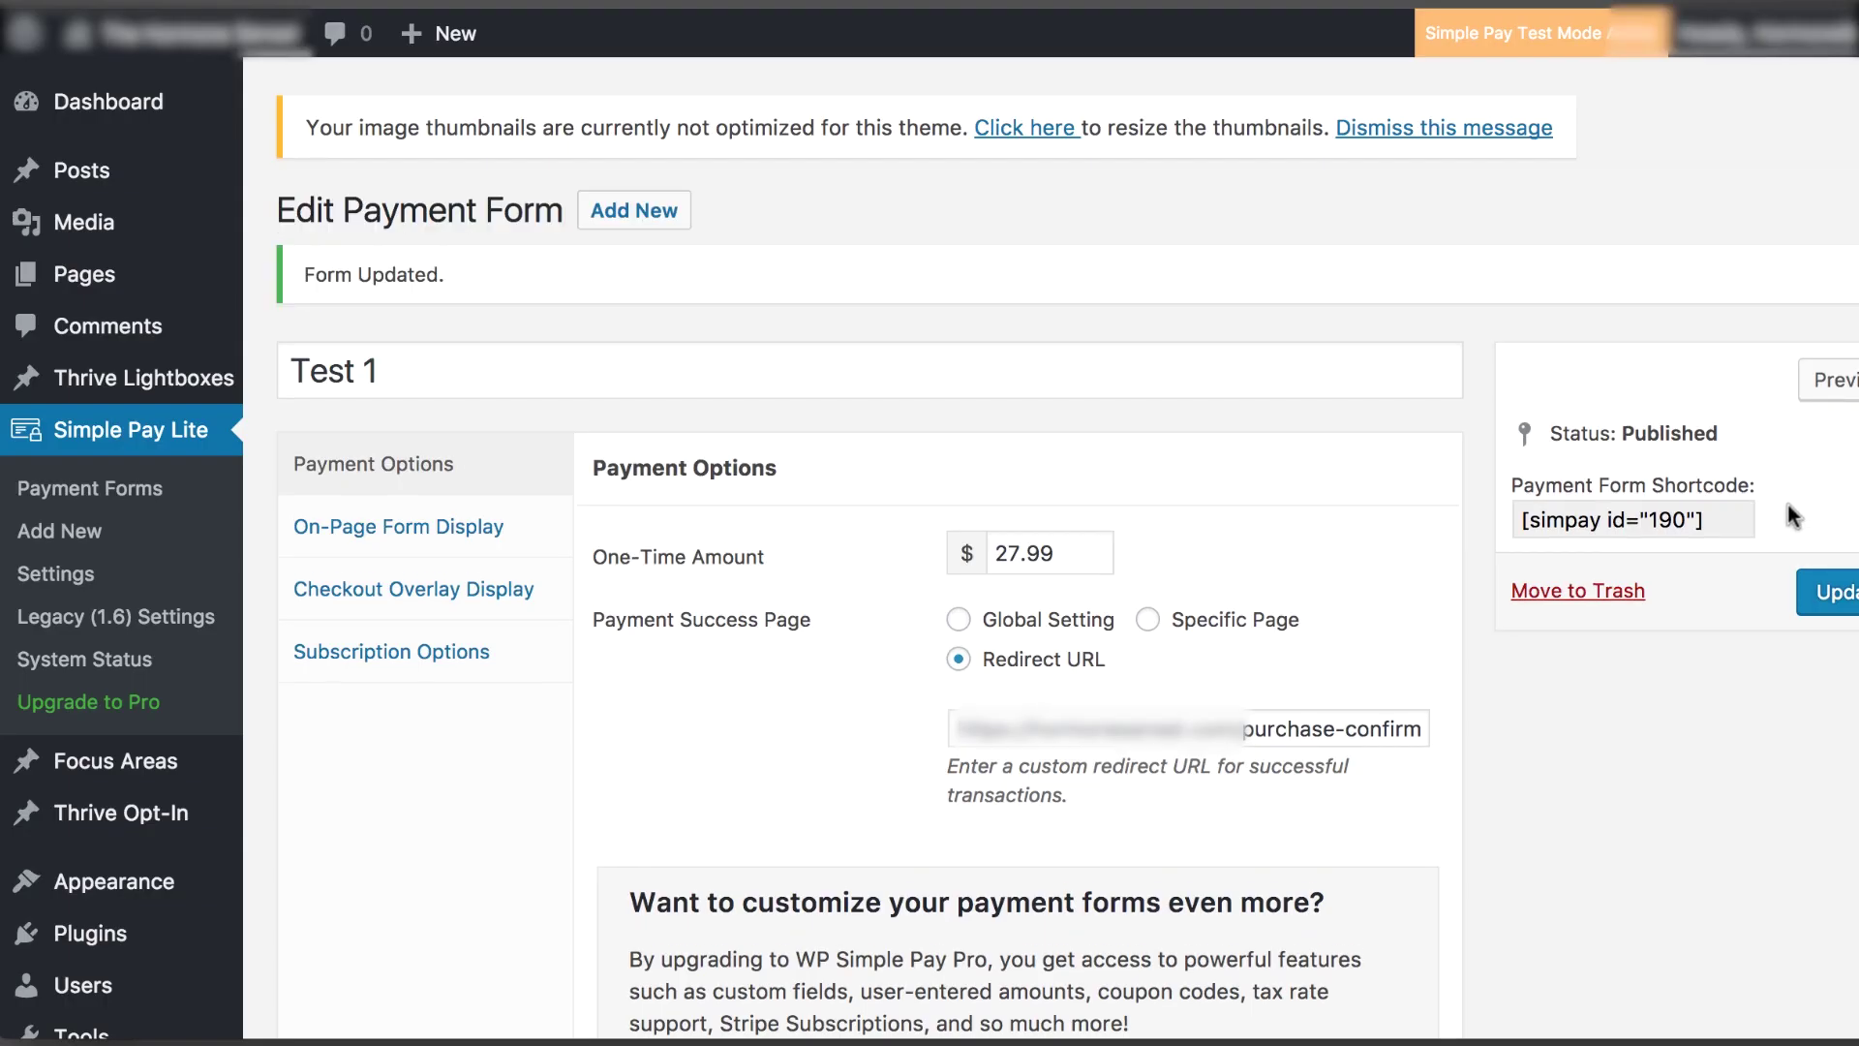
# Copy the [simpay id="190"] shortcode and return to the sales page's Custom HTML editor
pyautogui.moveTo(1700, 521); pyautogui.dragTo(1520, 522)
pyautogui.hotkey('ctrl', 'c')
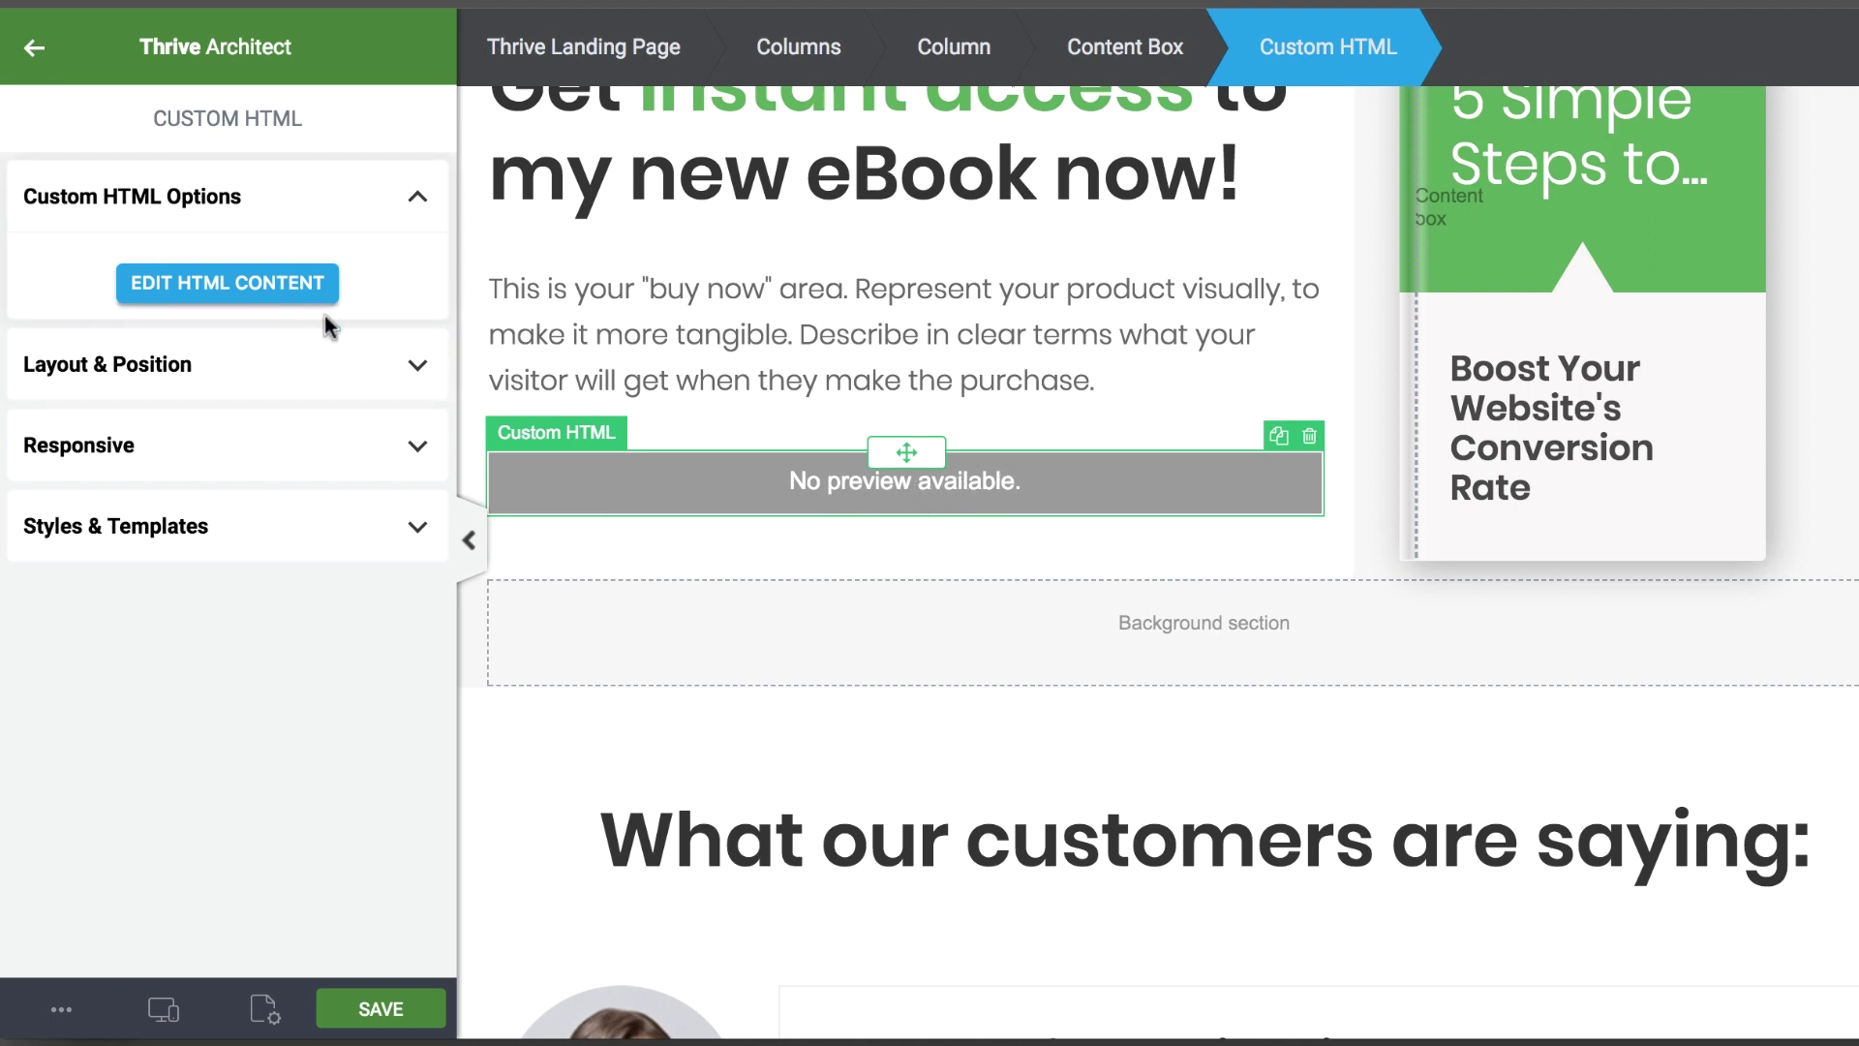
pyautogui.click(247, 291)
# Replace the old Stripe checkout code with the [simpay id="190"] shortcode and save it
pyautogui.hotkey('ctrl', 'a')
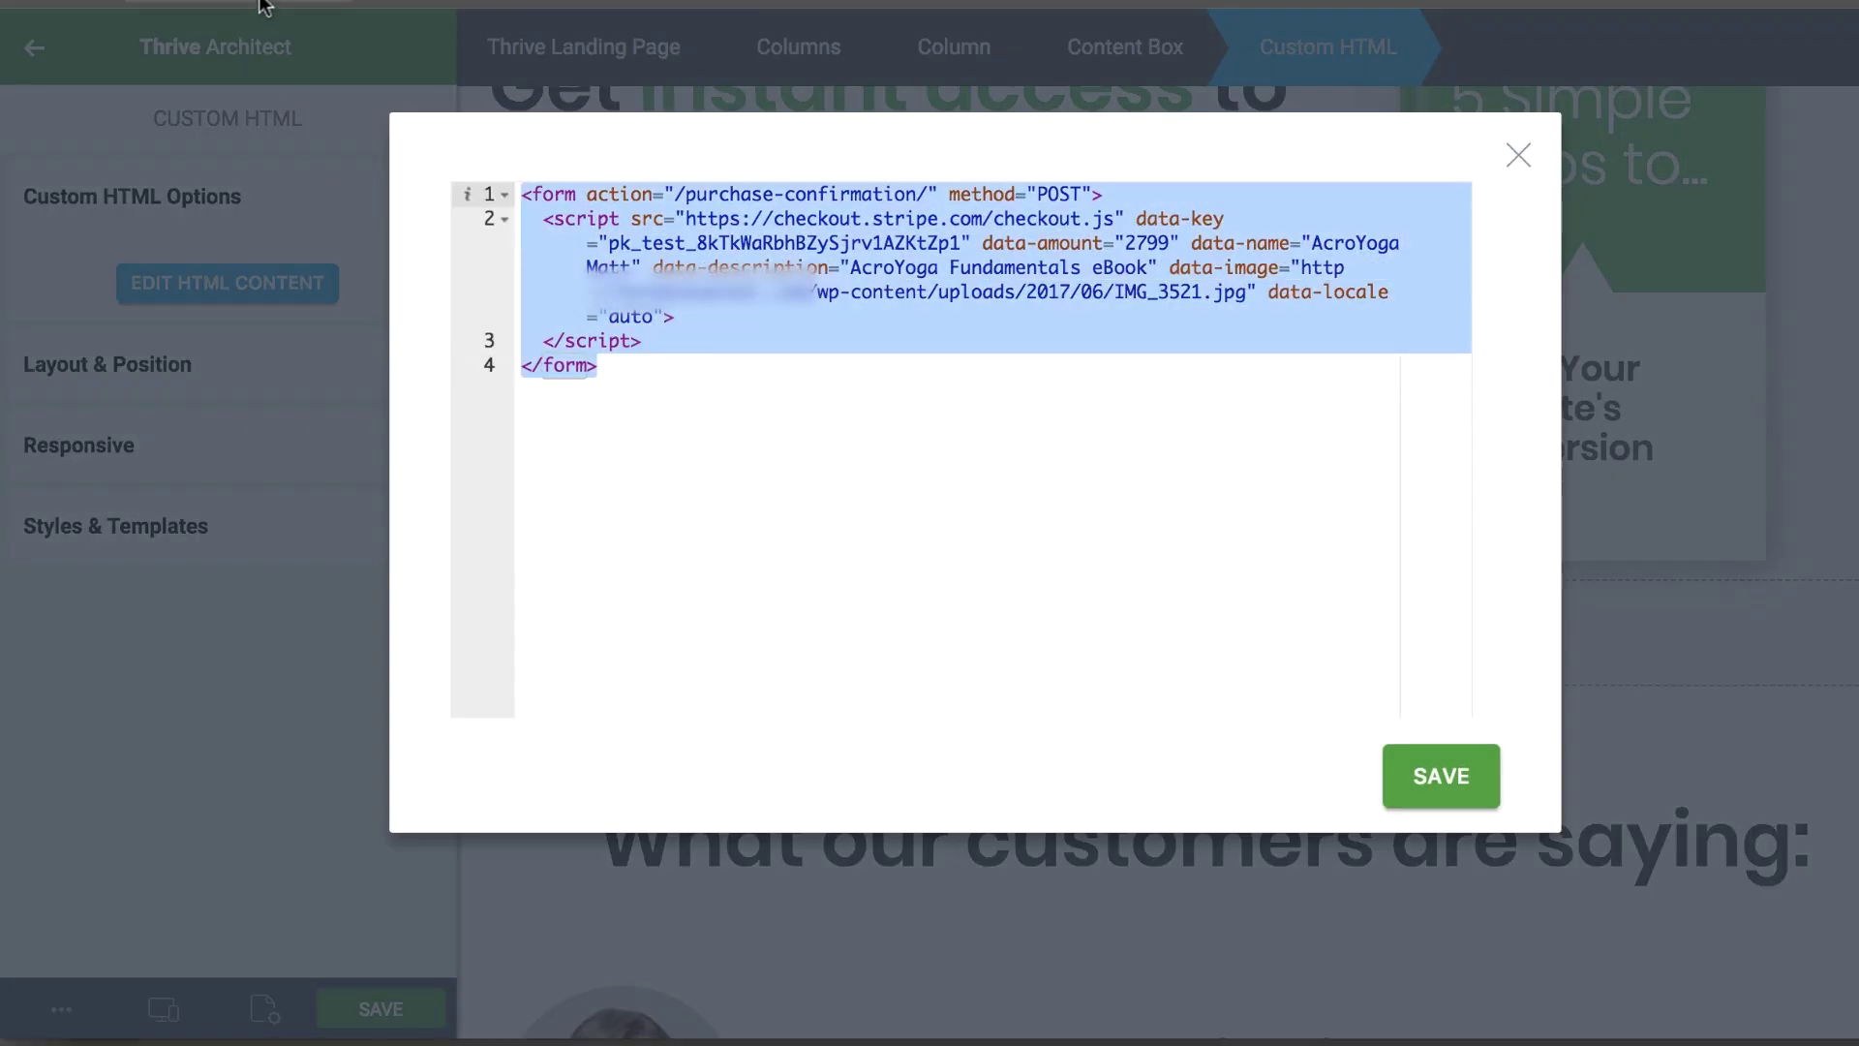
pyautogui.hotkey('ctrl', 'v')
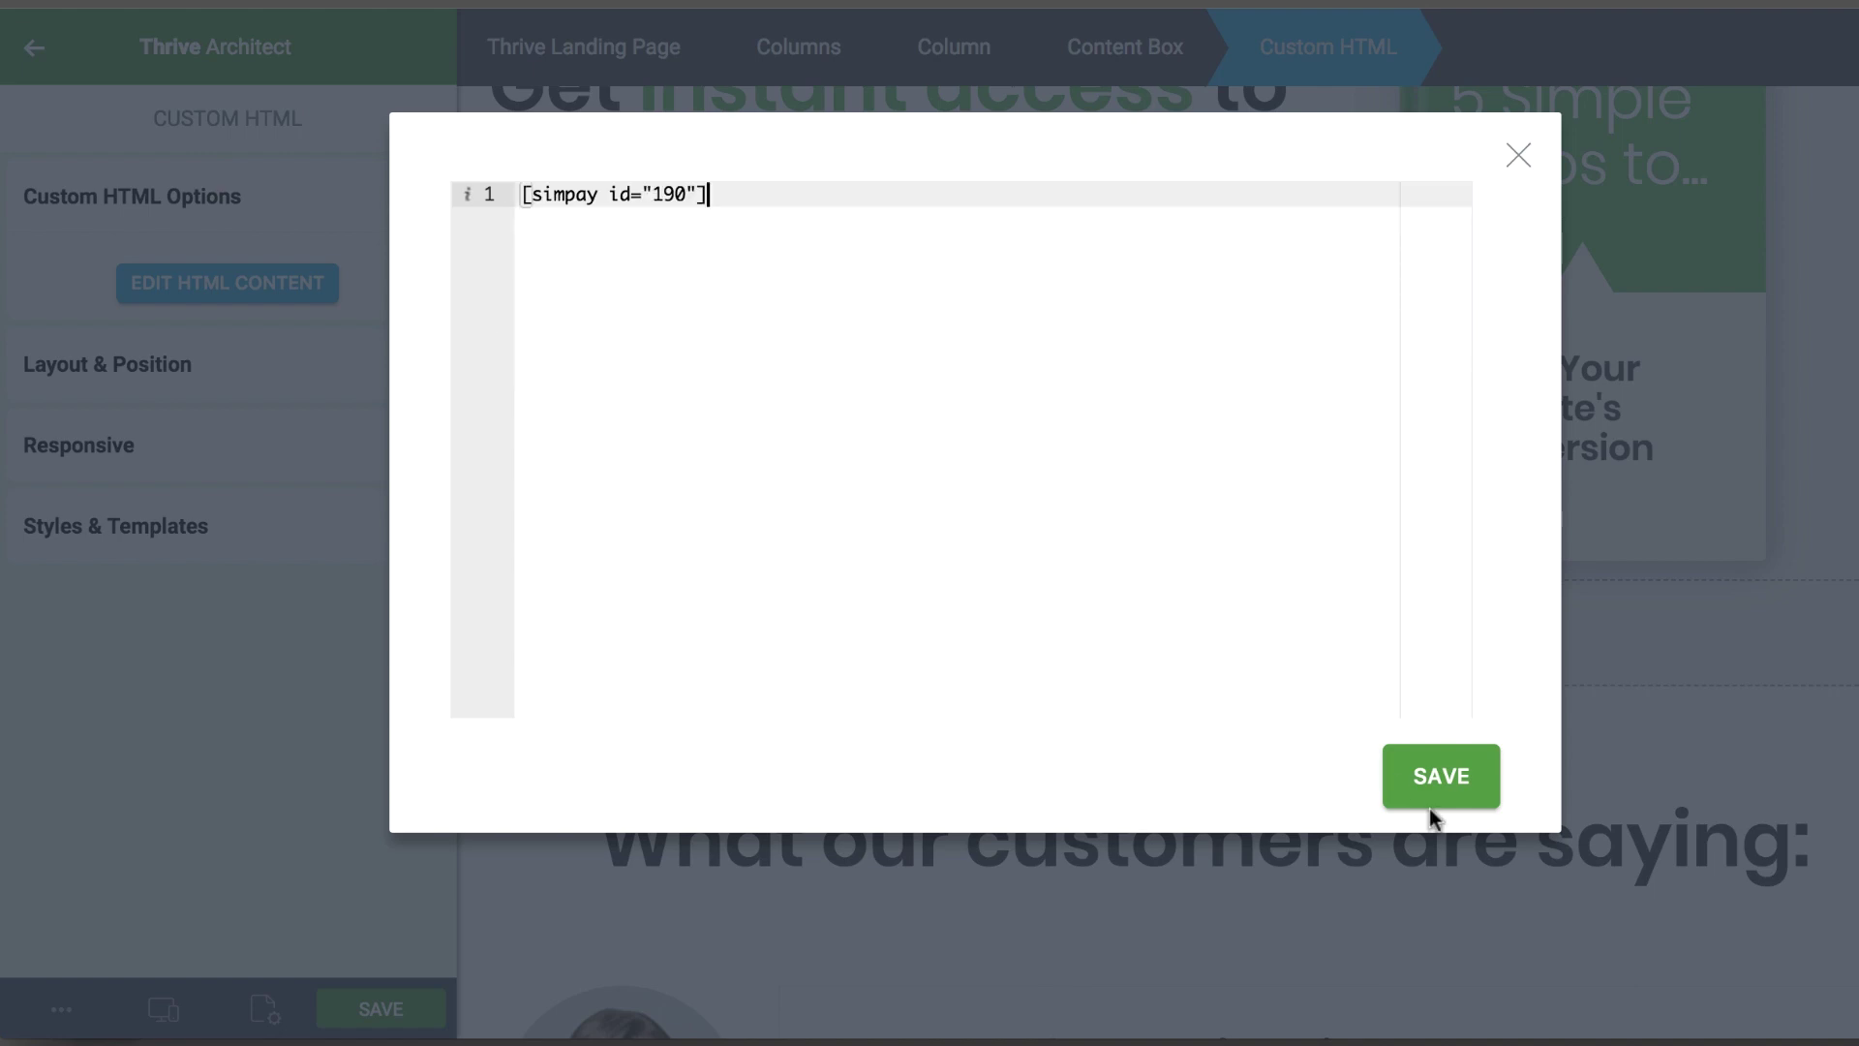
pyautogui.click(1437, 789)
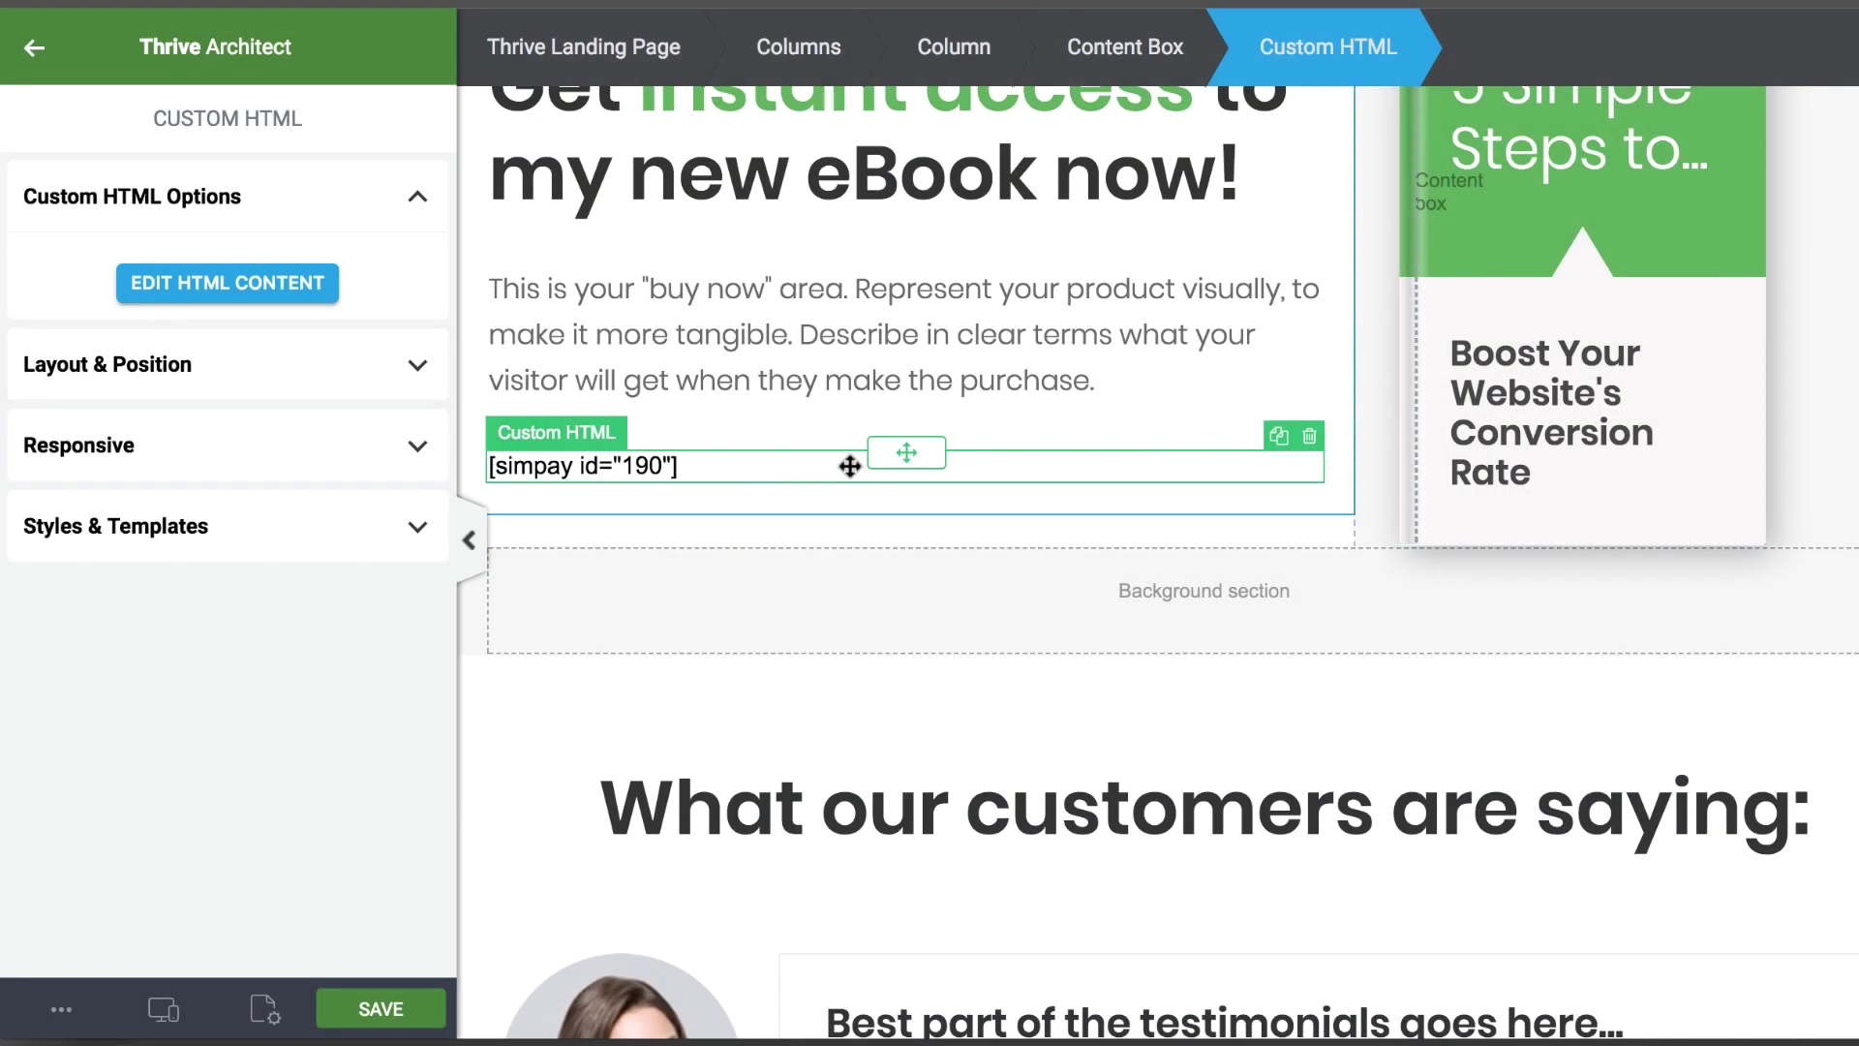
# Centre the shortcode element at 258 px max width and save the page
pyautogui.click(31, 51)
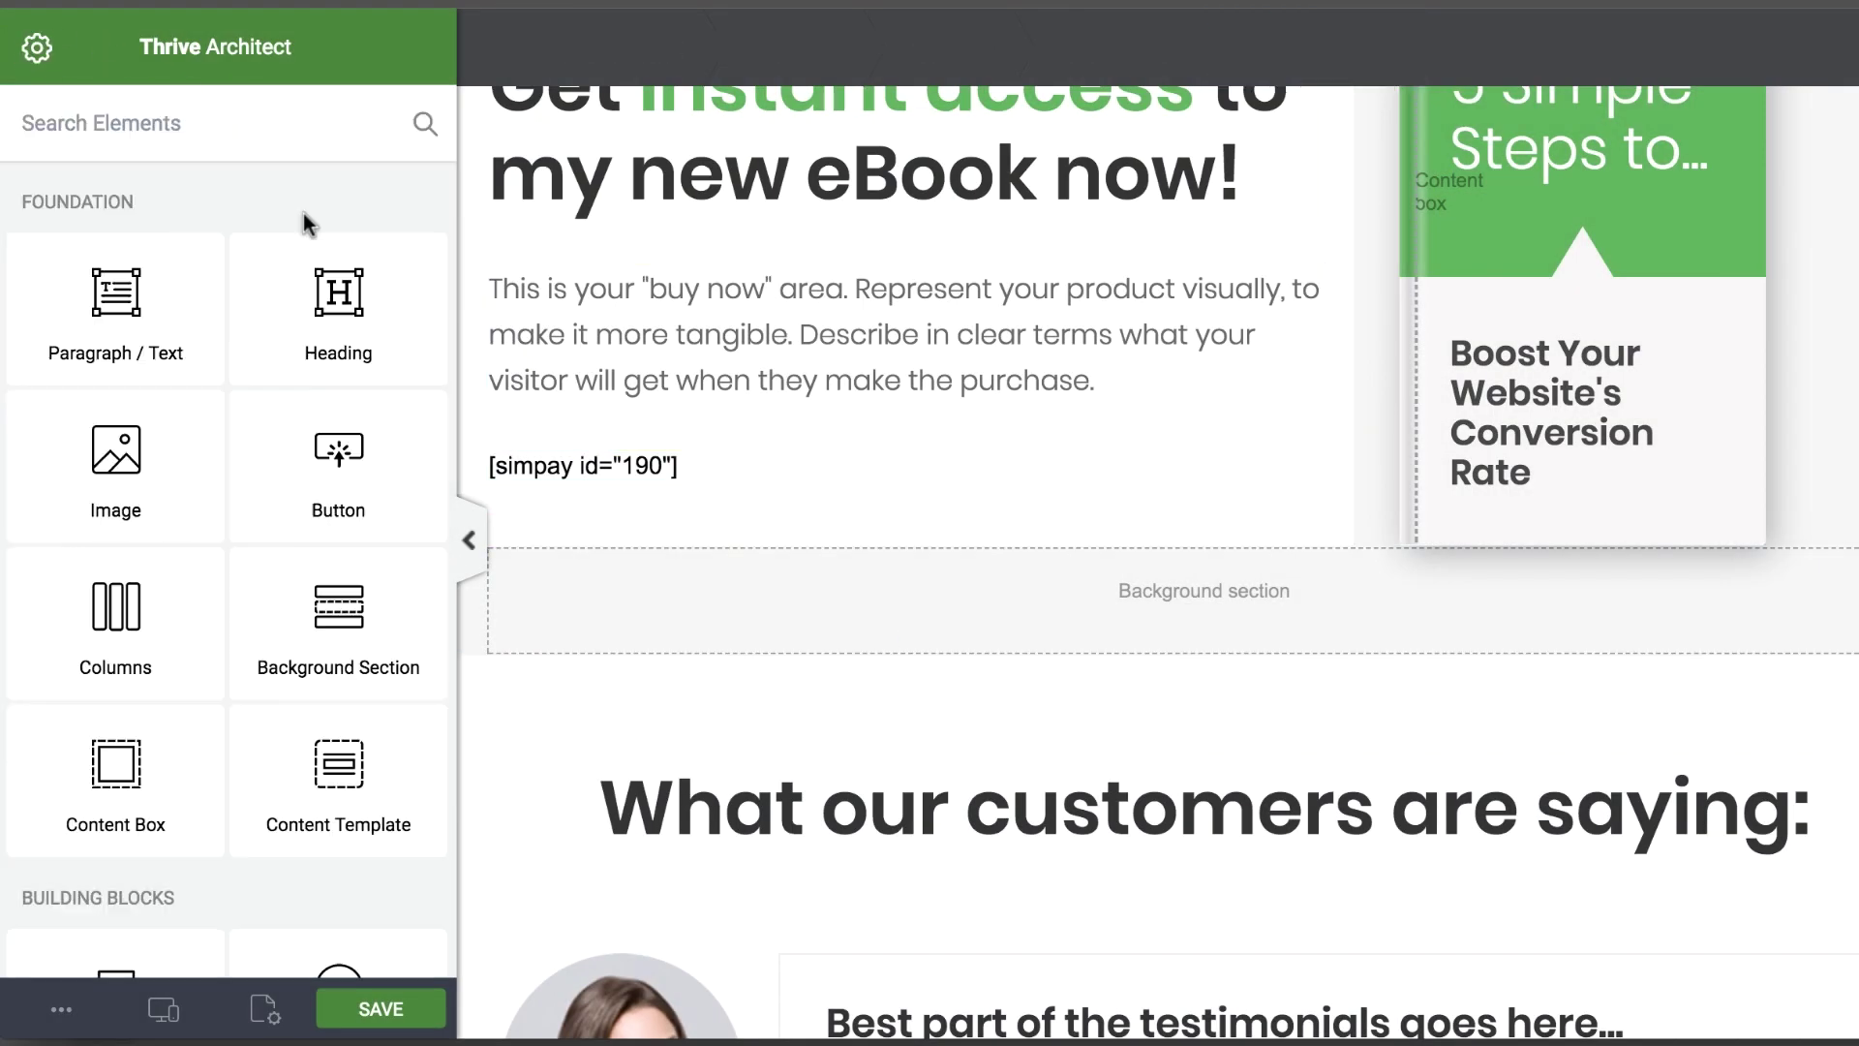
pyautogui.click(610, 465)
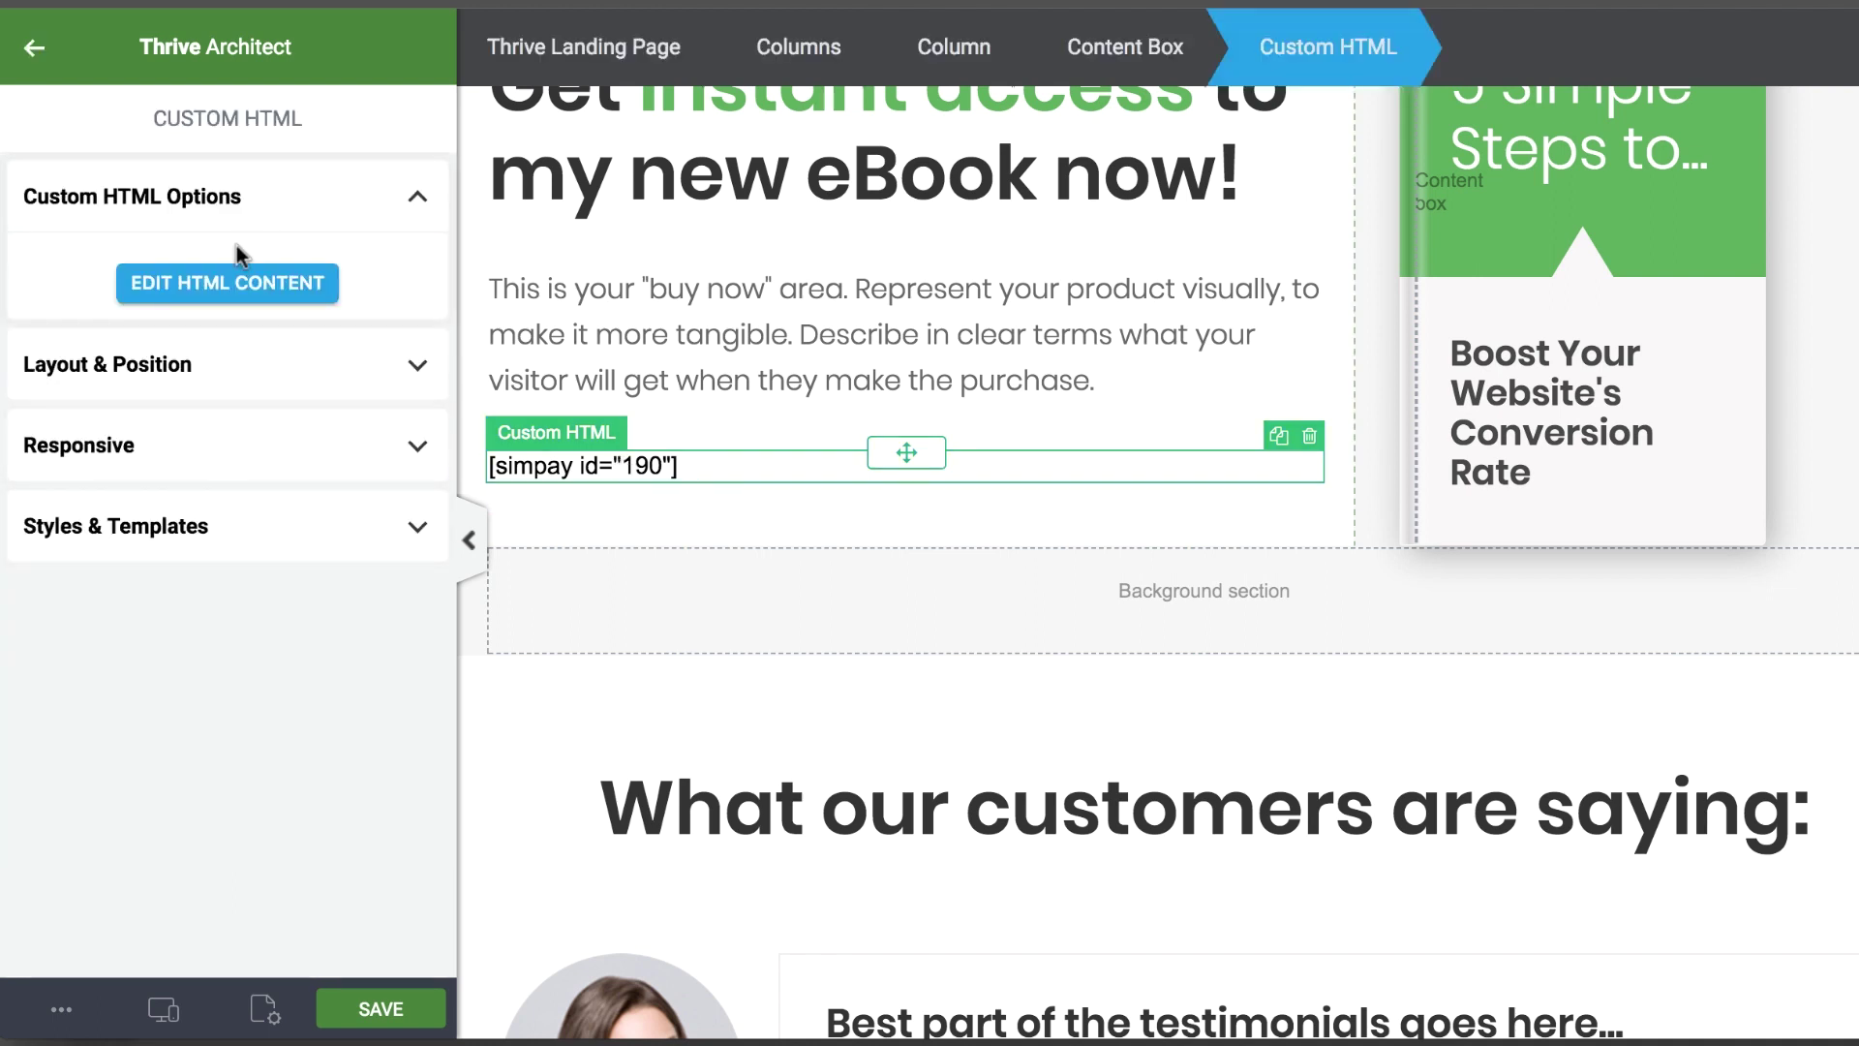
pyautogui.click(226, 368)
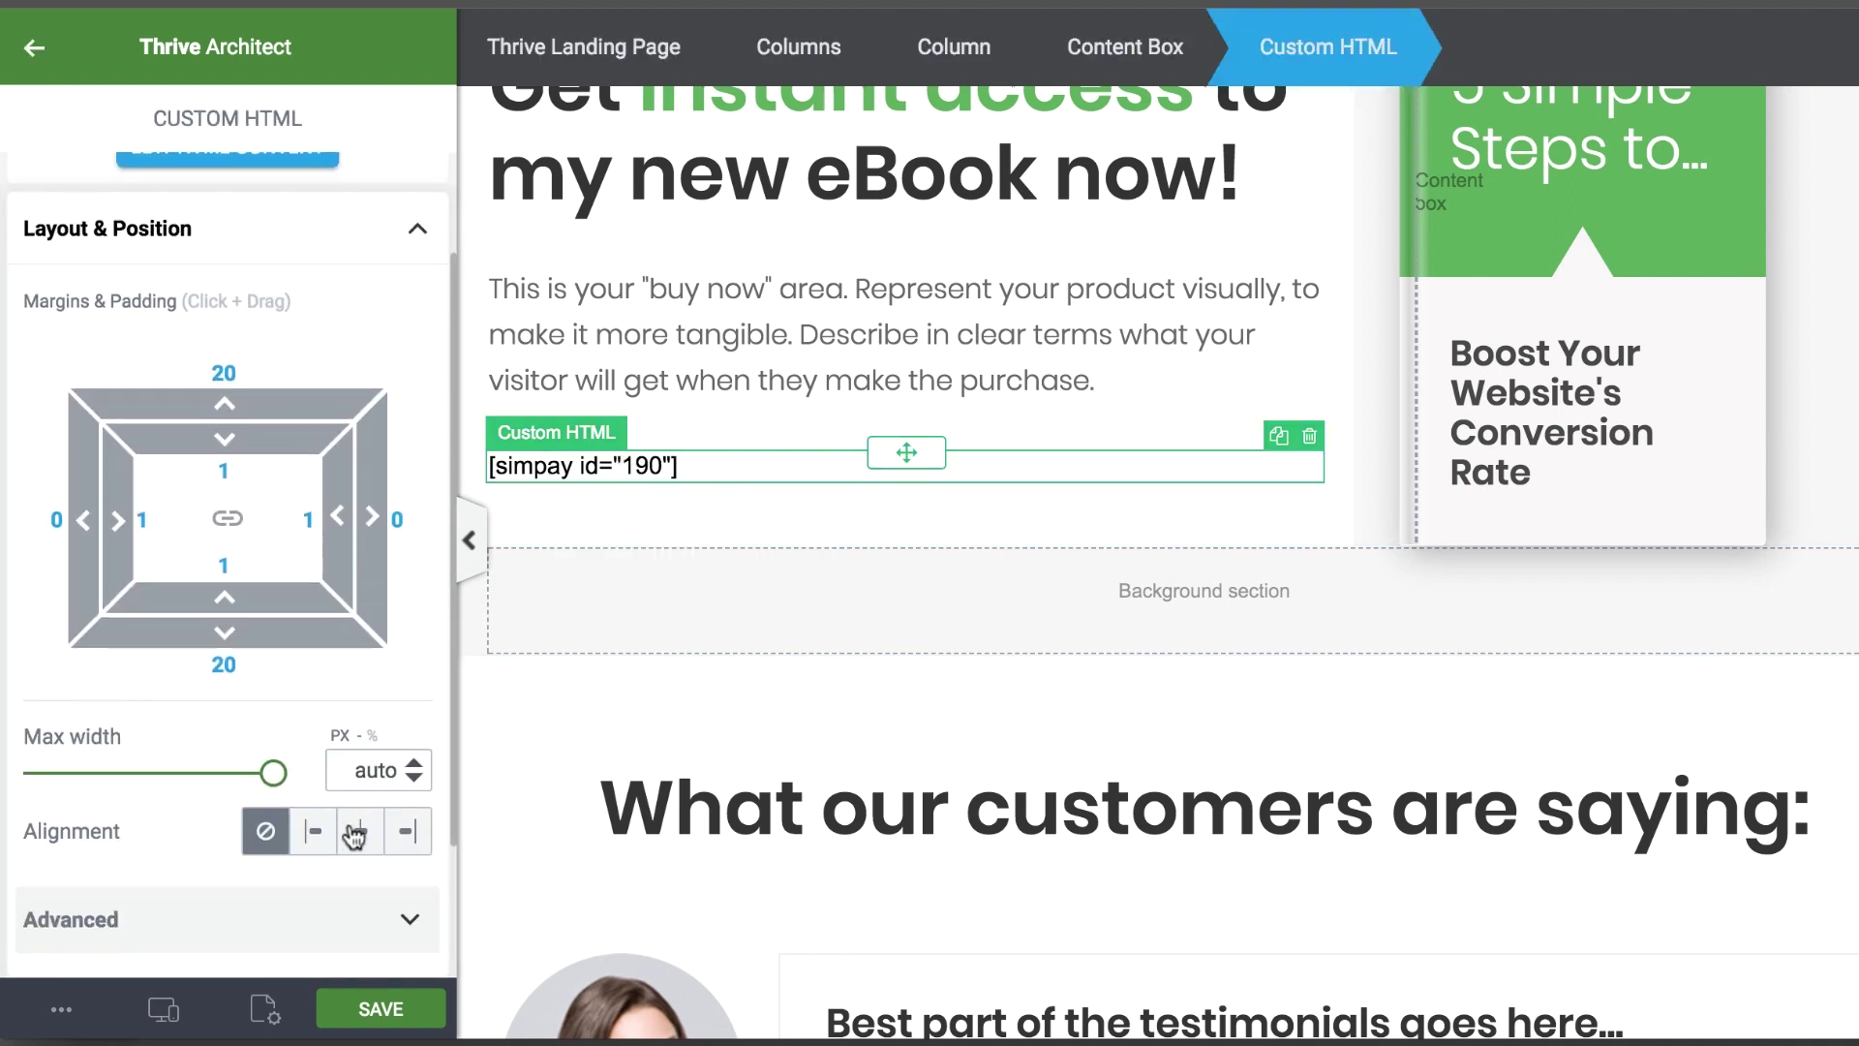
pyautogui.click(360, 831)
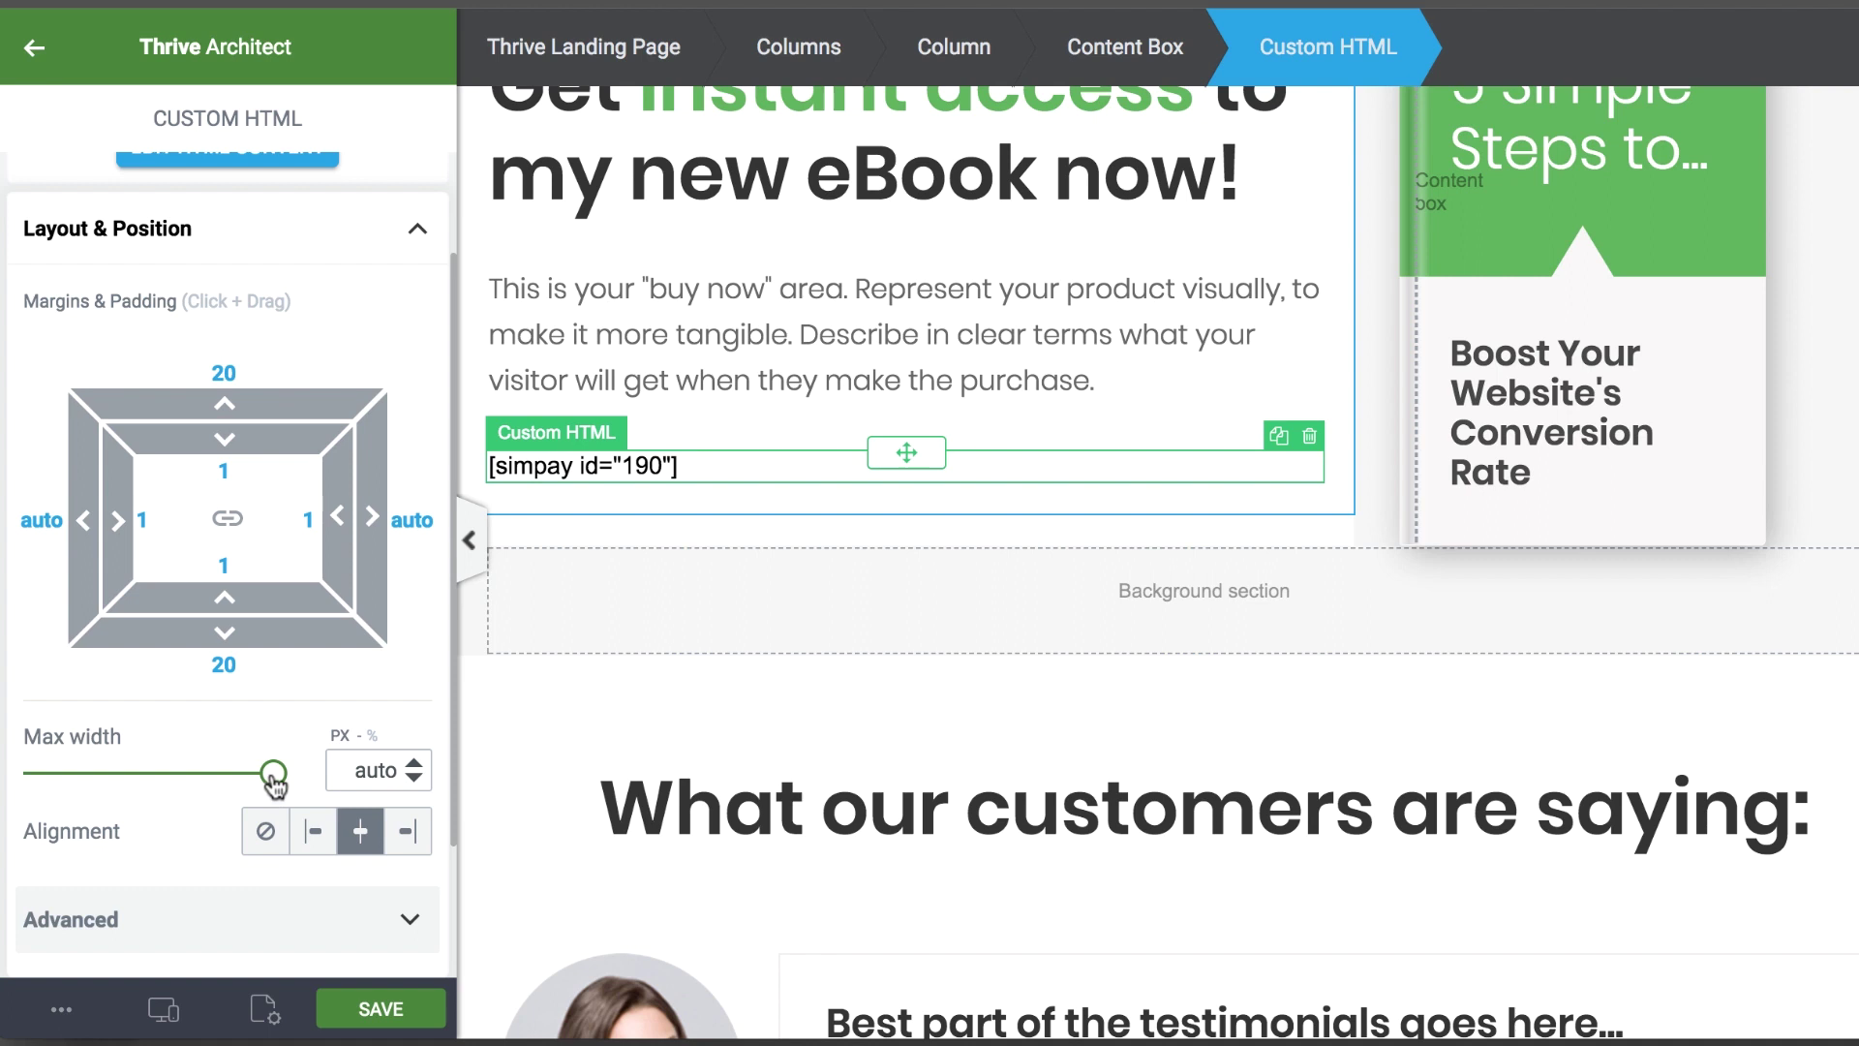
pyautogui.moveTo(273, 772); pyautogui.dragTo(149, 776)
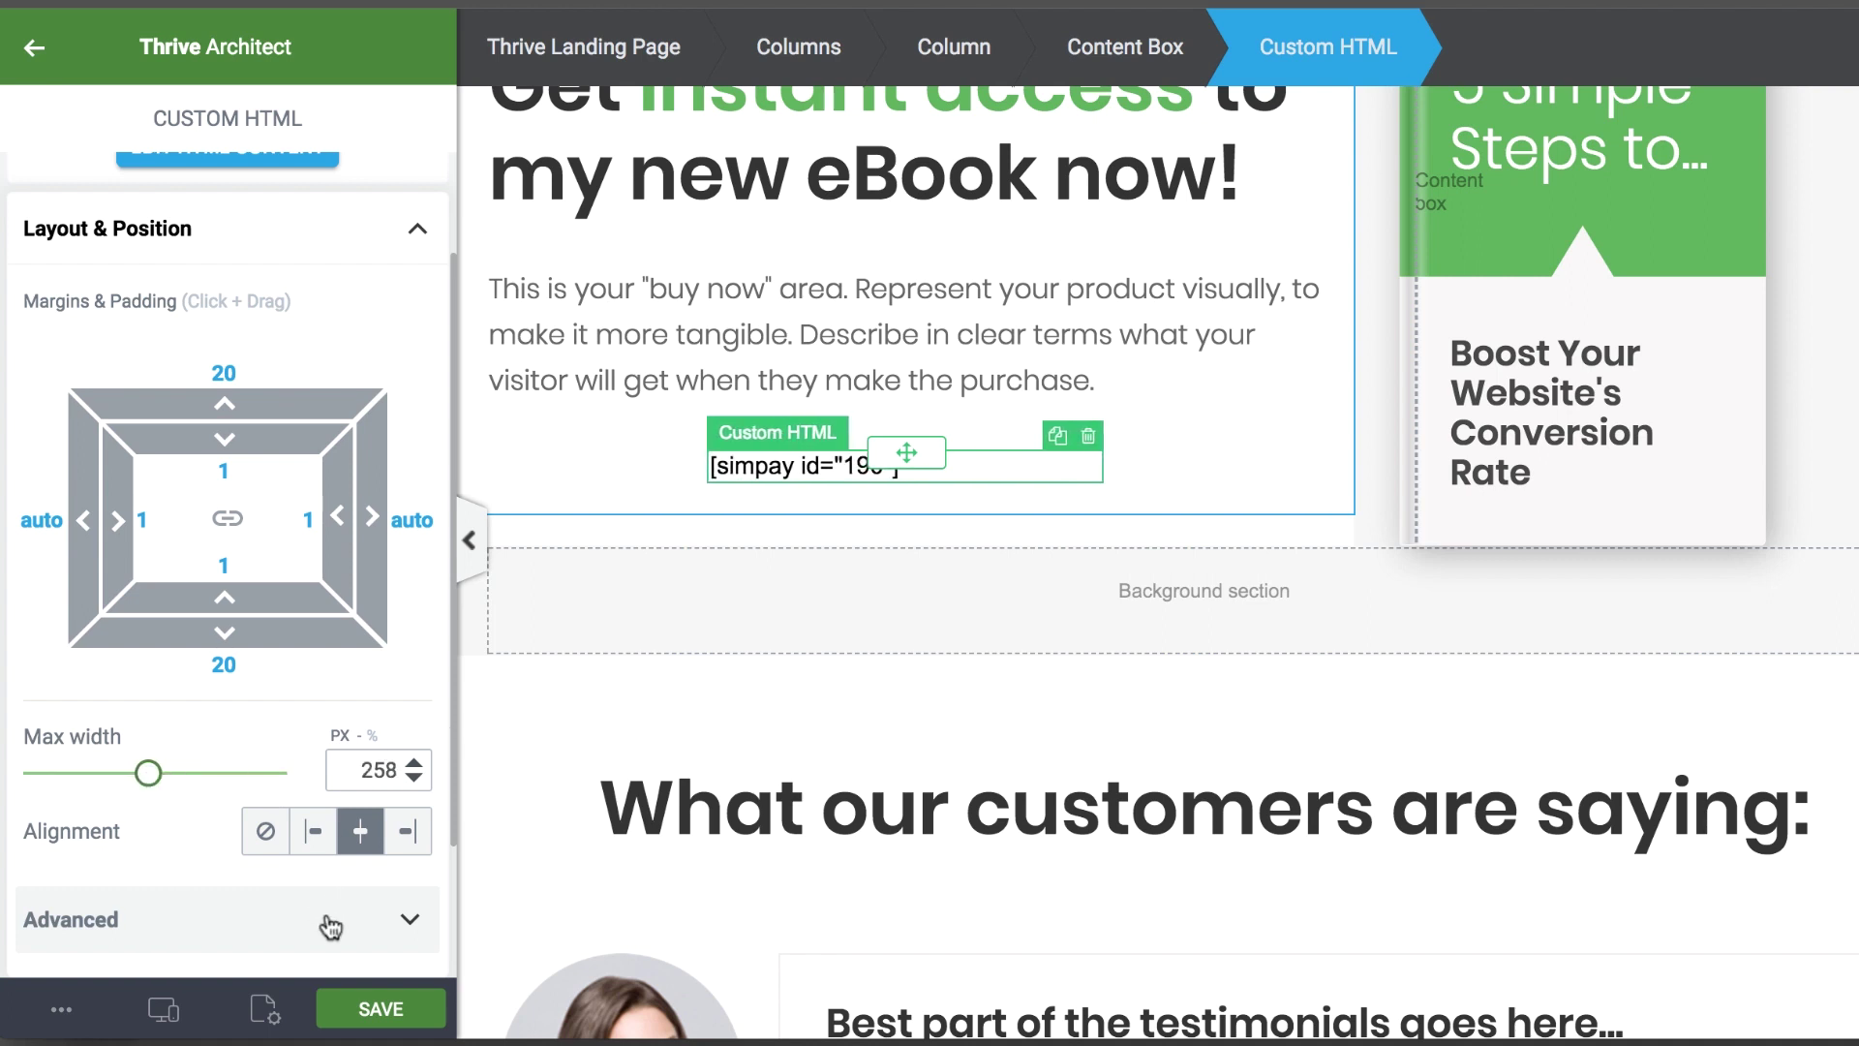
pyautogui.click(378, 1007)
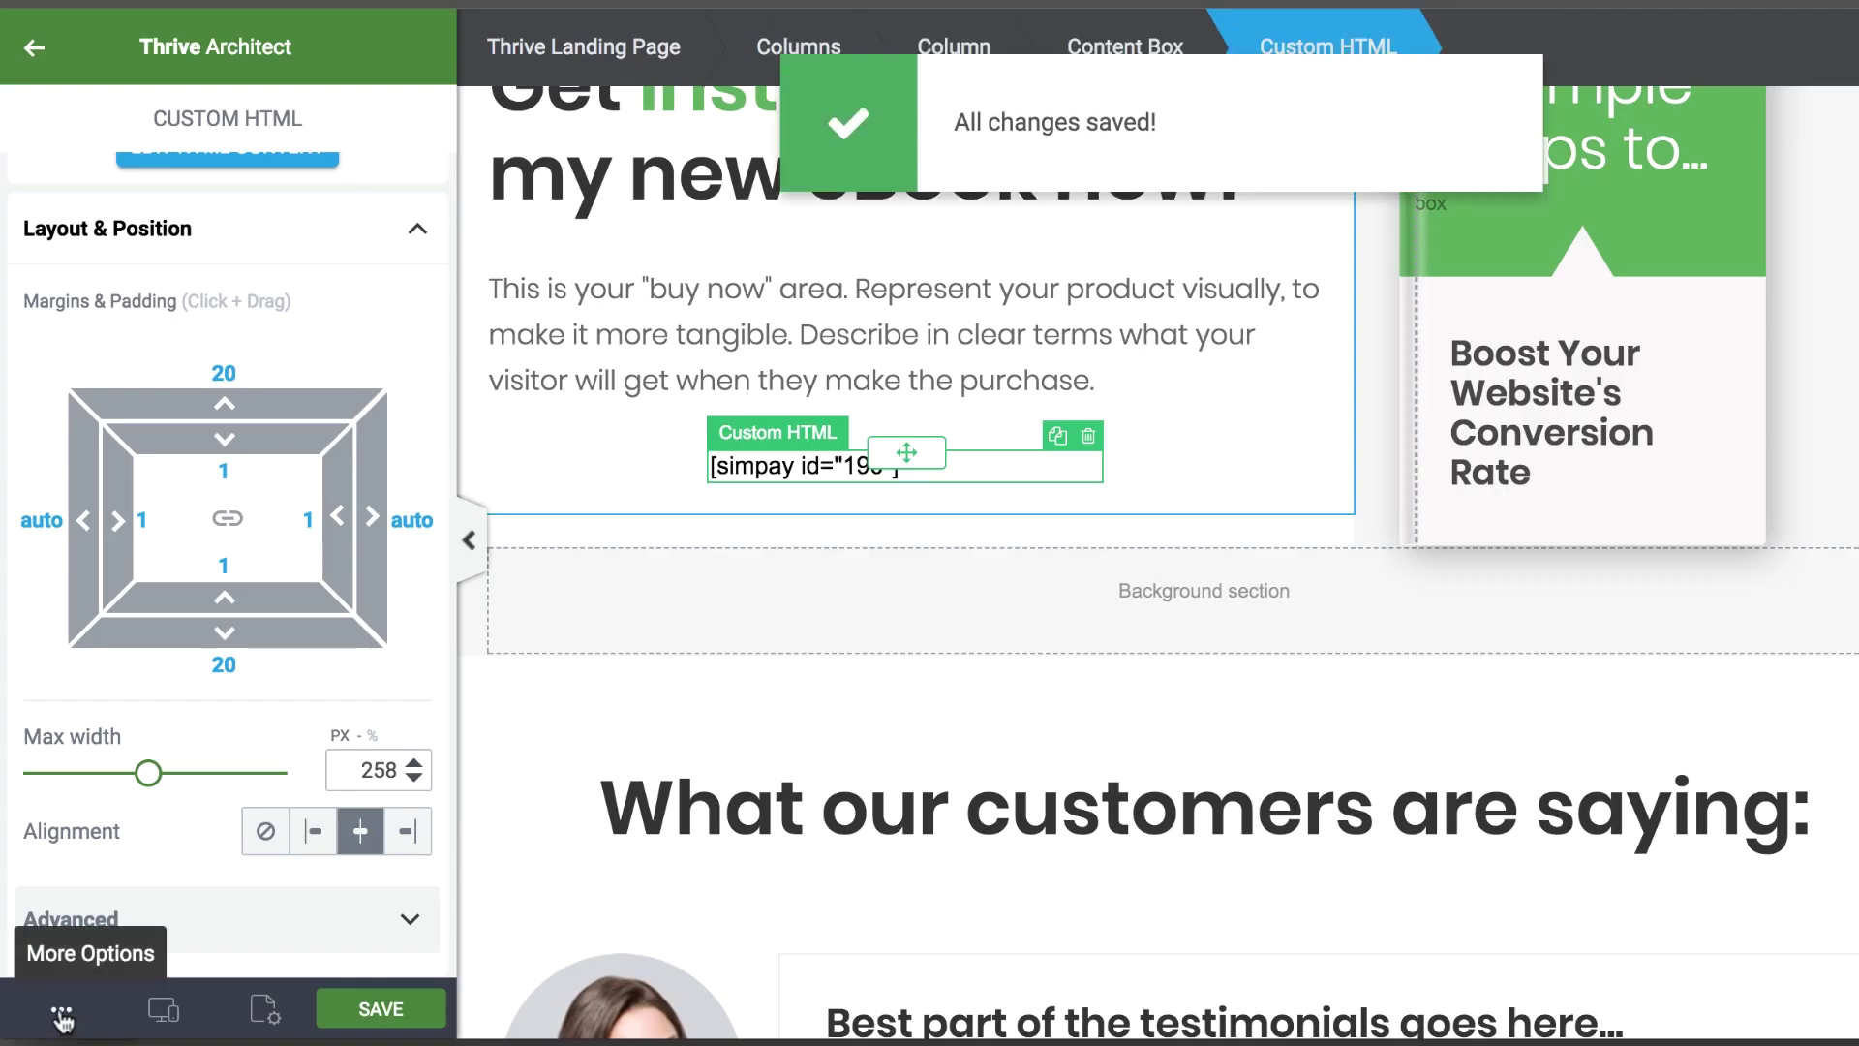
pyautogui.click(62, 1017)
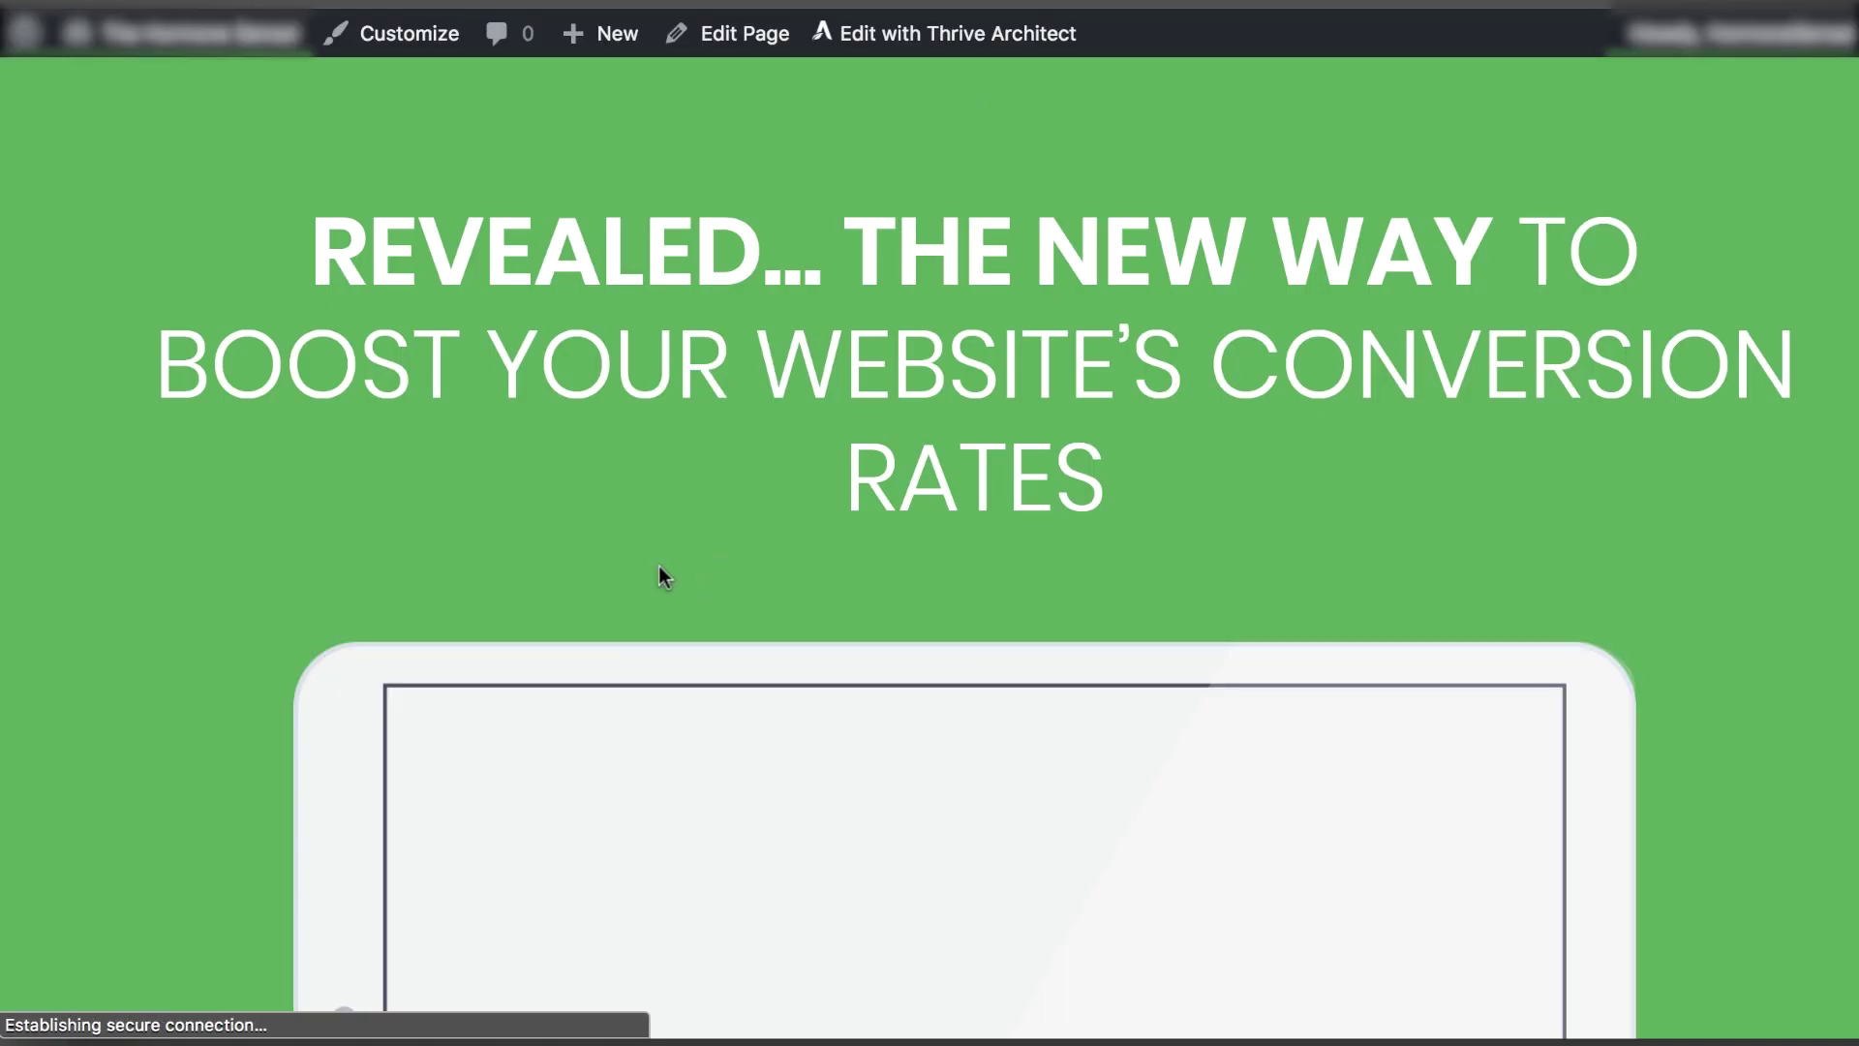
# Scroll the live sales page preview to check the Buy eBook Now button in test mode
pyautogui.scroll(-10, 294, 496)
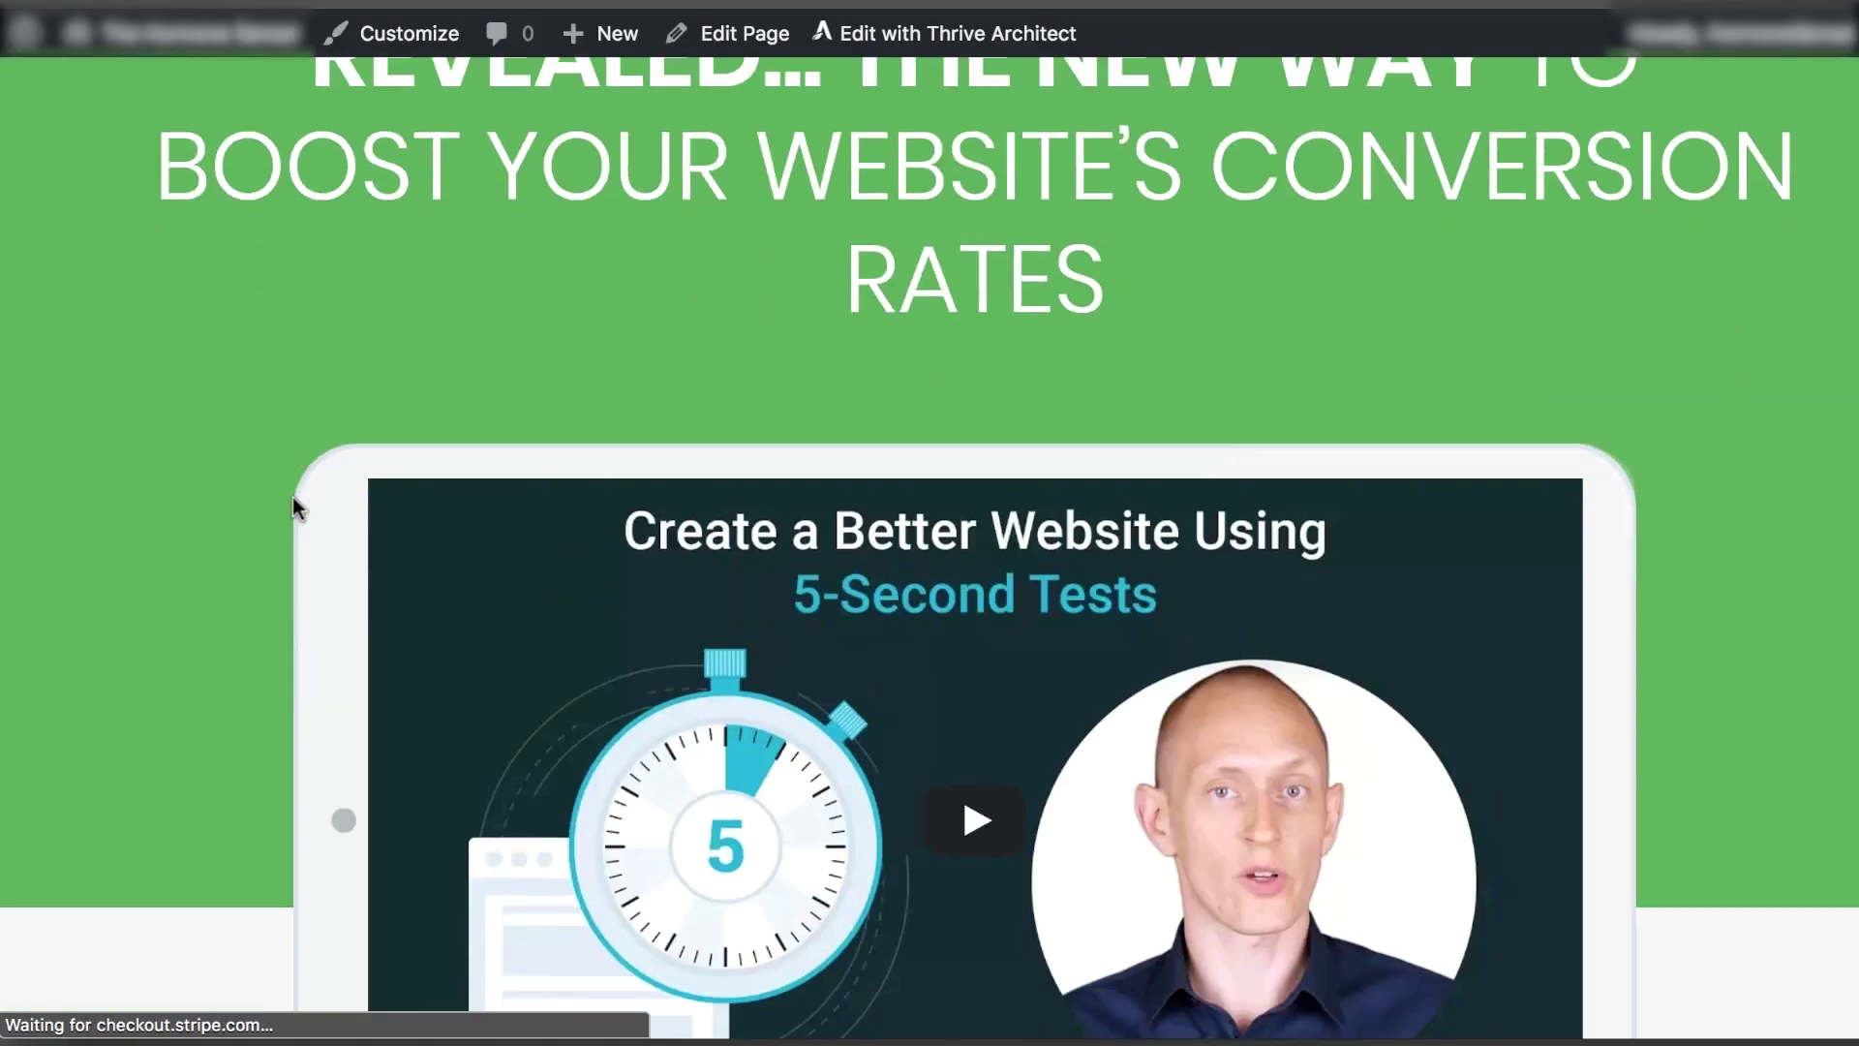
pyautogui.scroll(-20, 292, 501)
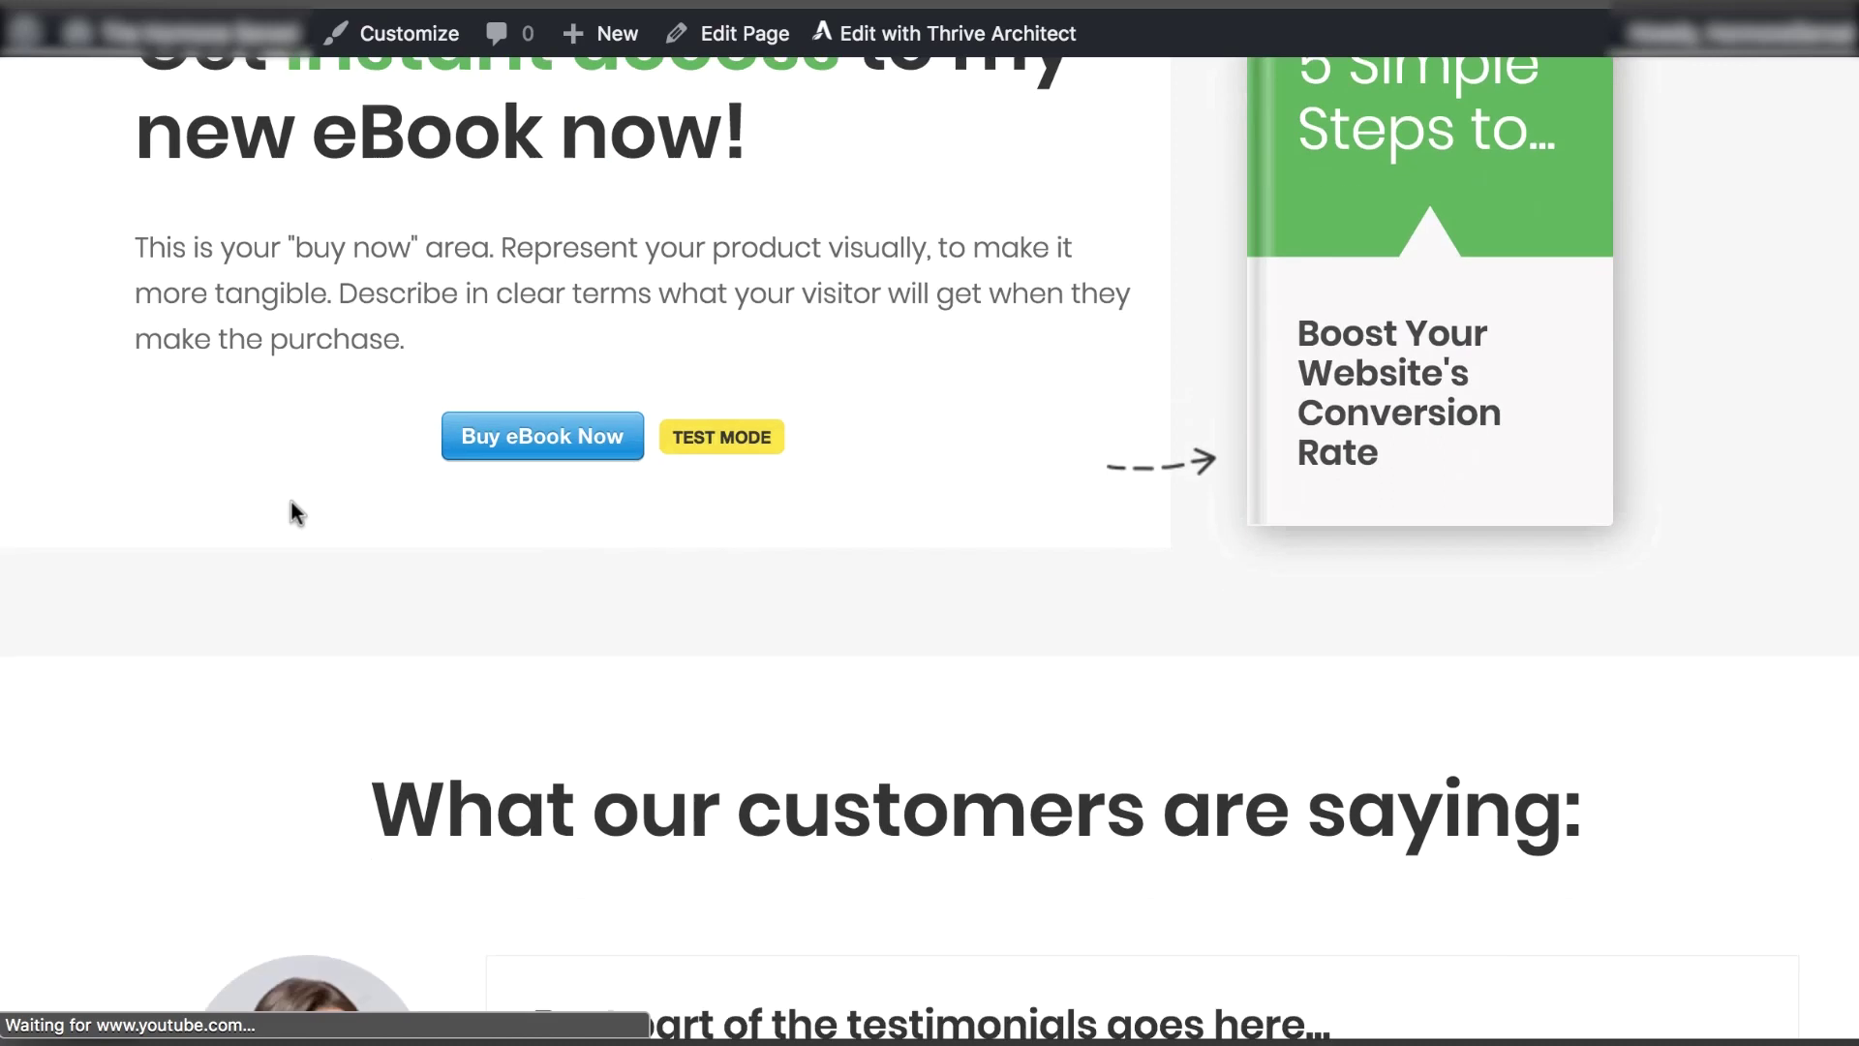
pyautogui.scroll(1, 293, 502)
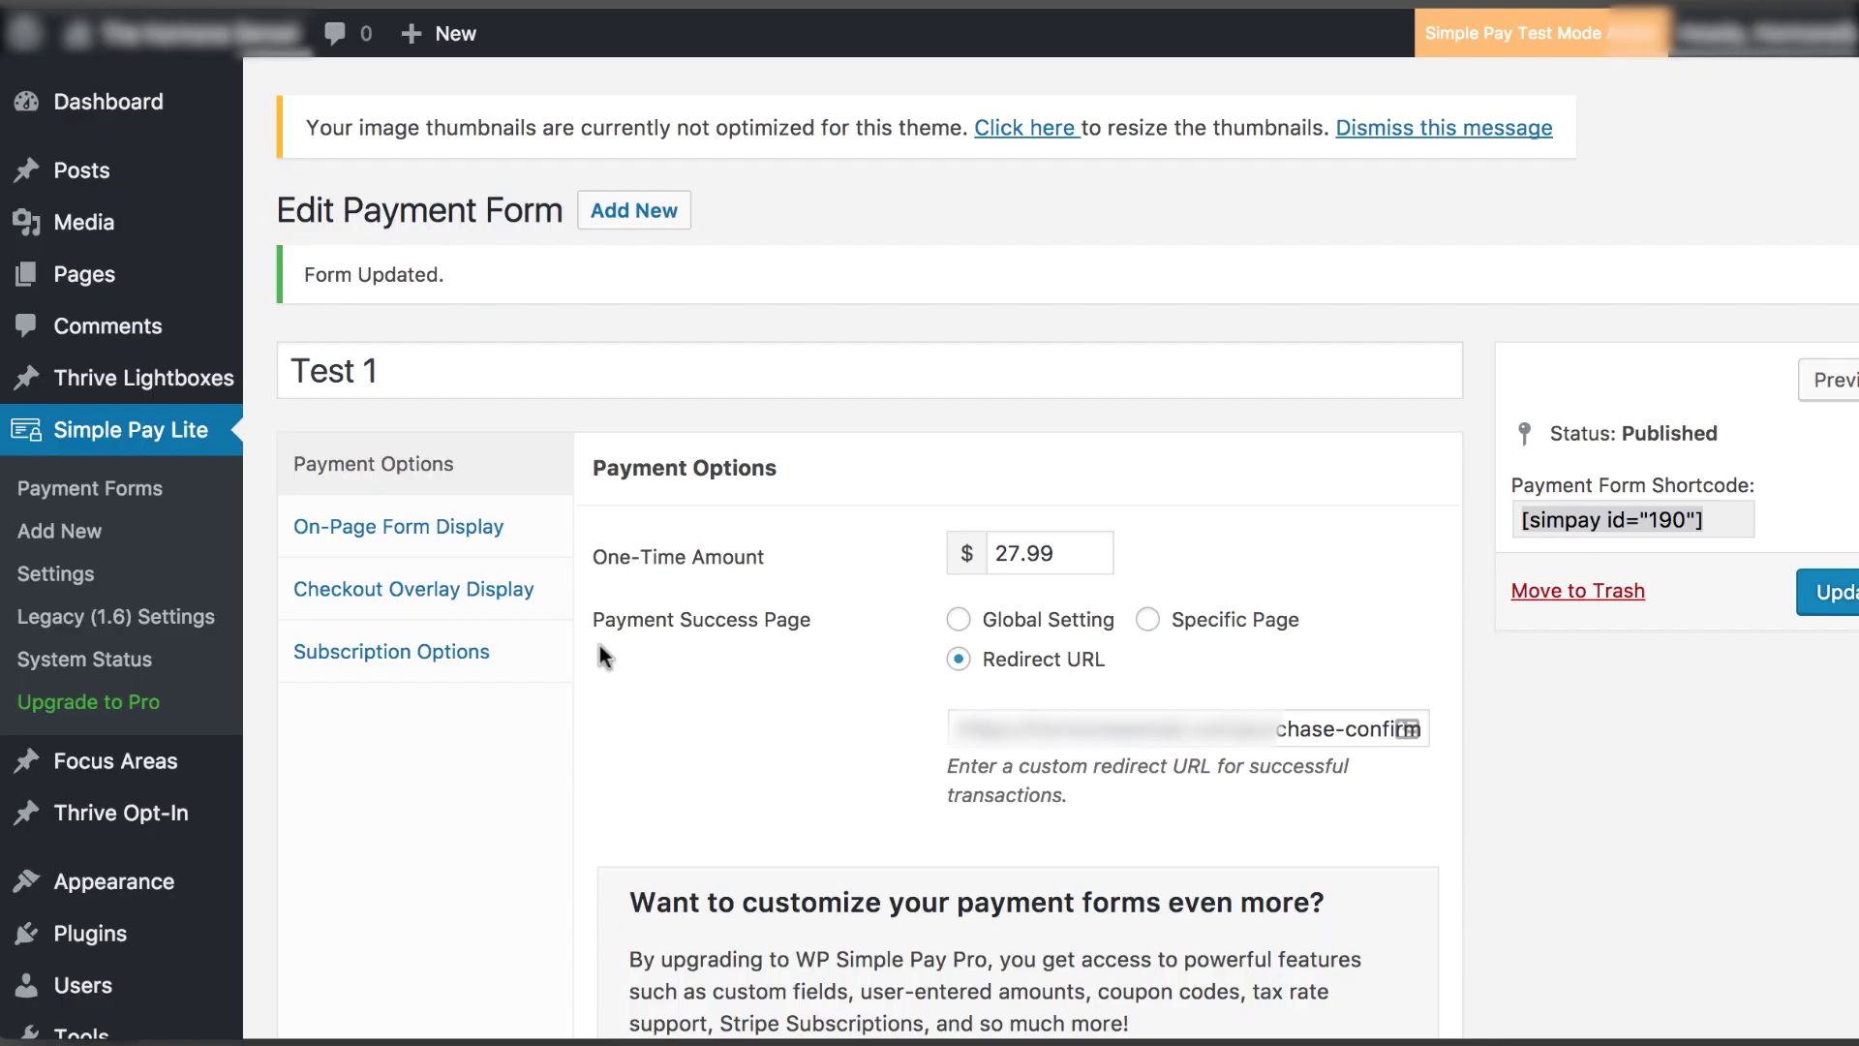
# Review Simple Pay settings to confirm Test Mode is on with test Stripe keys filled in
pyautogui.scroll(-1, 682, 596)
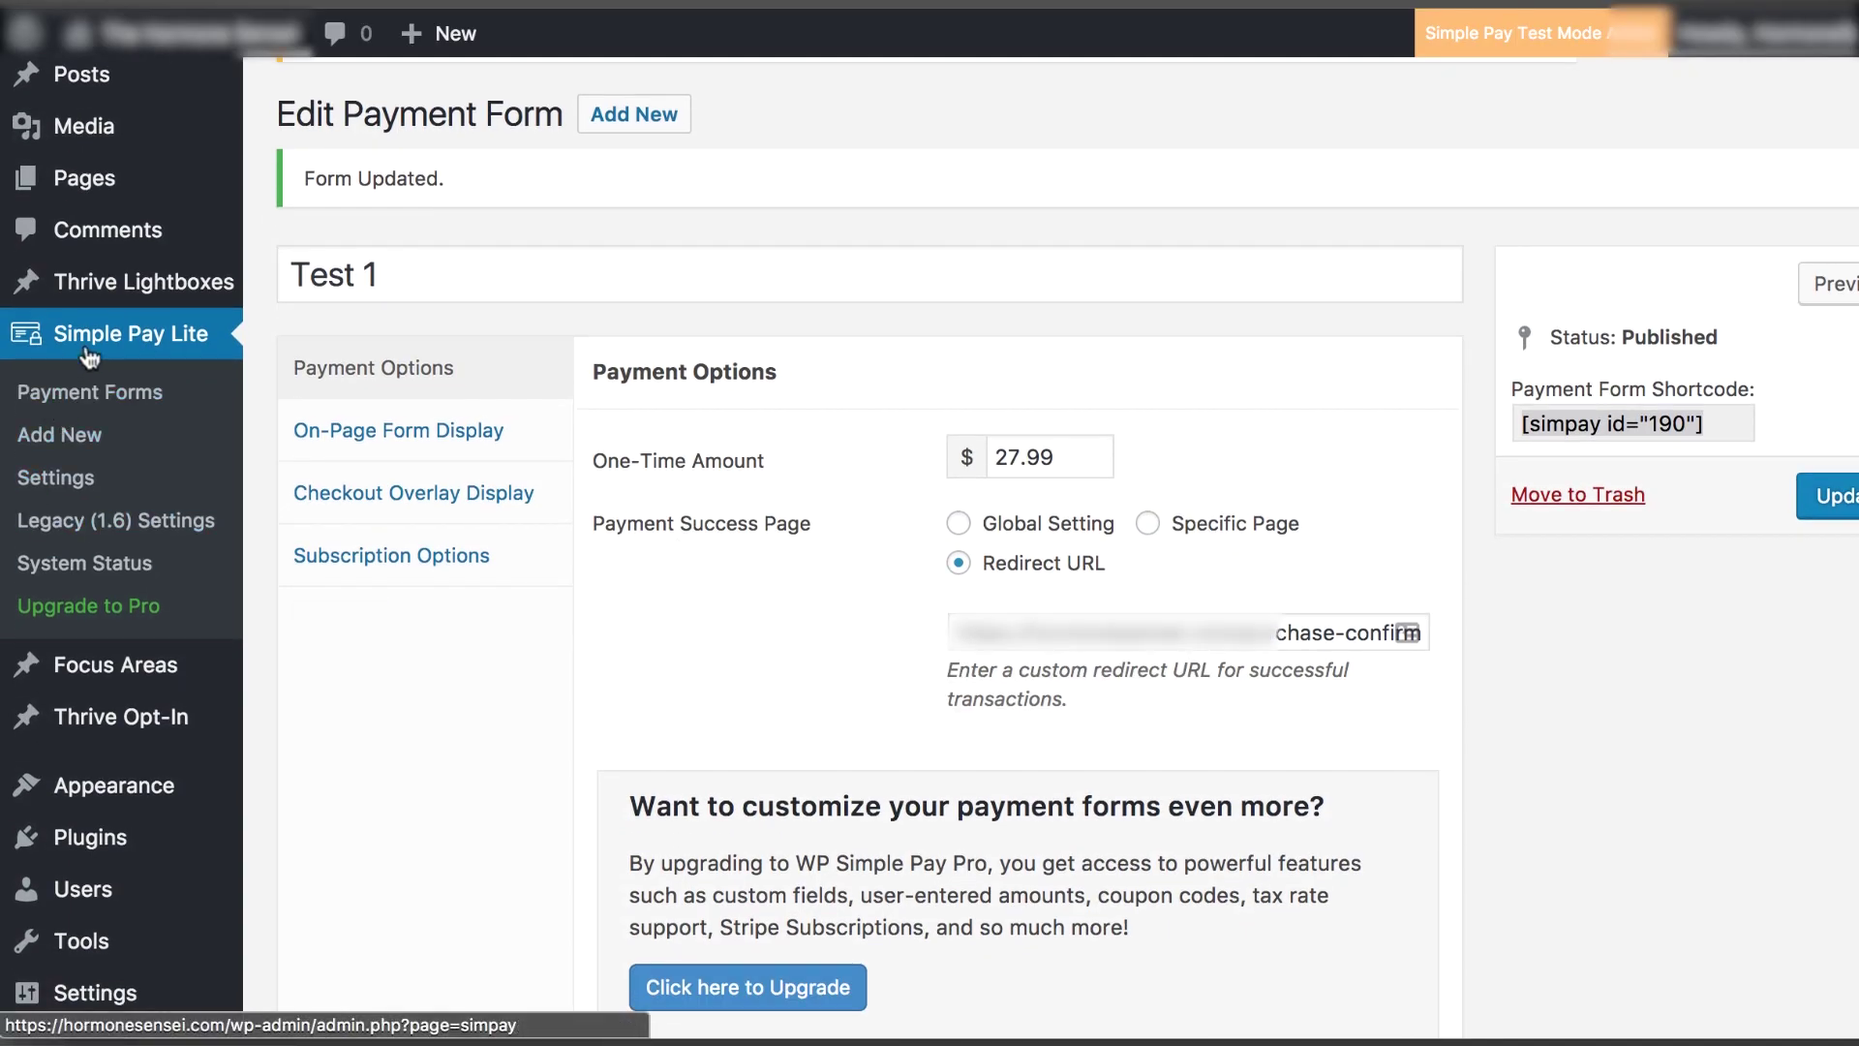
pyautogui.click(58, 480)
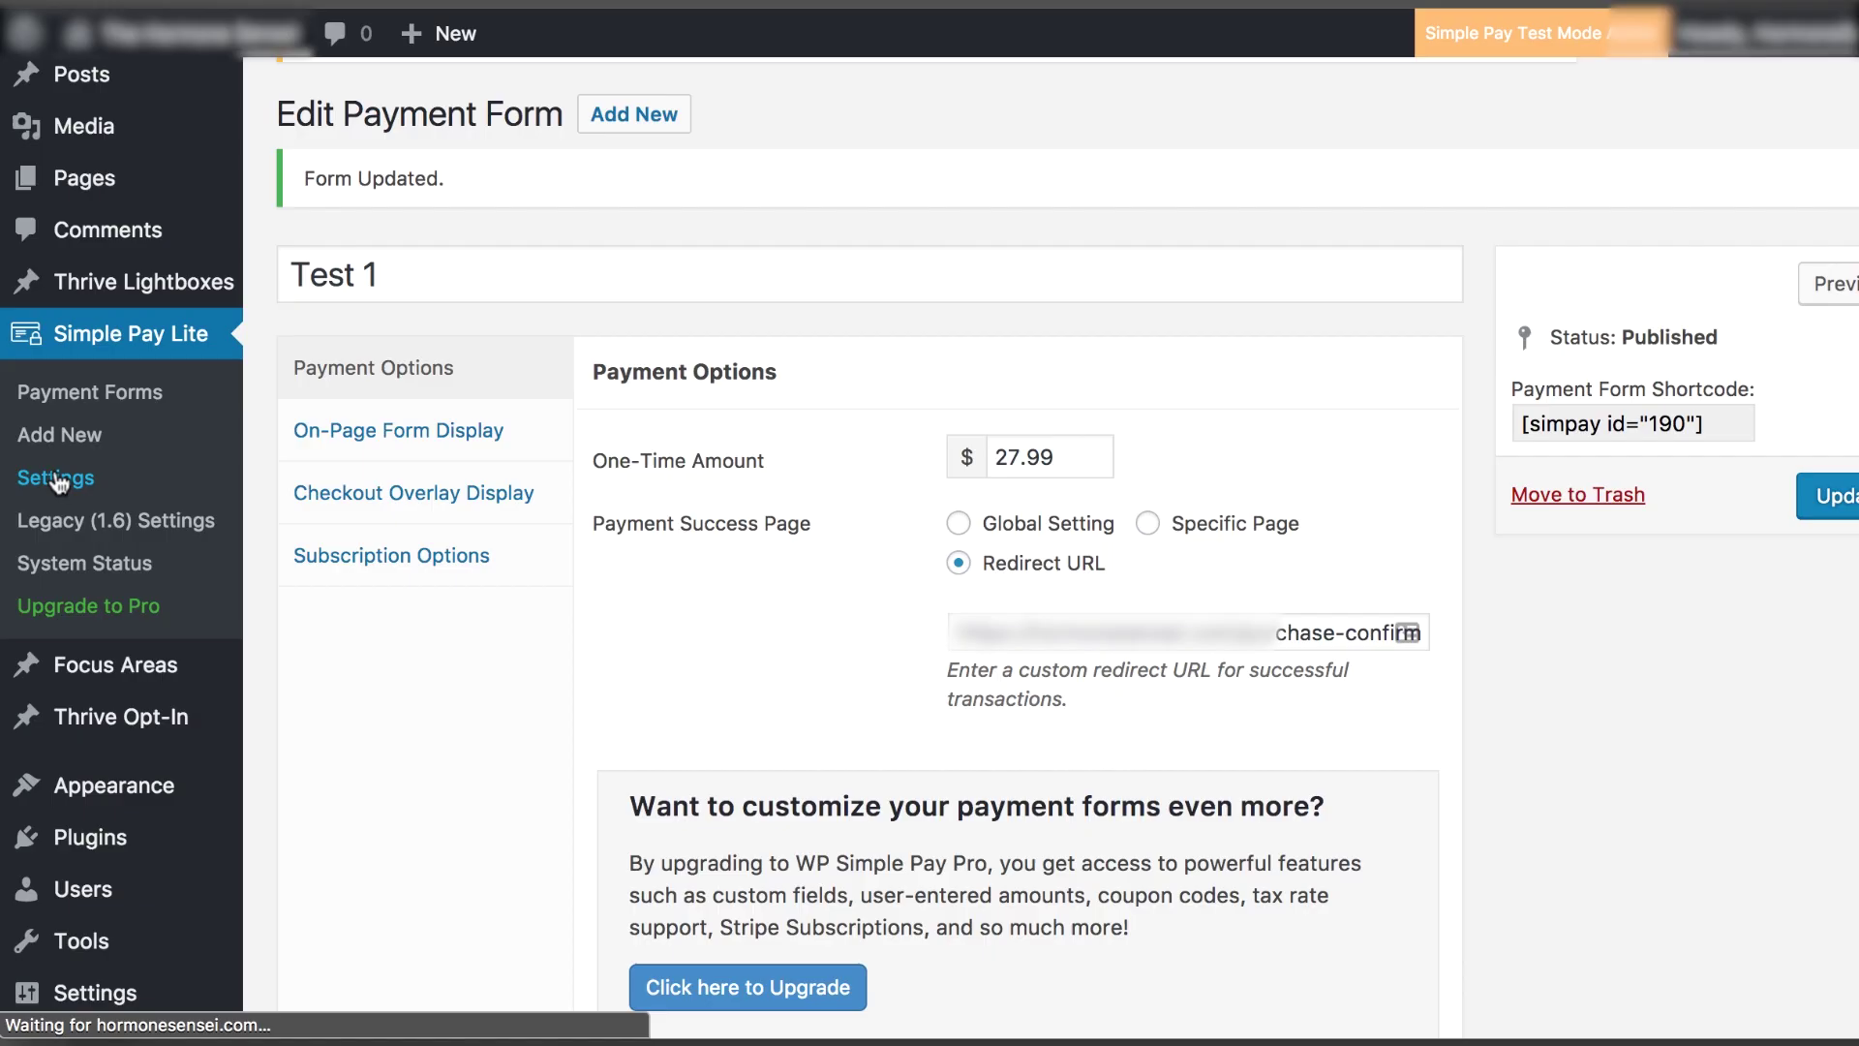
pyautogui.scroll(-1, 363, 492)
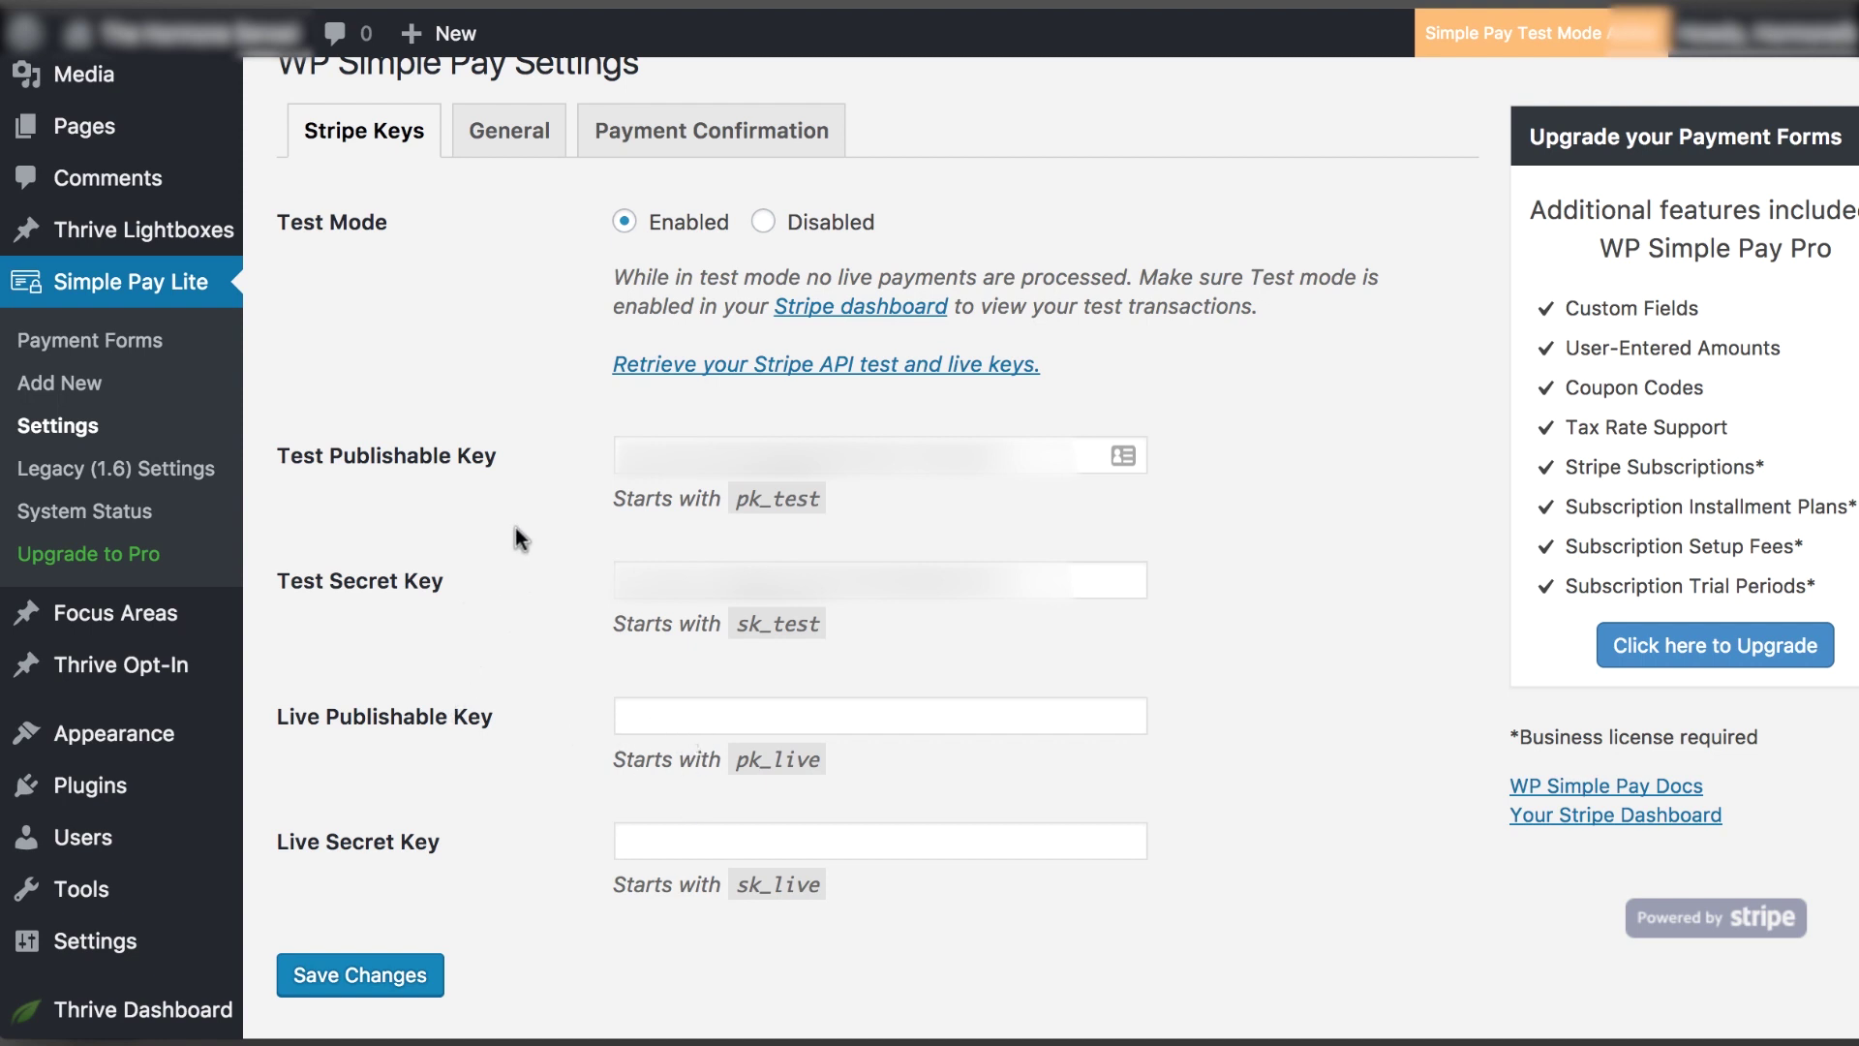
pyautogui.scroll(3, 515, 537)
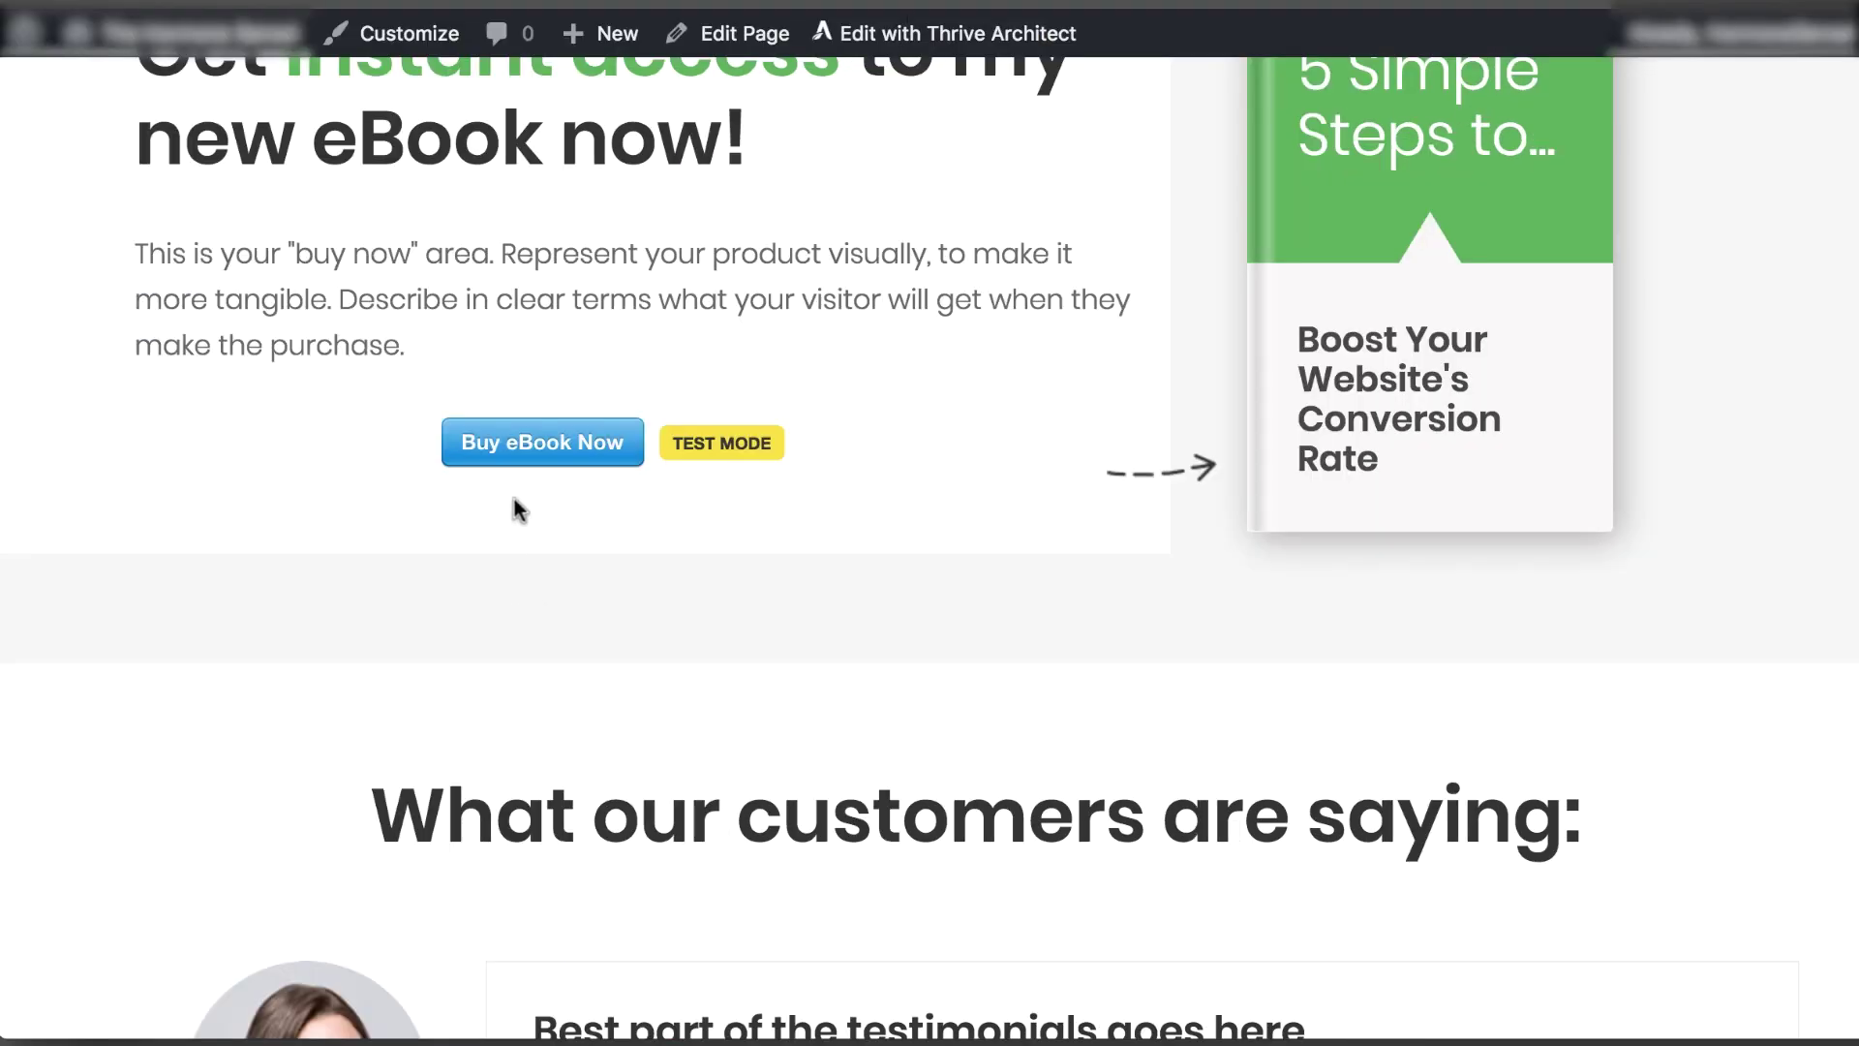
# Open the eBook checkout and fill in the buyer's e-mail, name, street, city Houston and ZIP
pyautogui.click(520, 439)
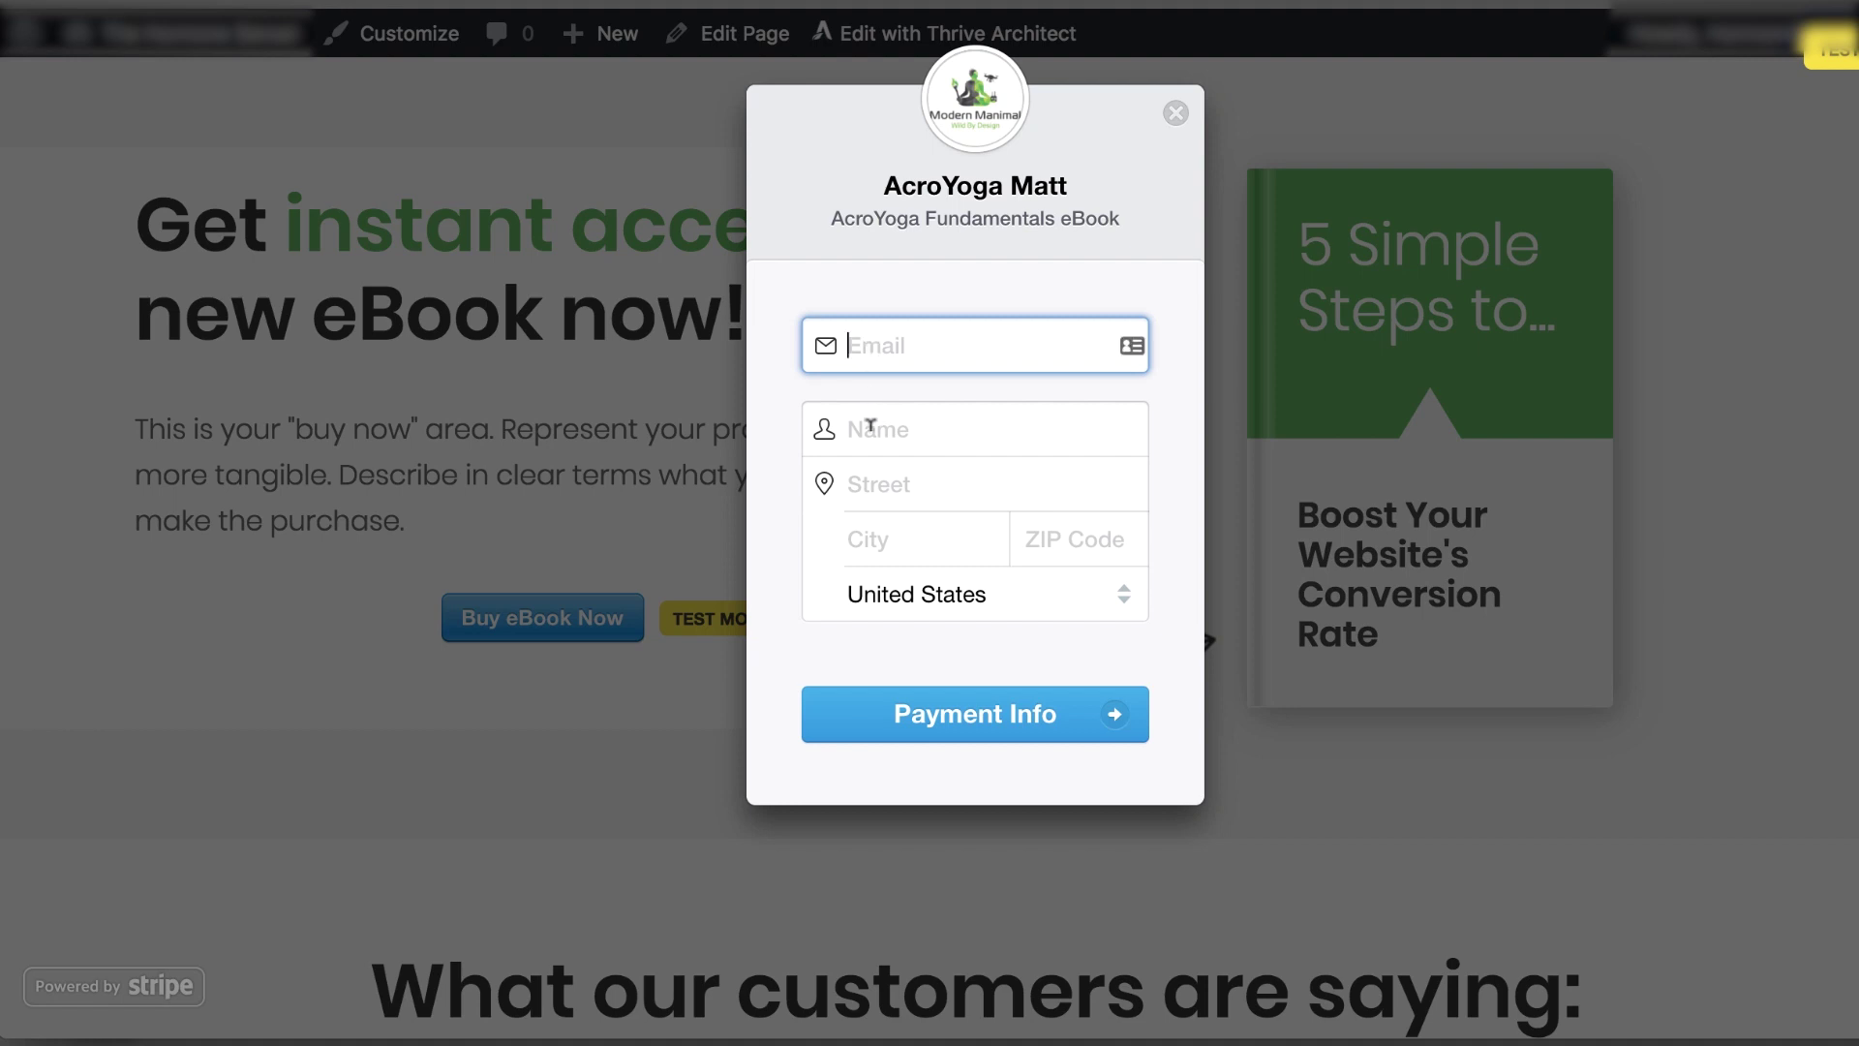
pyautogui.write('alsdfalsdjfl@gmail.com')
pyautogui.press('Tab')
pyautogui.write('Matt')
pyautogui.press('Tab')
pyautogui.write('123 asdf dr.')
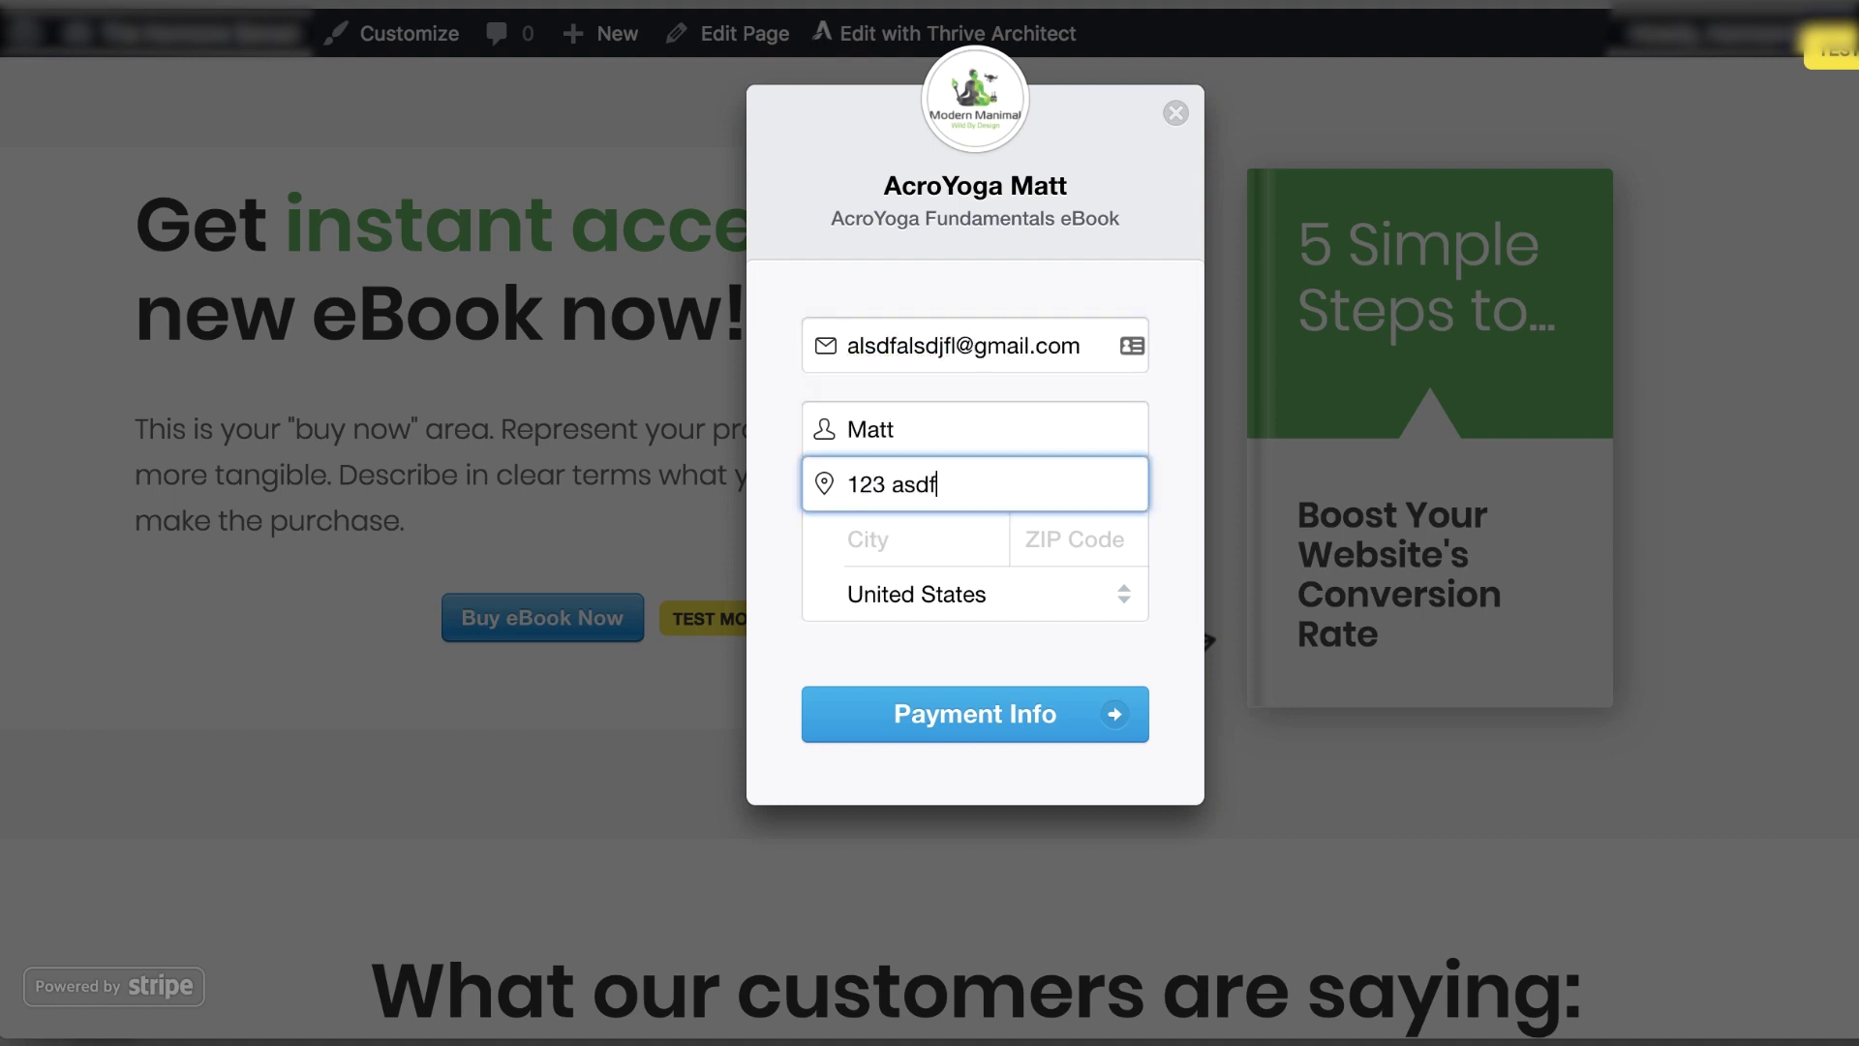
pyautogui.press('Tab')
pyautogui.write('Houston')
pyautogui.press('Tab')
pyautogui.write('77777')
pyautogui.press('Tab')
# Enter the 4242 test card with expiry and CVC, and pay $27.99
pyautogui.press('Return')
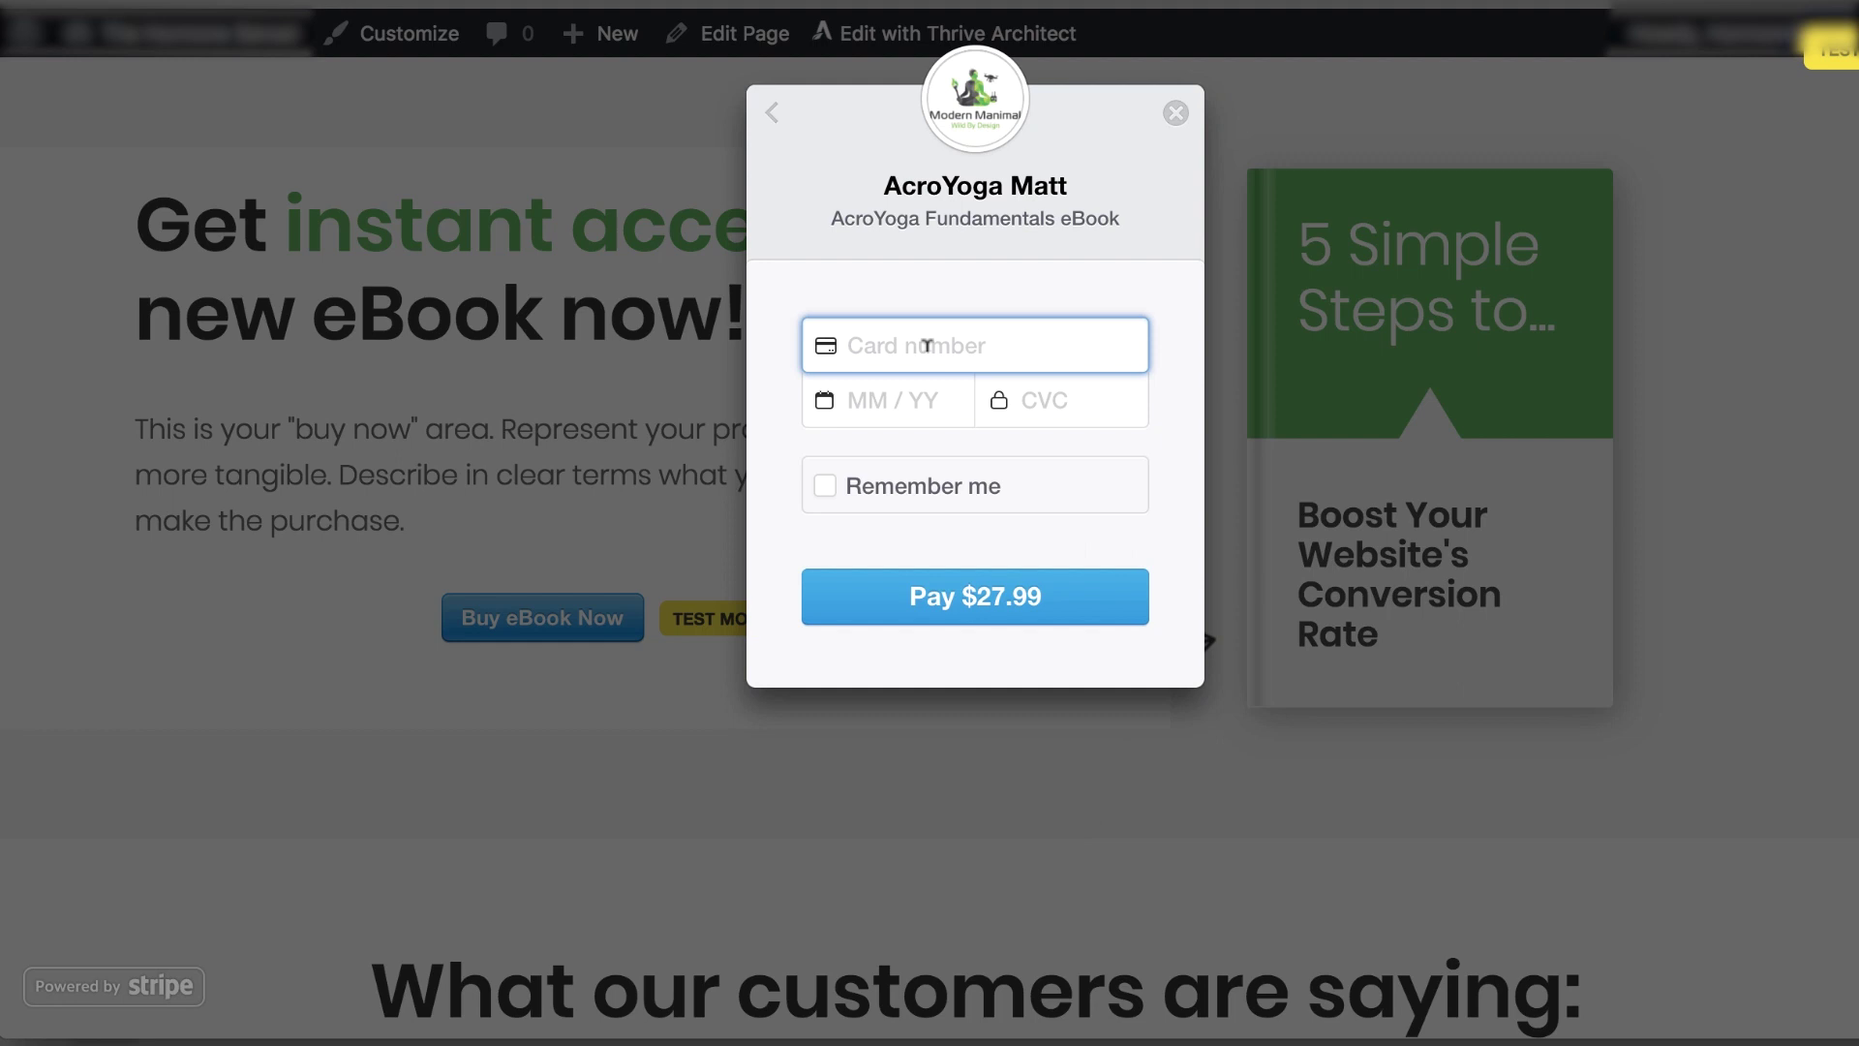
pyautogui.write('42424242424242420119123')
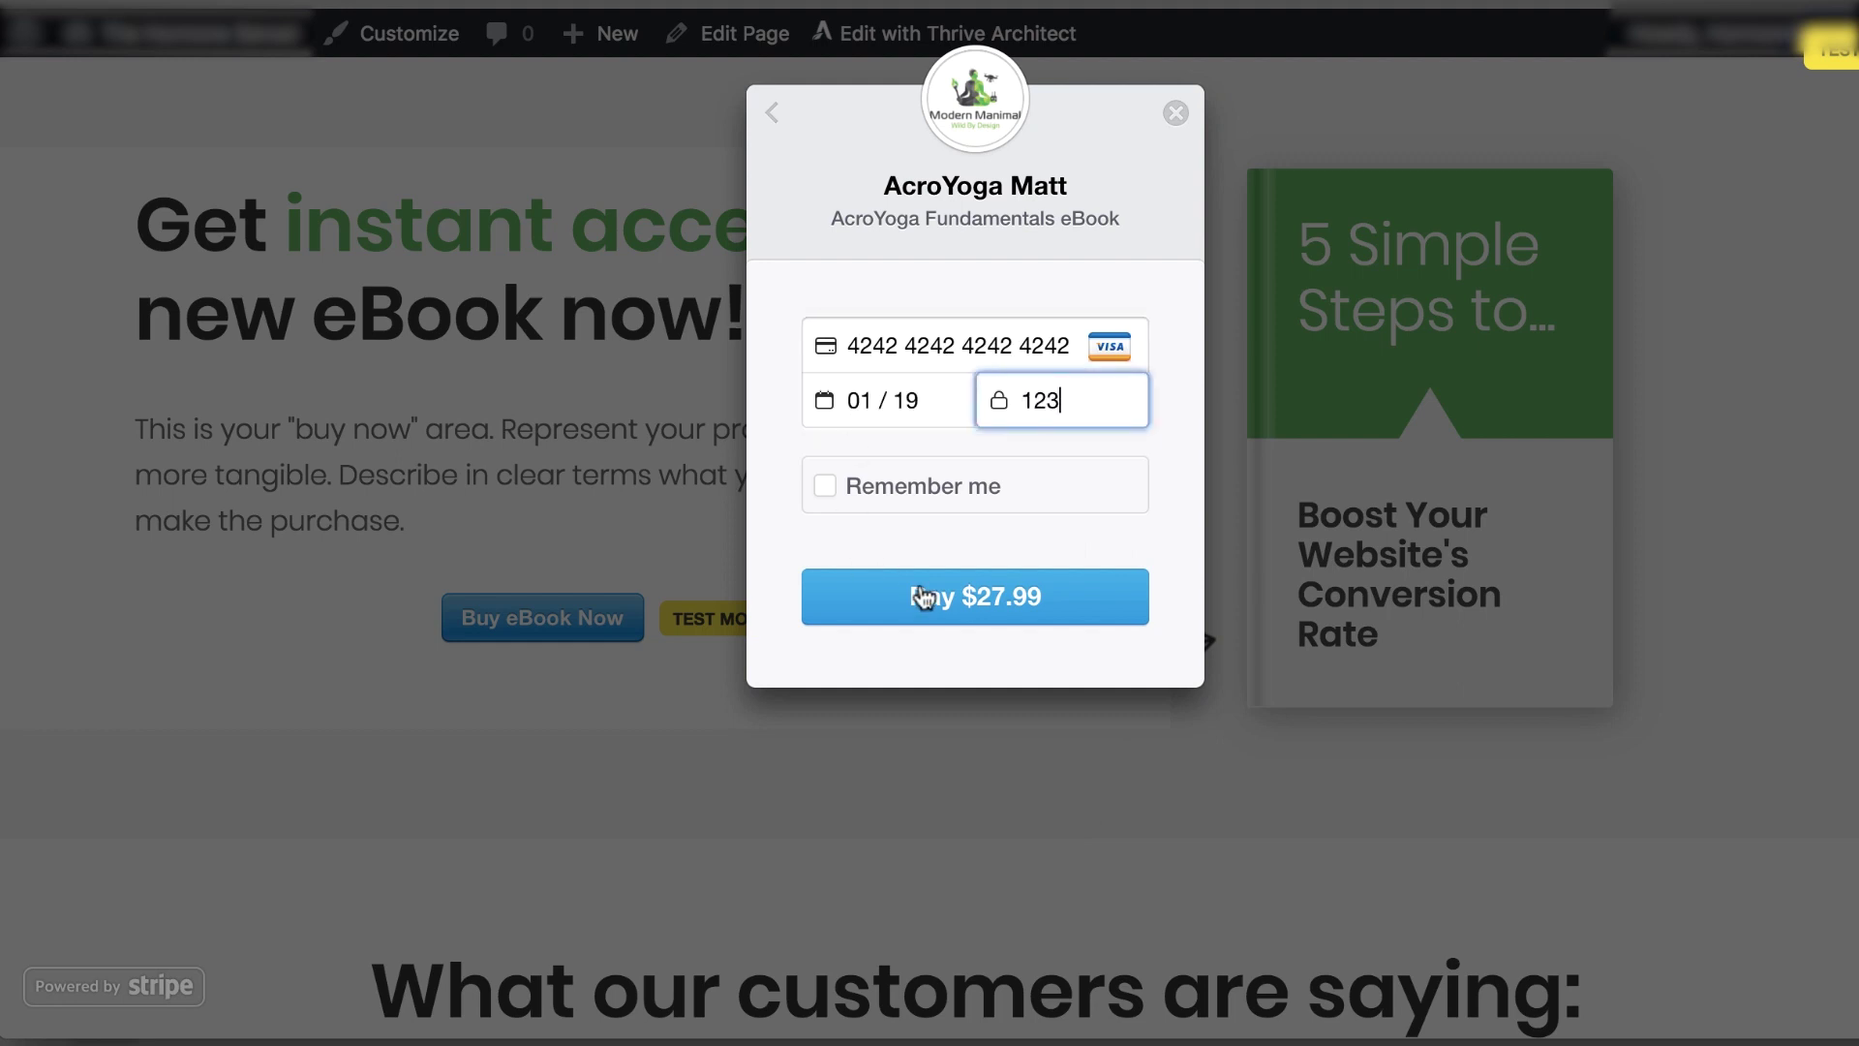
pyautogui.click(918, 591)
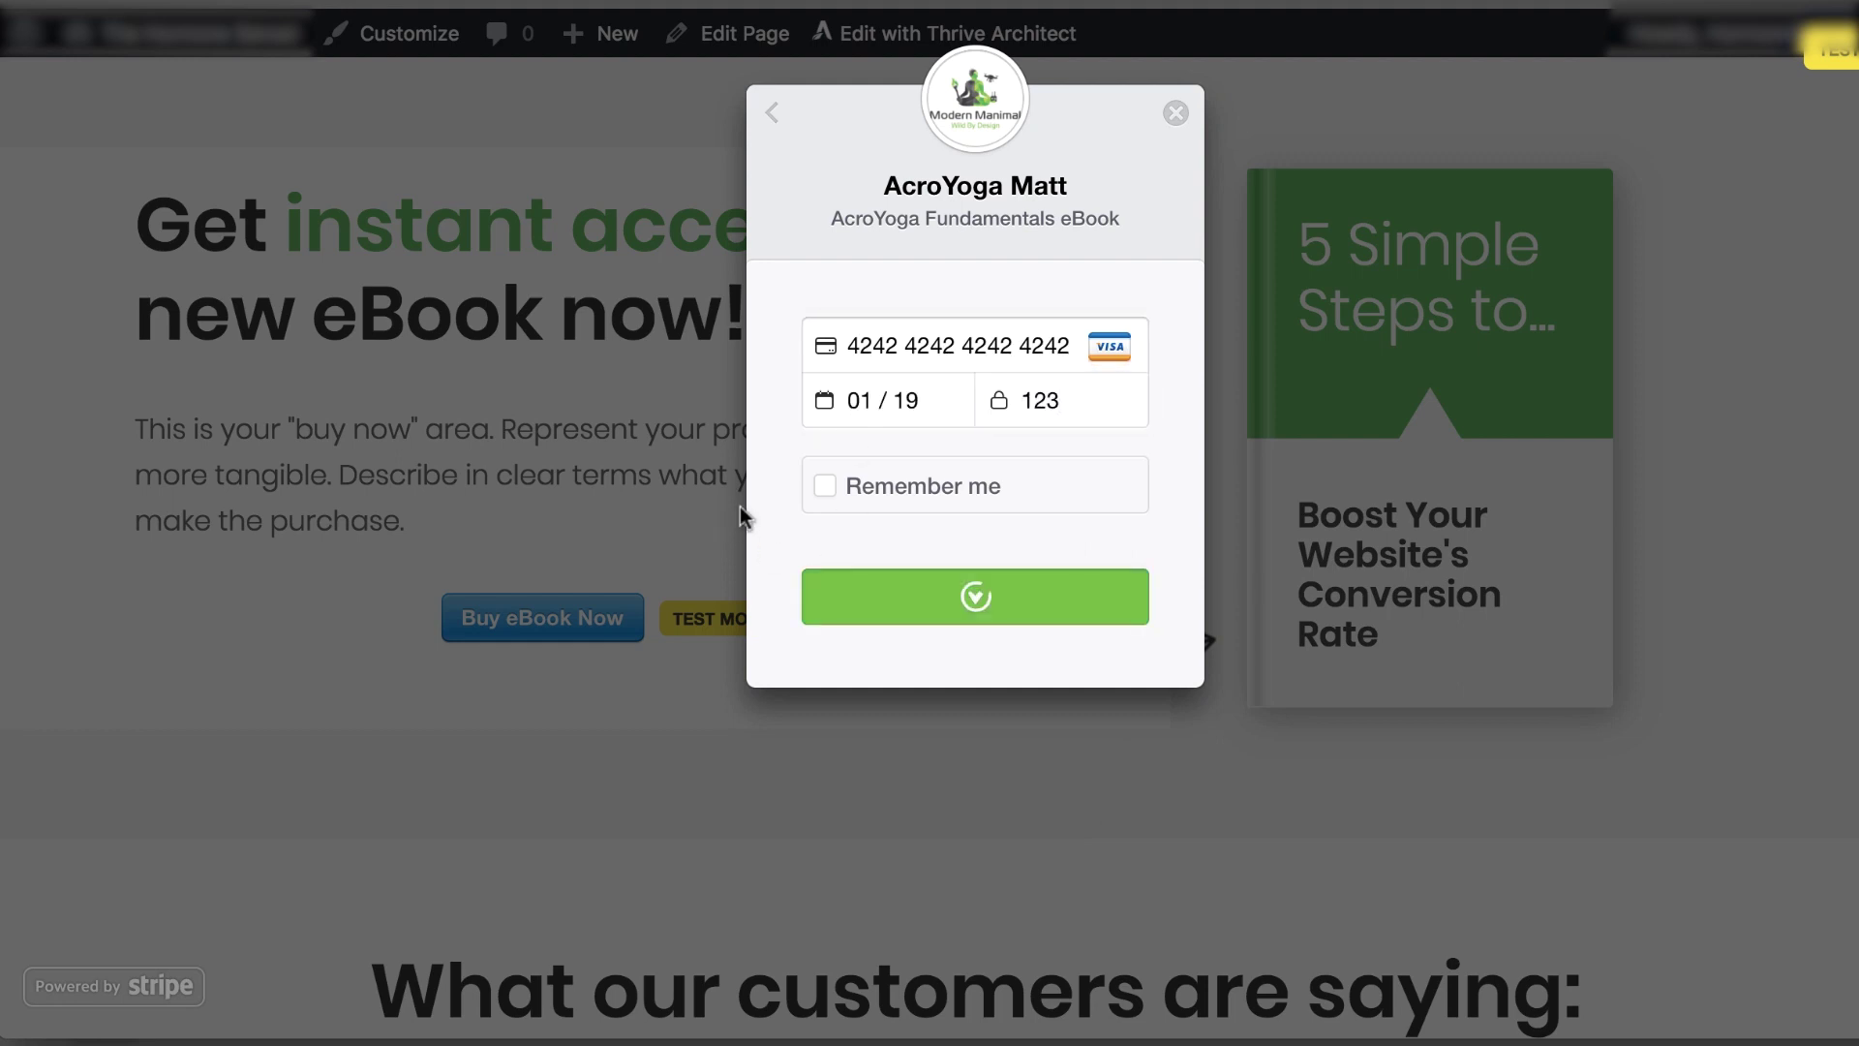